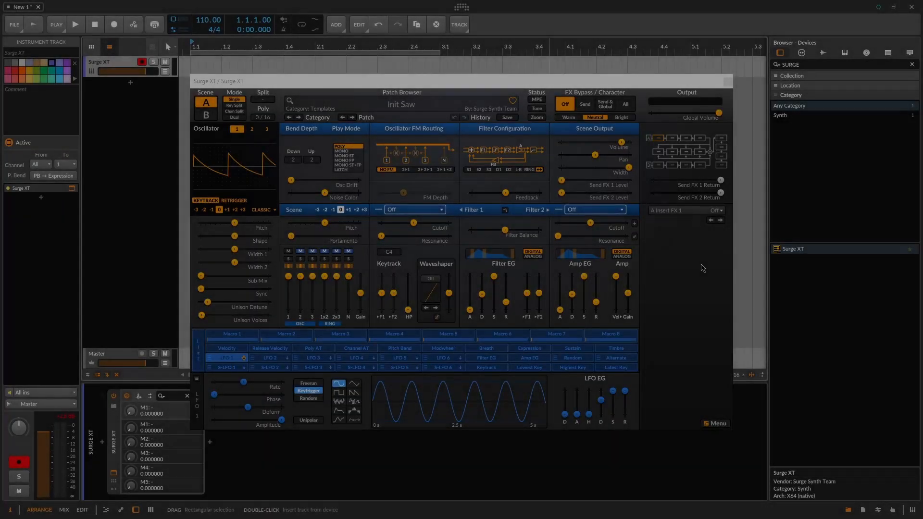
right_click(702, 267)
mouse_move(721, 282)
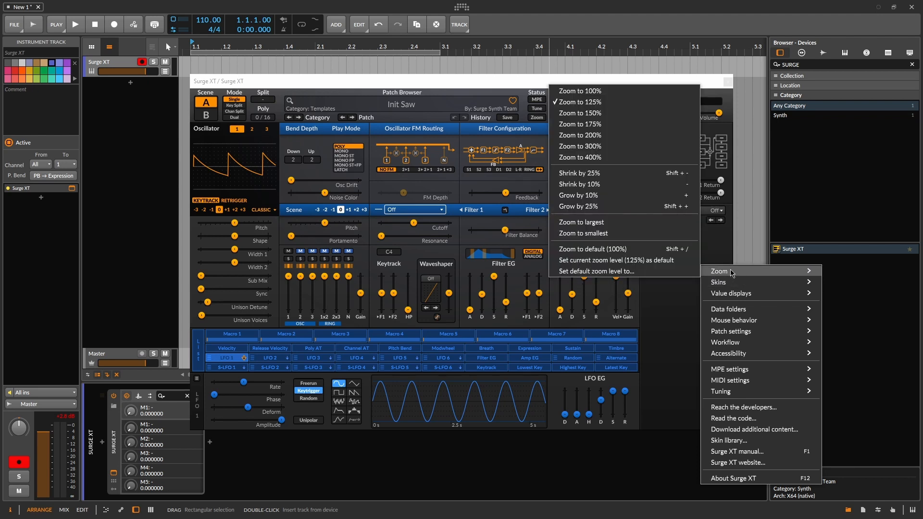
click(653, 369)
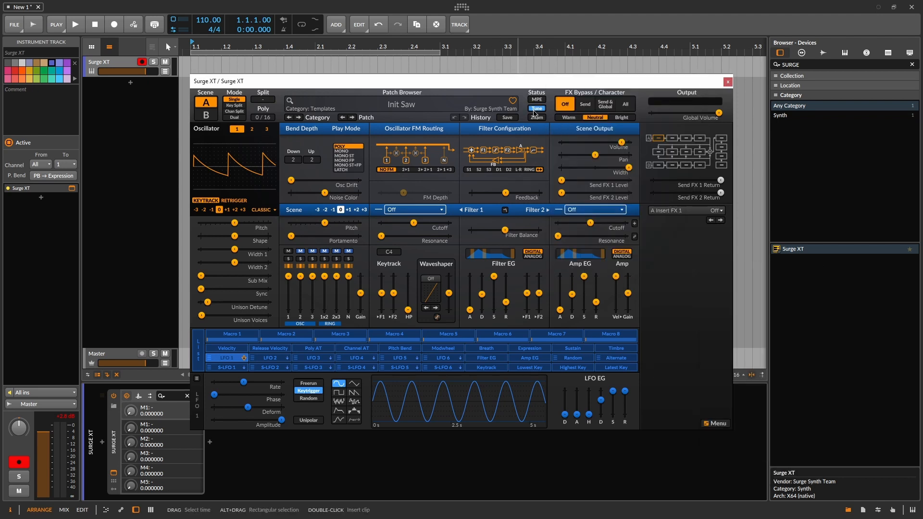
click(537, 118)
click(537, 118)
Move the Surge XT window toward the upper-left corner of the workspace and enlarge its interface to about 166%.
drag(480, 86, 328, 27)
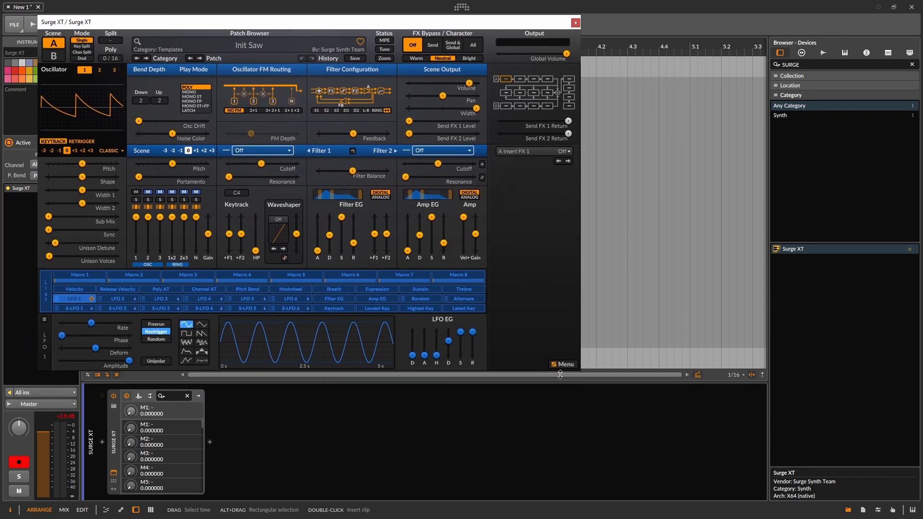
drag(581, 372, 738, 419)
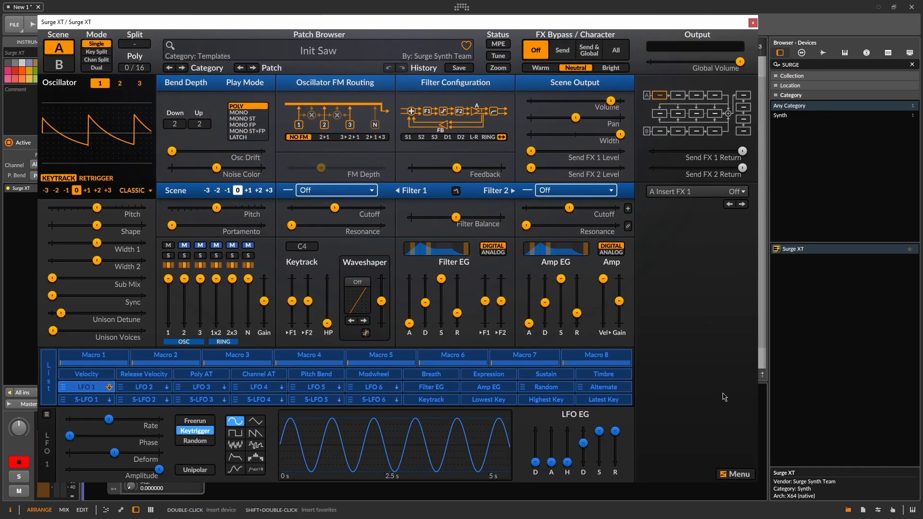
click(496, 69)
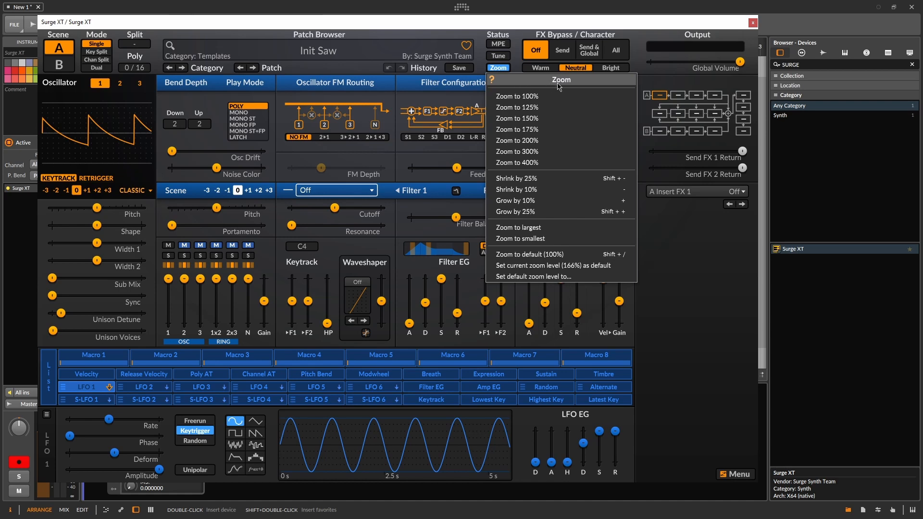
click(498, 70)
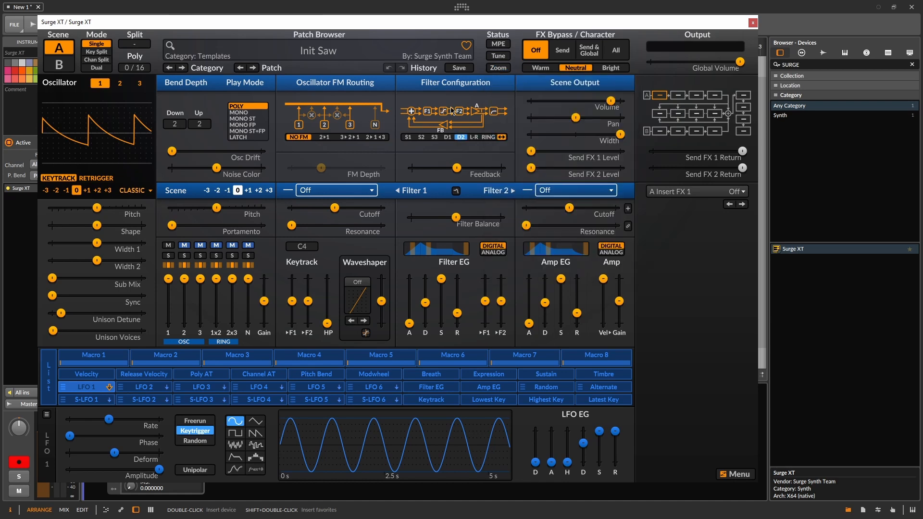
Open the manual entry for Filter Configuration, read through the filter block configurations, and return to the synth in Bitwig Studio.
right_click(429, 141)
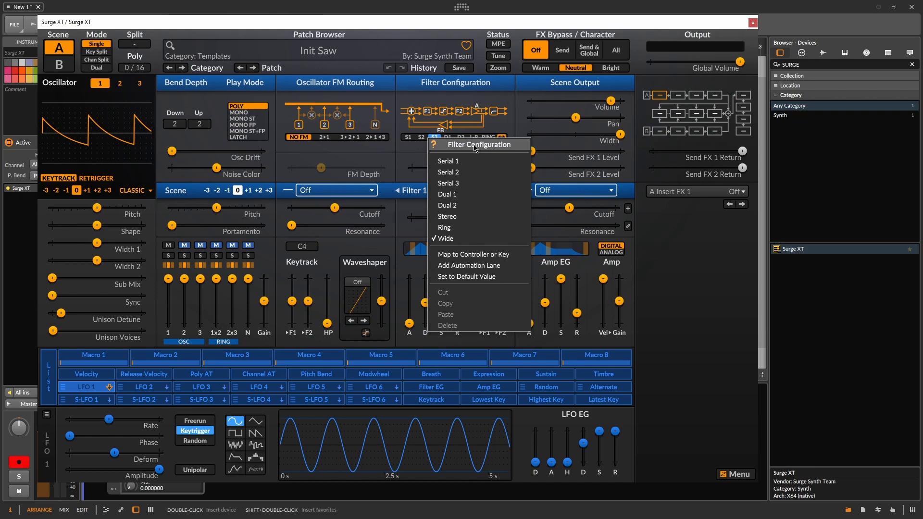
click(500, 146)
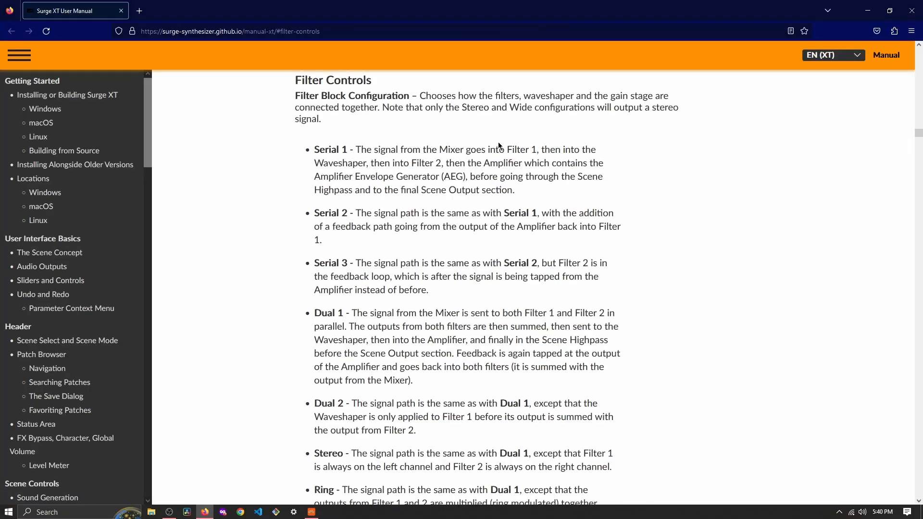
scroll(510, 207, down, 7)
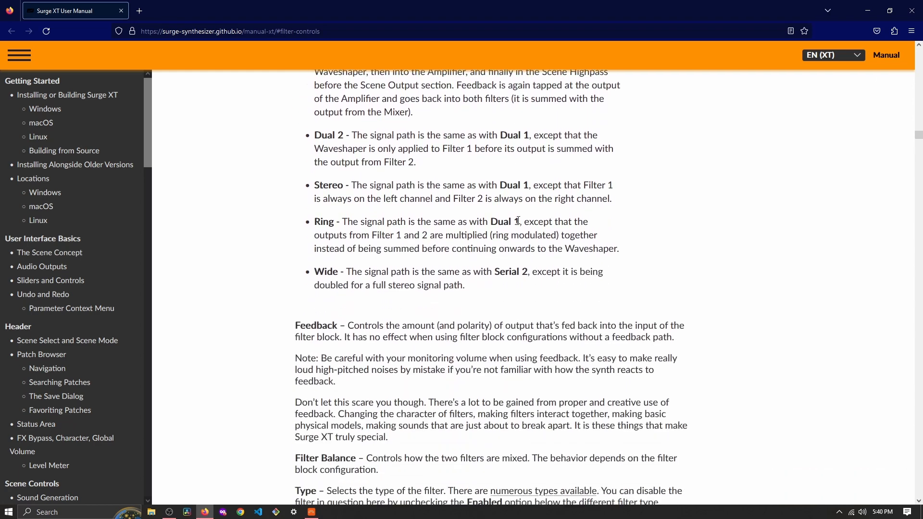
click(311, 512)
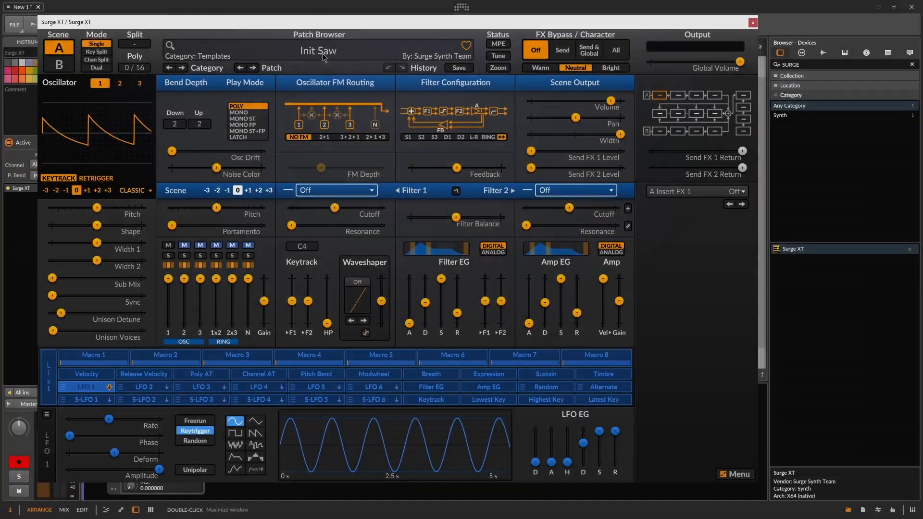
Load the Attacky patch from the factory Basses category.
click(322, 57)
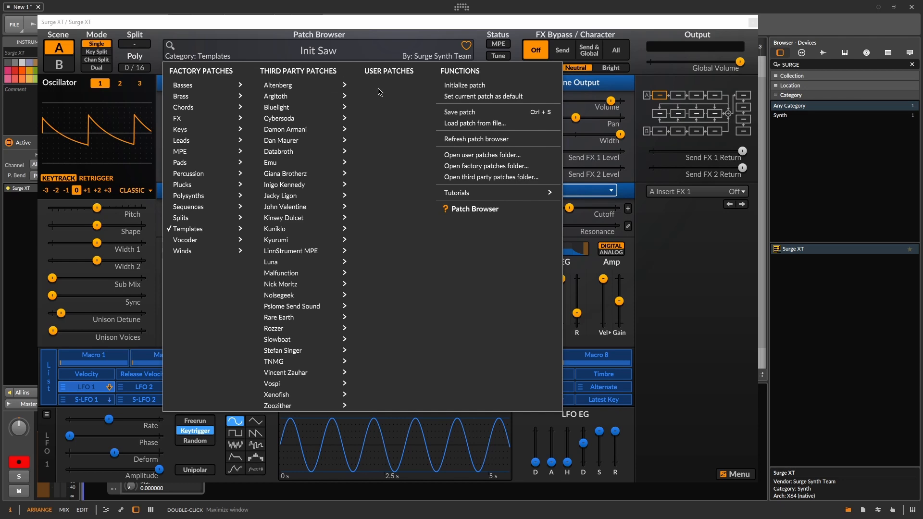
mouse_move(207, 89)
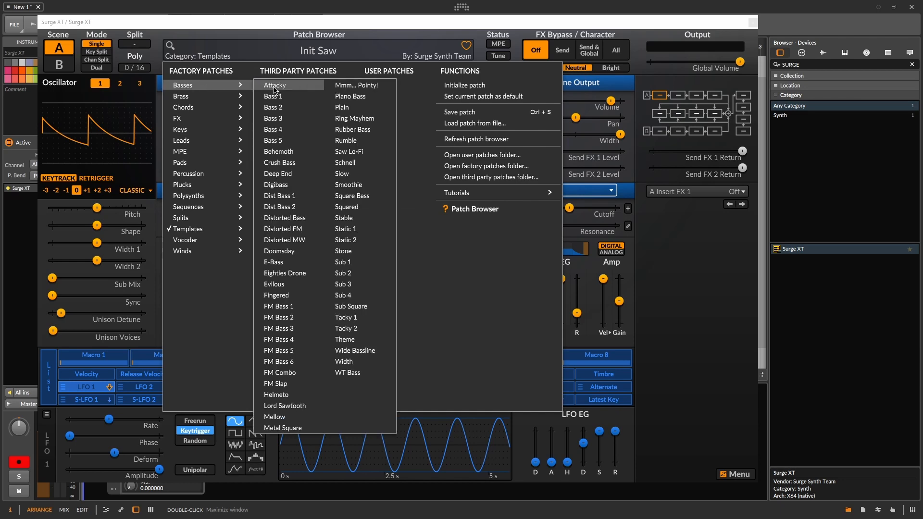
click(276, 90)
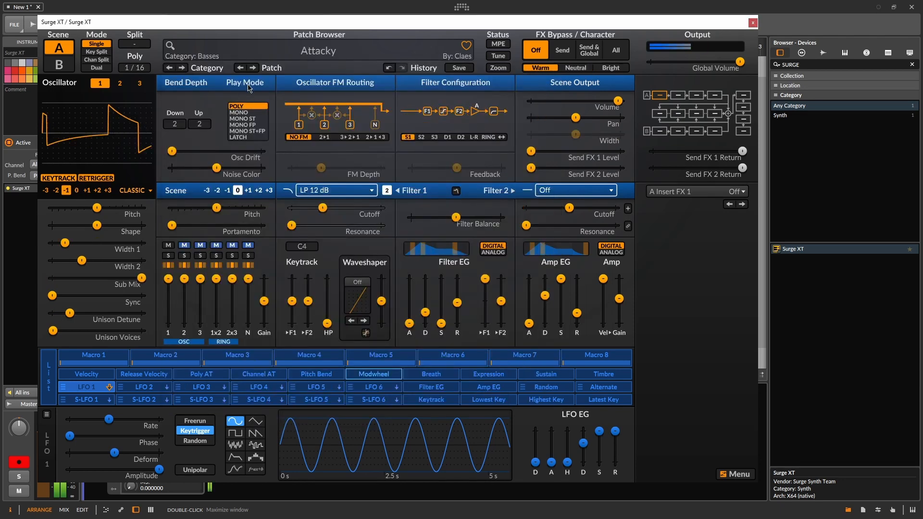
Advance through the factory bass patches to Bass 4 and move on to Buggy Brass in the next category.
click(253, 68)
click(253, 68)
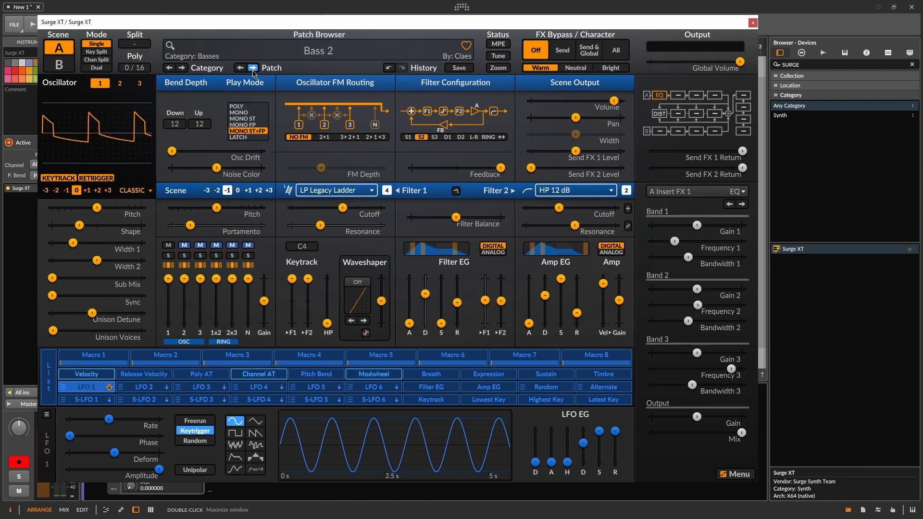
click(253, 68)
click(253, 68)
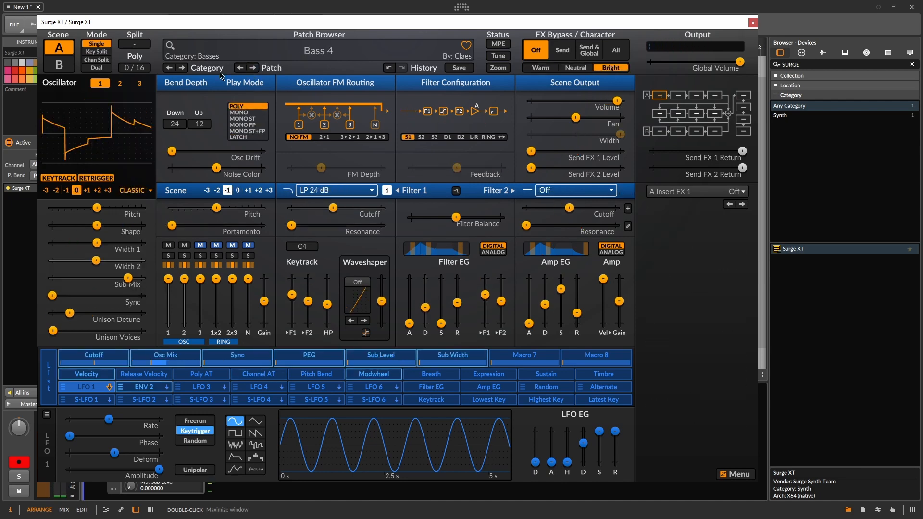
click(182, 68)
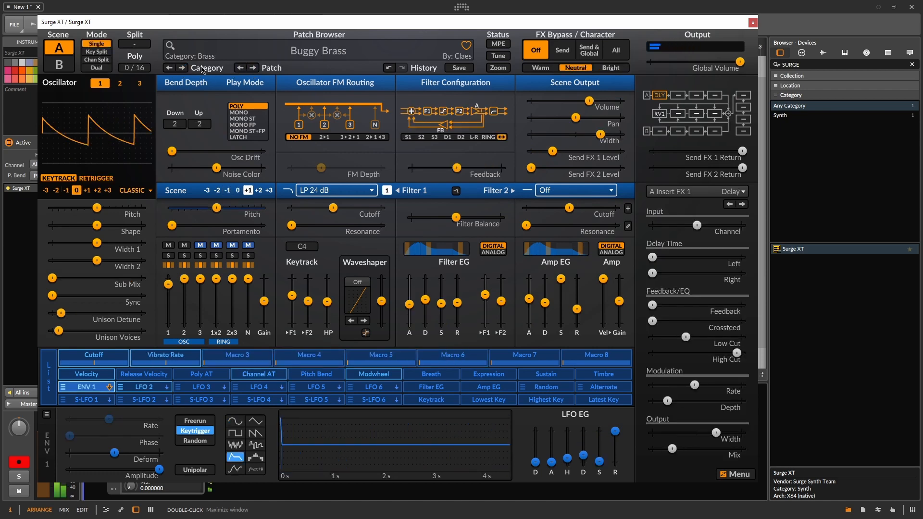
Load the third-party arp patch Cinematic Arp and advance from it to Analog Magic in the same author's Basses category.
click(274, 53)
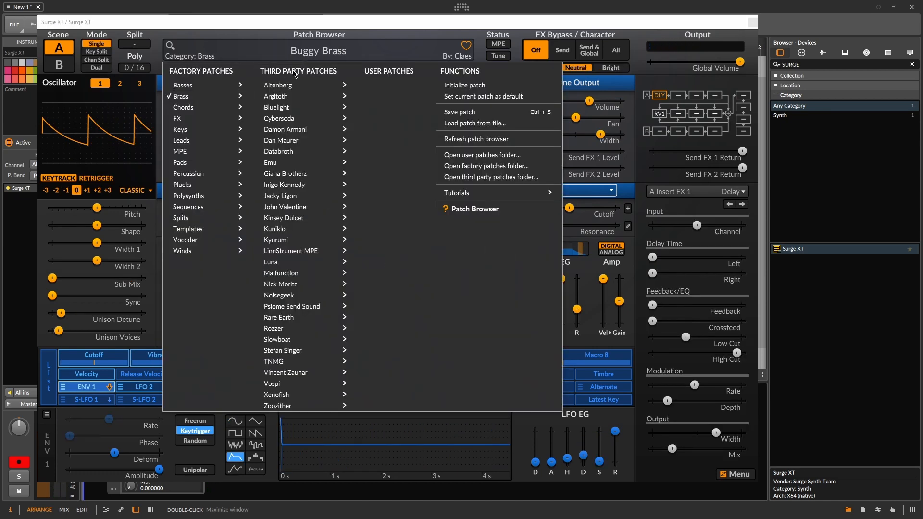
mouse_move(303, 132)
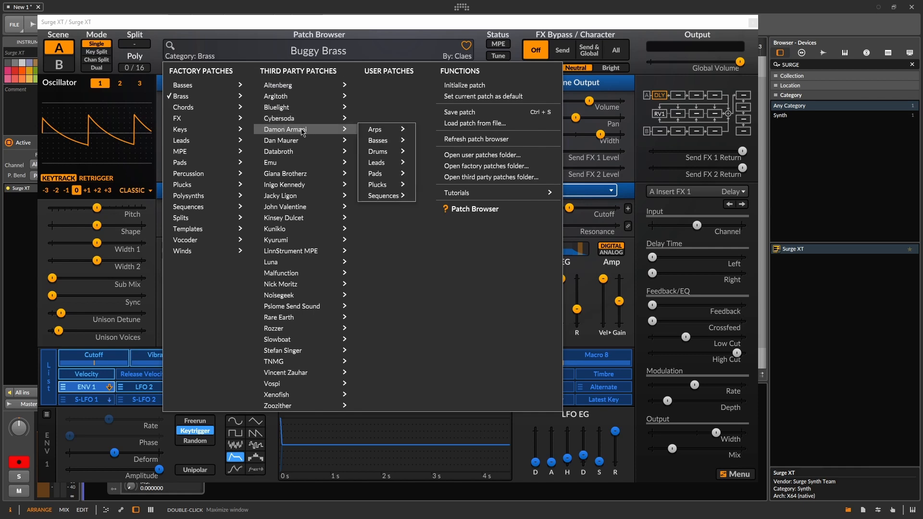
mouse_move(380, 130)
click(422, 134)
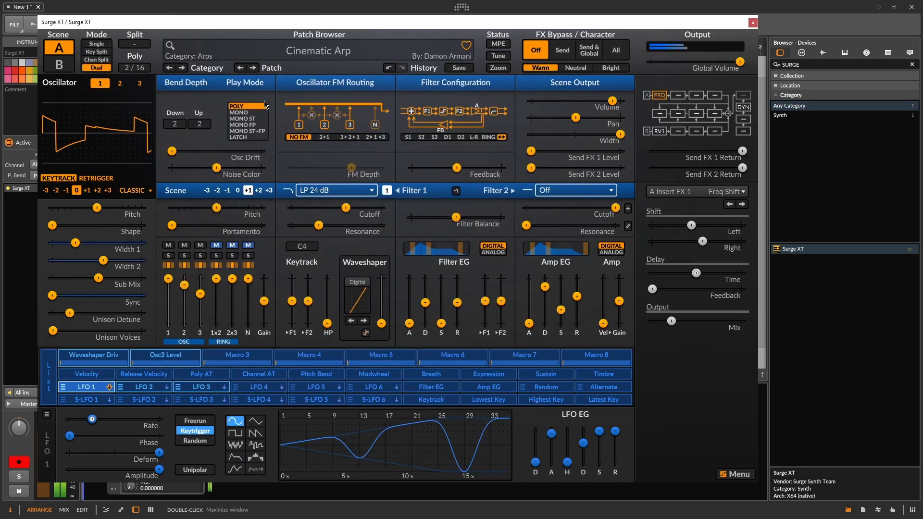
click(253, 68)
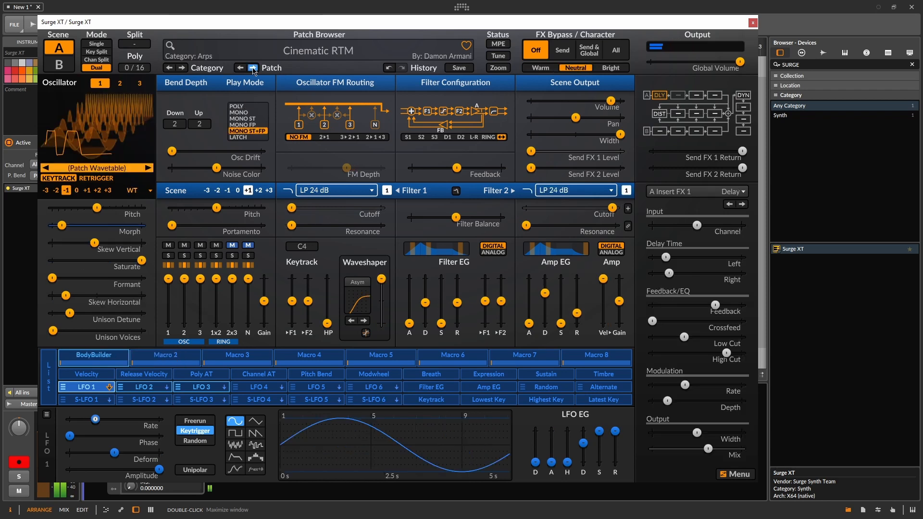
click(185, 68)
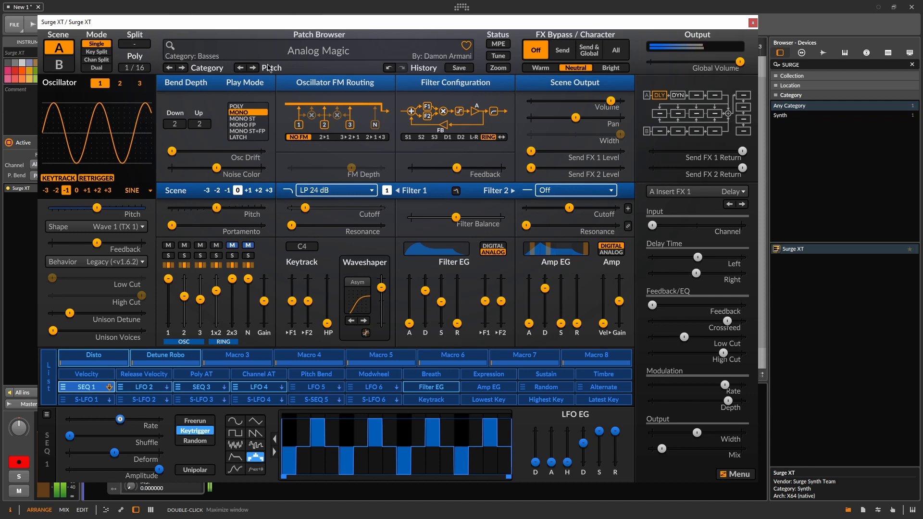
Mark the Analog Magic patch as a favorite and check the Favorites list among the user patches.
click(318, 50)
mouse_move(318, 133)
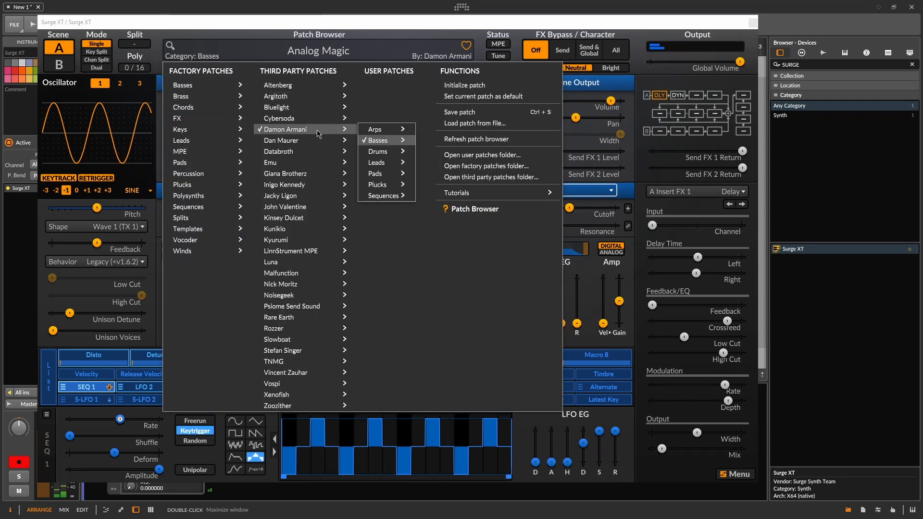
click(416, 43)
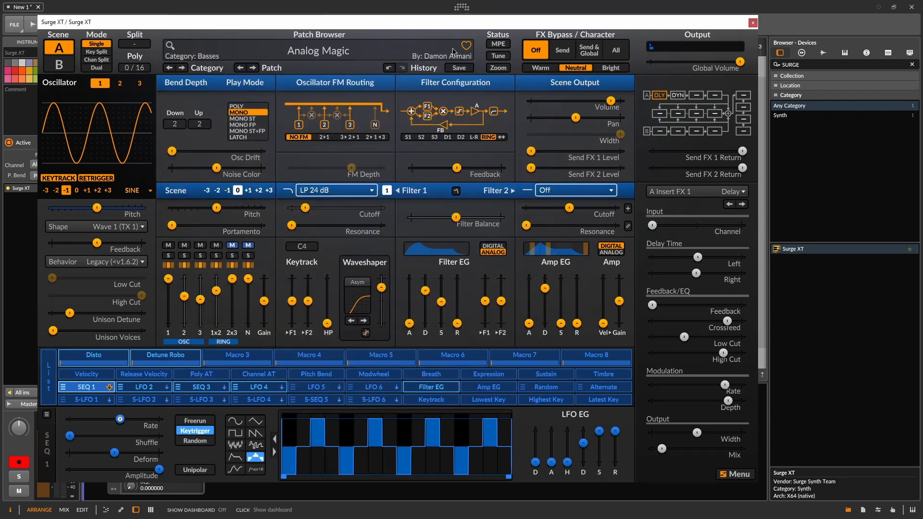
click(465, 46)
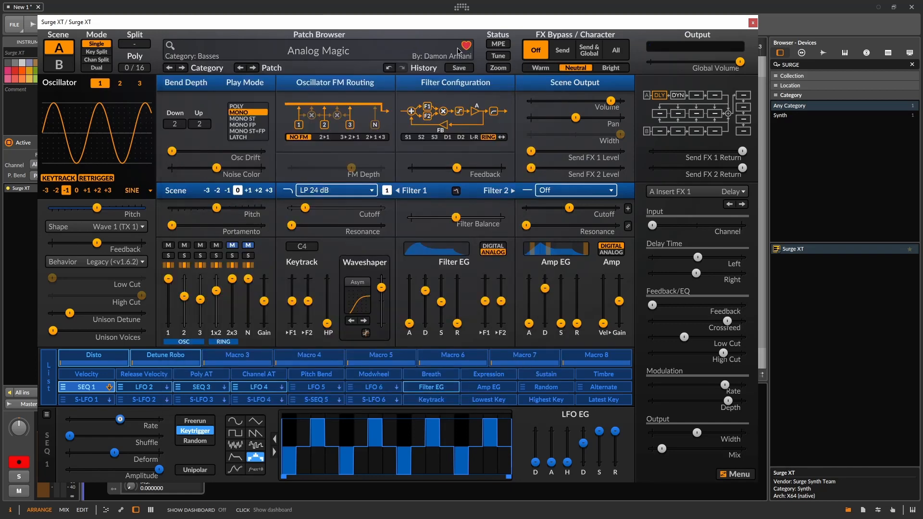
click(350, 52)
mouse_move(408, 81)
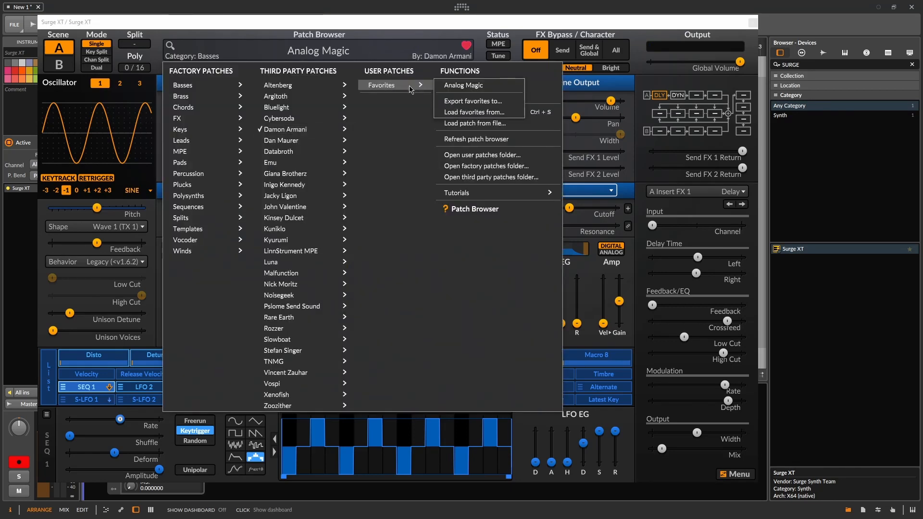
click(429, 38)
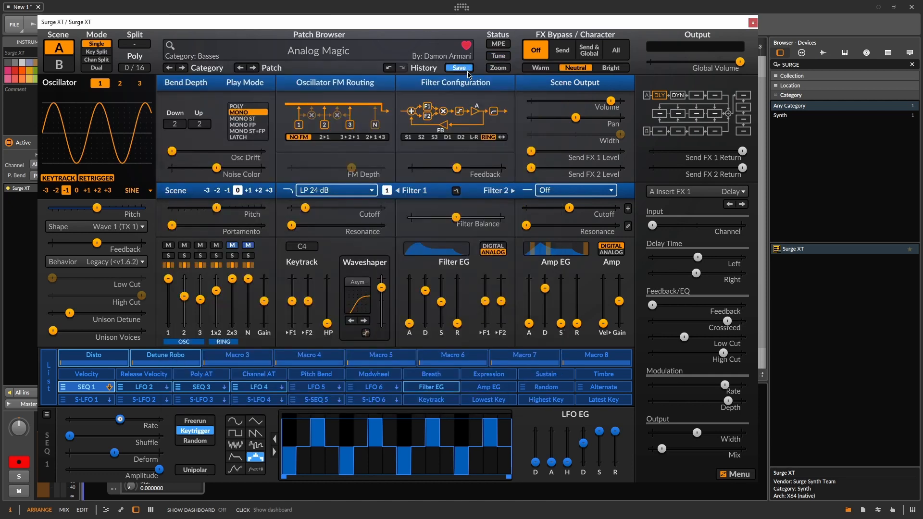
Load the third-party Bluelight keys patch Donna's Glass Hammers and reset the synth to the initialized patch.
click(371, 59)
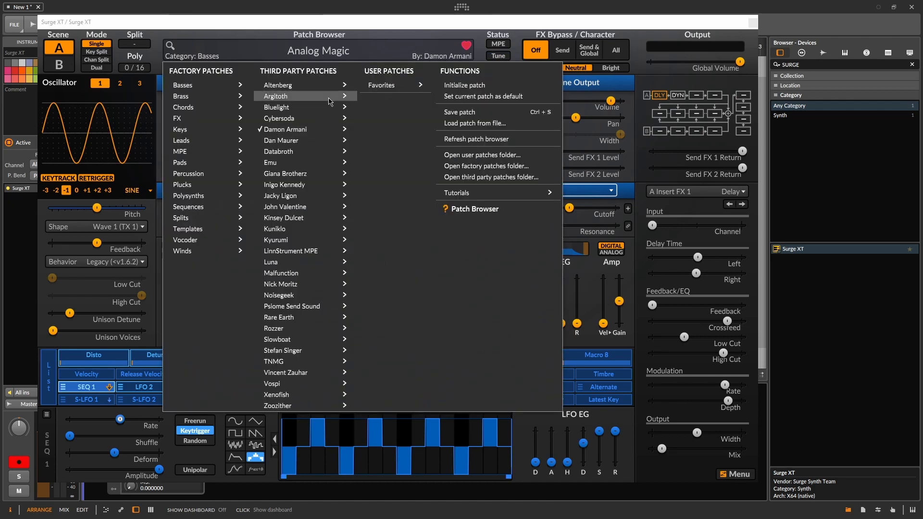
mouse_move(245, 91)
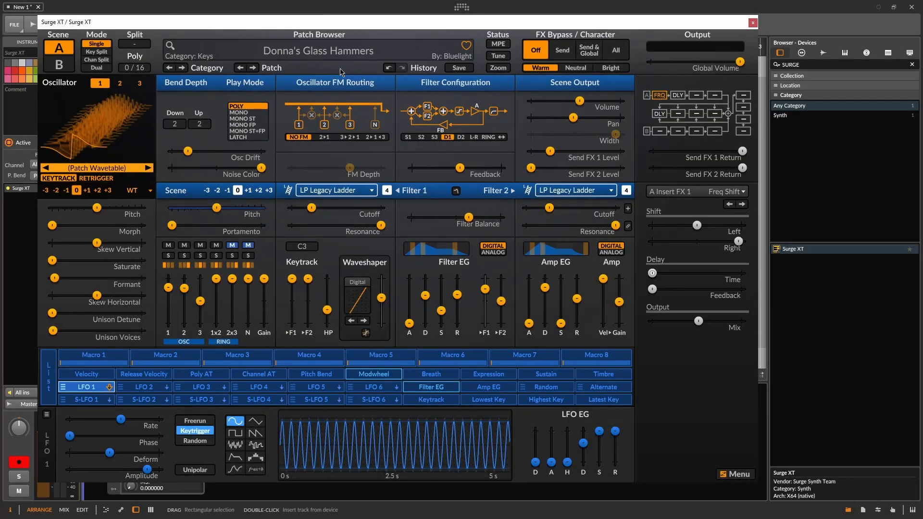
click(333, 56)
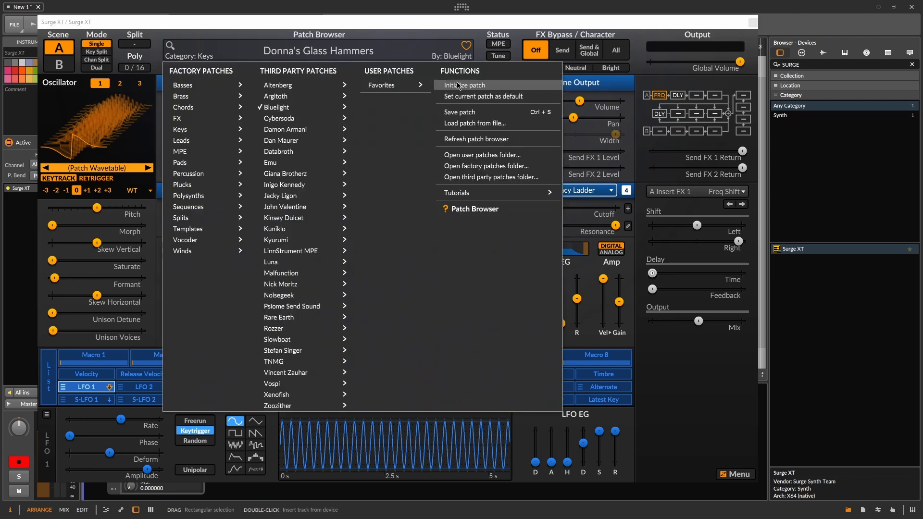
click(444, 85)
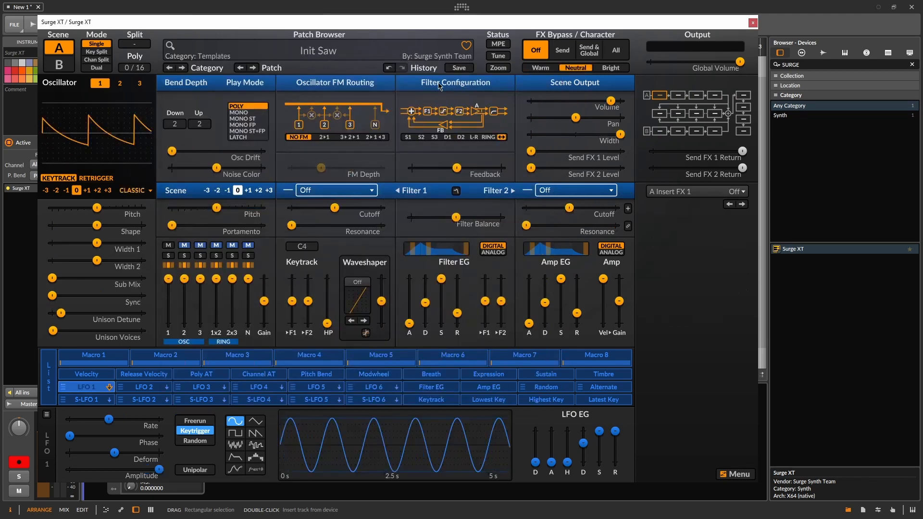
click(325, 54)
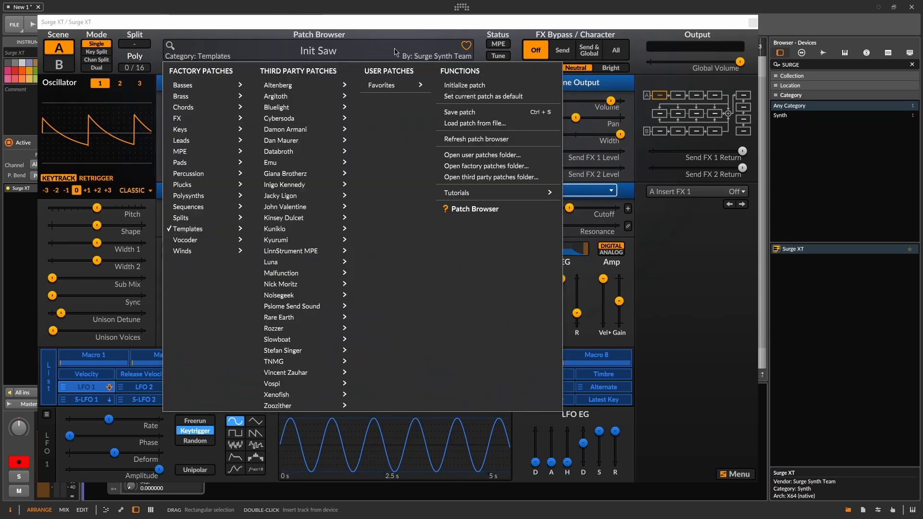
click(386, 33)
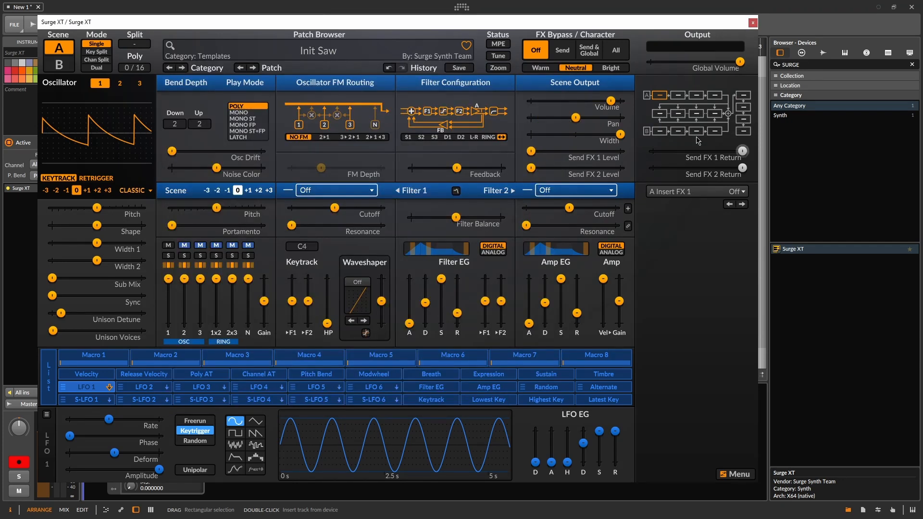
mouse_move(700, 179)
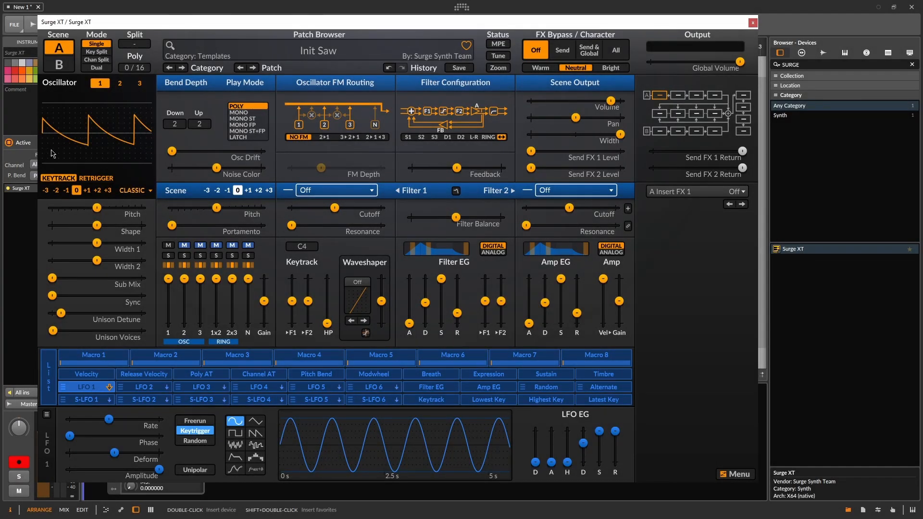
click(140, 190)
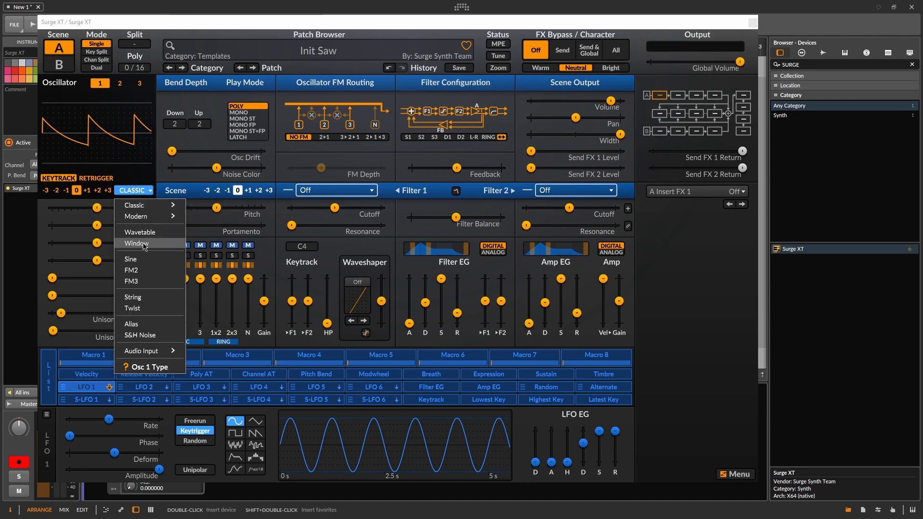
click(140, 134)
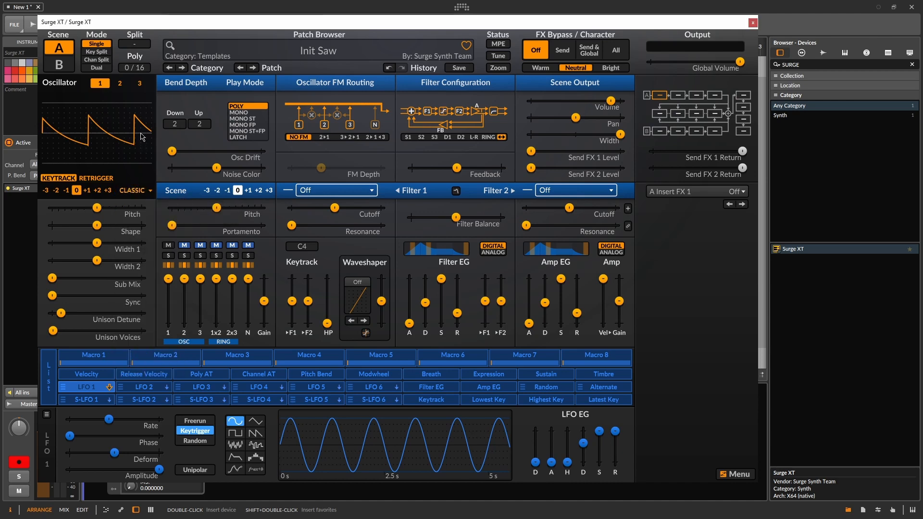
Look through the settings of oscillators 2, 3 and 1 and review the available Filter 1 types.
click(121, 85)
click(138, 83)
click(101, 83)
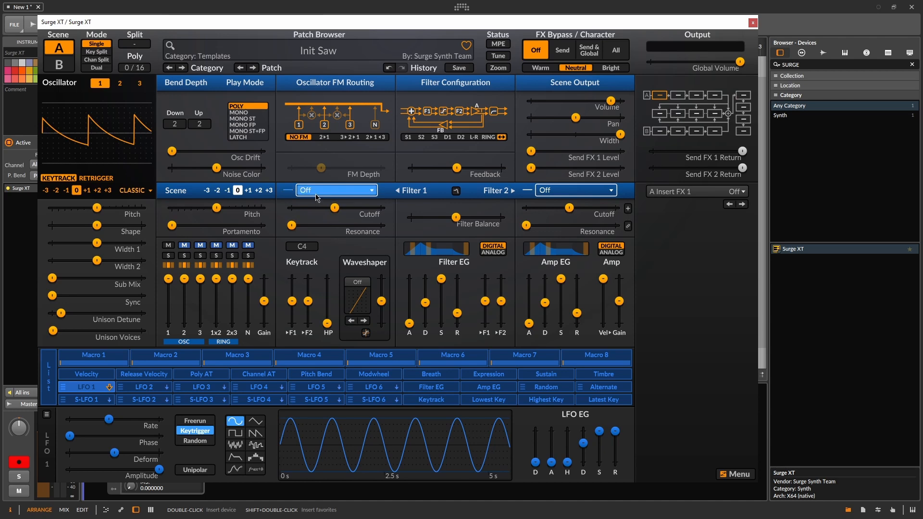
click(349, 192)
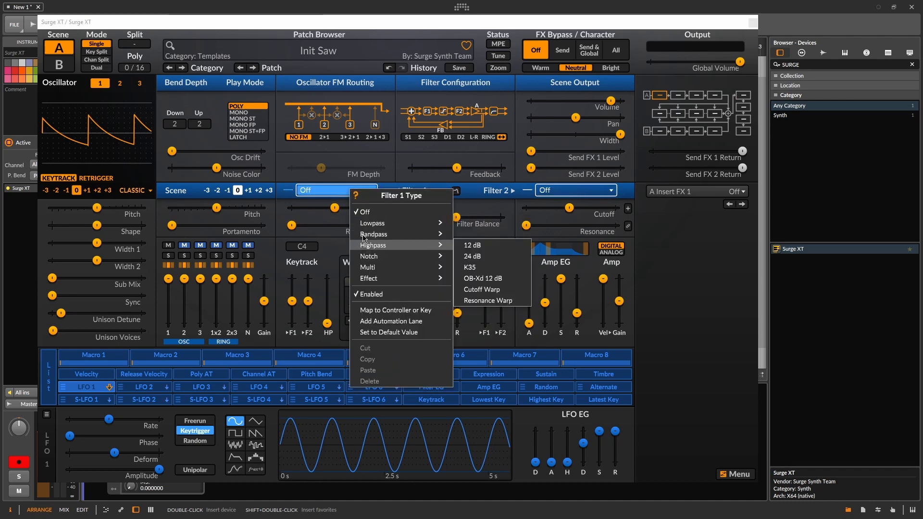
click(311, 198)
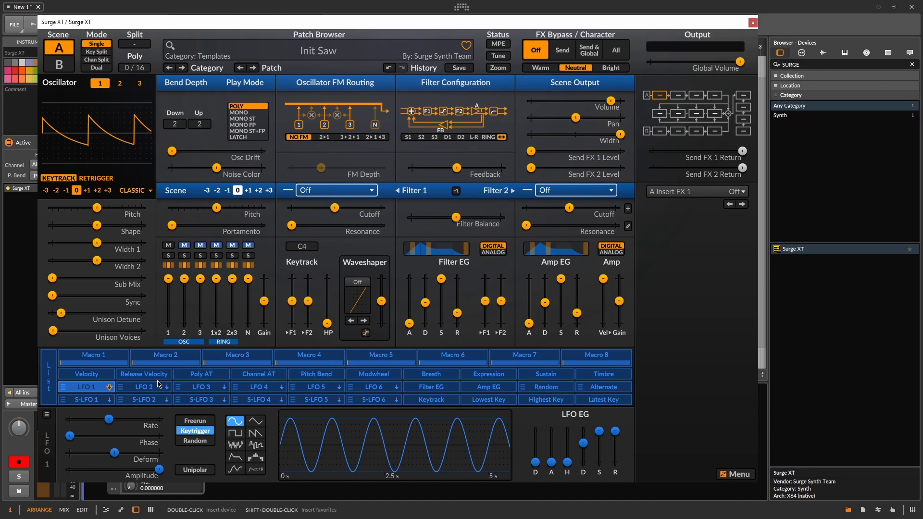
Try out LFO 2's waveforms, including triangle, step sequencer, envelope, MSEG, sine and square, ending on the noise shape.
click(144, 387)
click(255, 421)
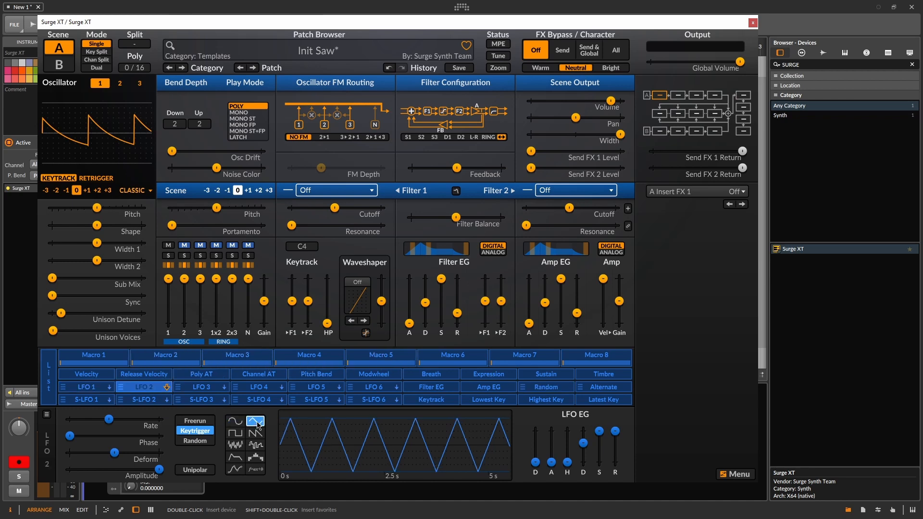
click(256, 445)
click(255, 458)
click(236, 458)
click(236, 469)
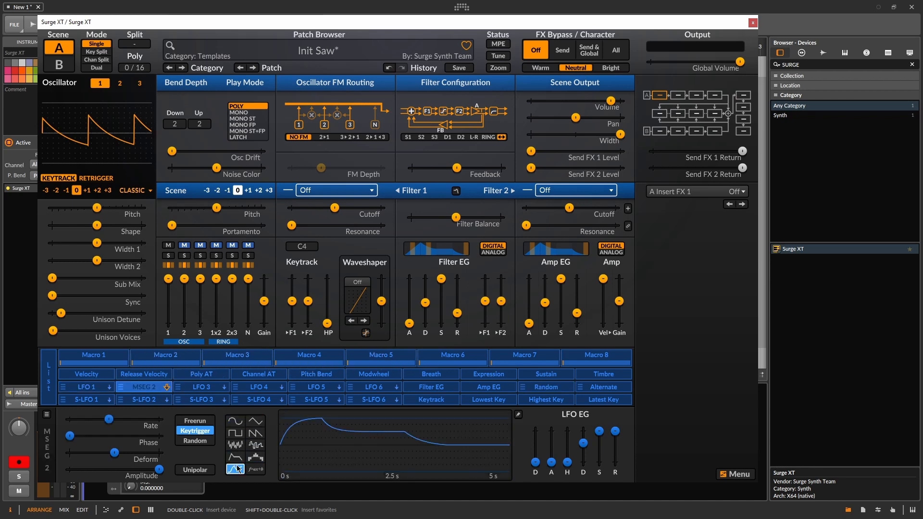
click(236, 423)
click(254, 422)
click(235, 433)
click(235, 445)
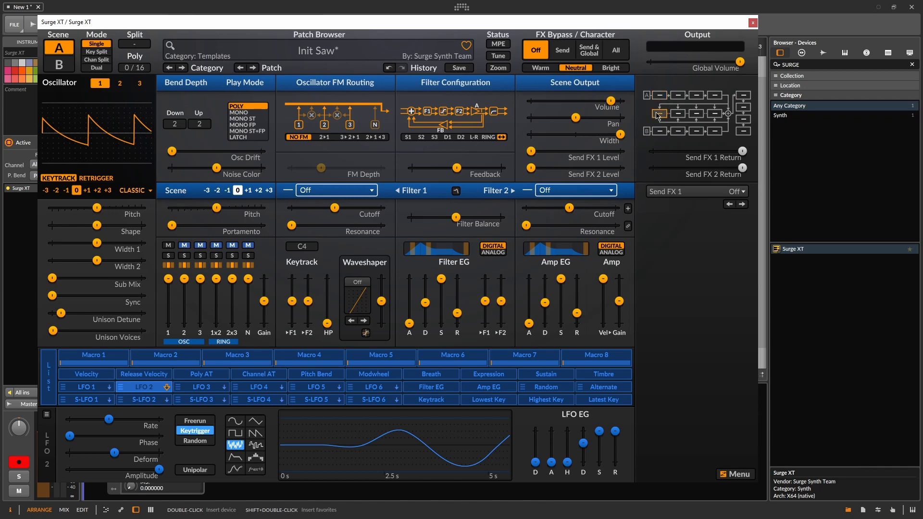
View the Global FX 1 slot and compare scenes A and B, ending on scene B.
click(744, 98)
click(52, 63)
click(57, 48)
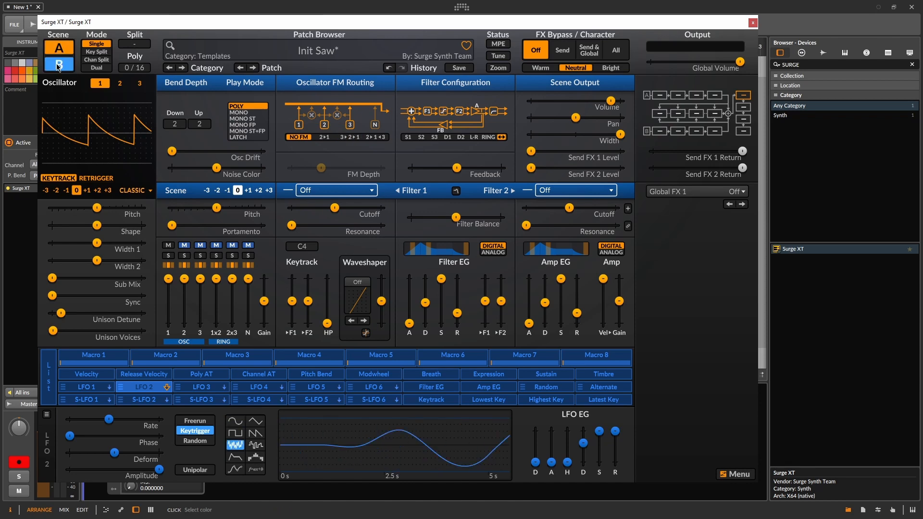
click(58, 63)
click(58, 50)
click(59, 63)
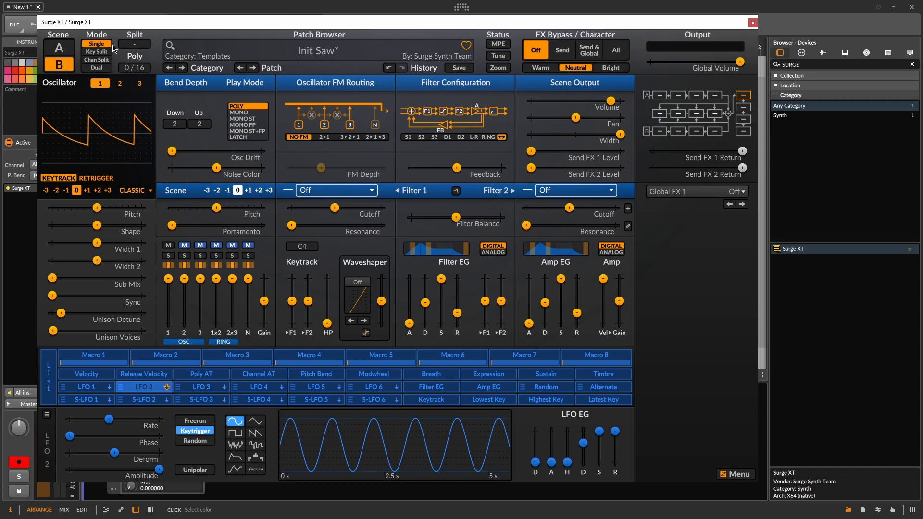
Try the Key Split, Chan Split and Dual scene modes, and try scene B's output volume before returning to scene A.
click(98, 52)
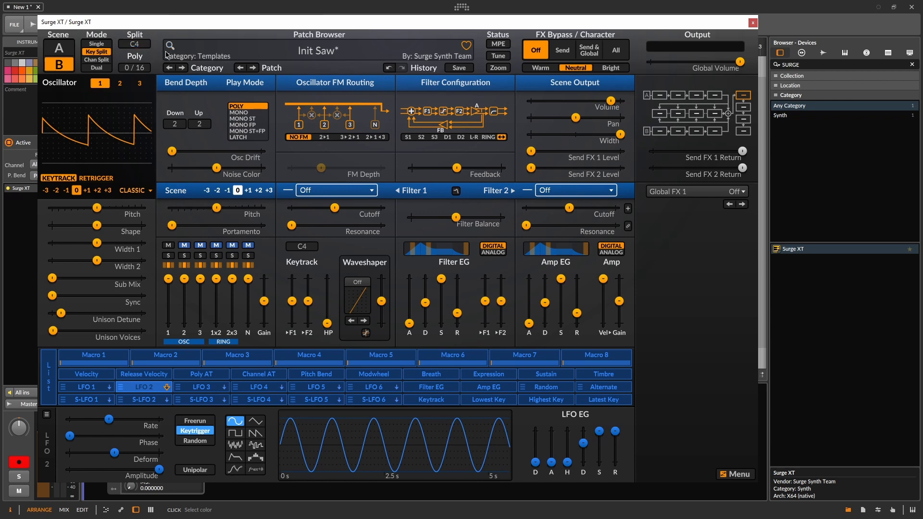
click(97, 59)
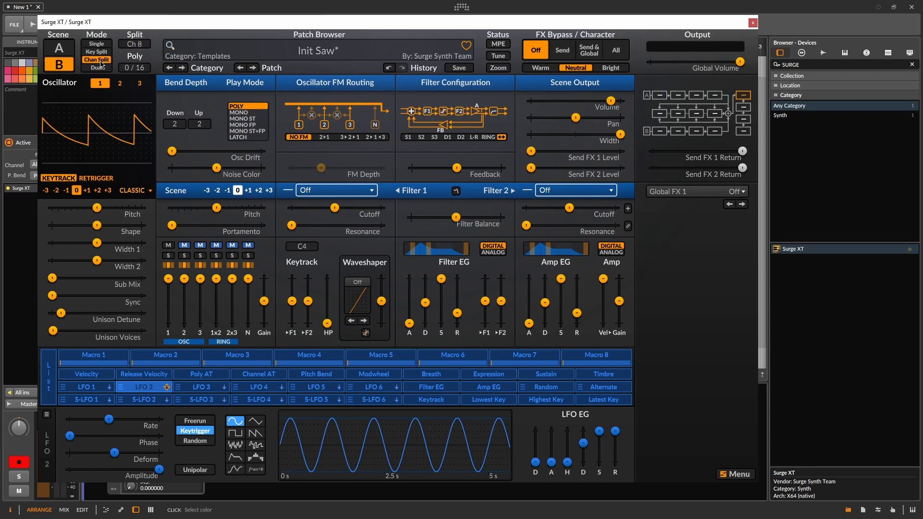
click(102, 67)
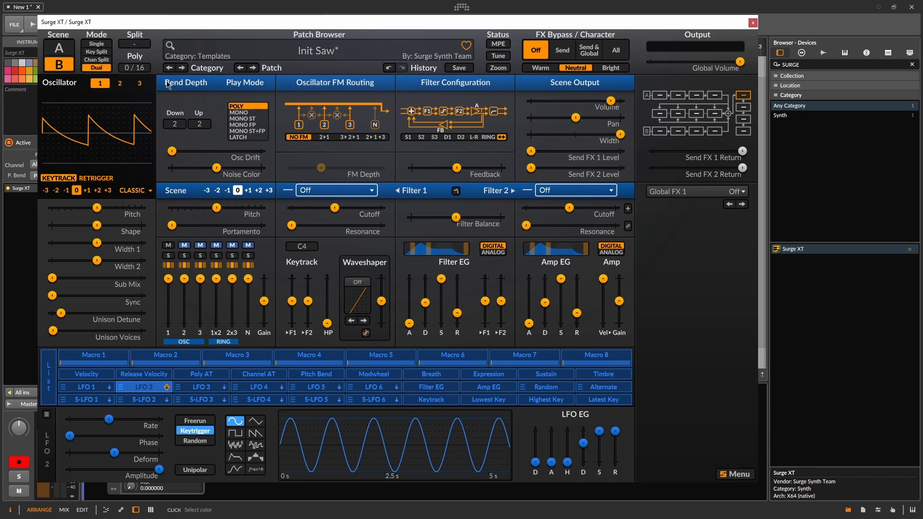
drag(611, 101, 531, 101)
click(60, 48)
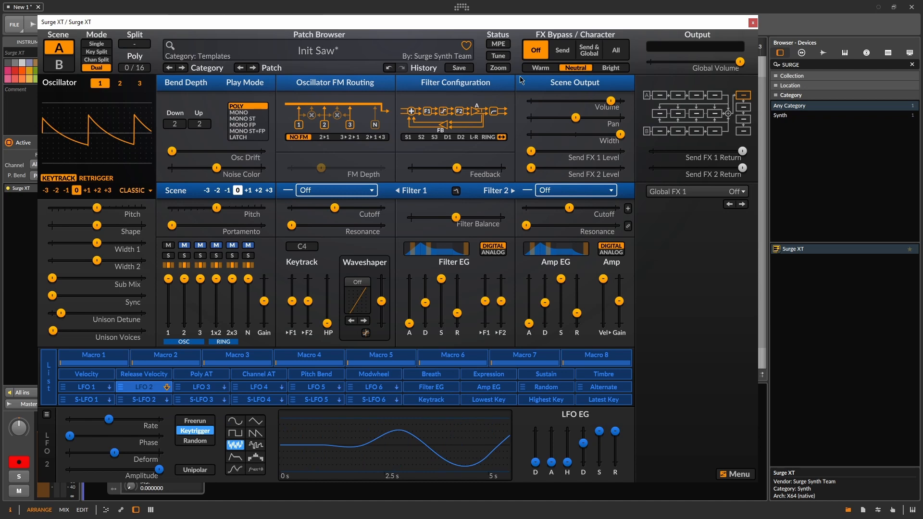
Set the scene mode to Single and load the Fyllo Dual patch from the factory Leads category.
click(329, 56)
mouse_move(225, 136)
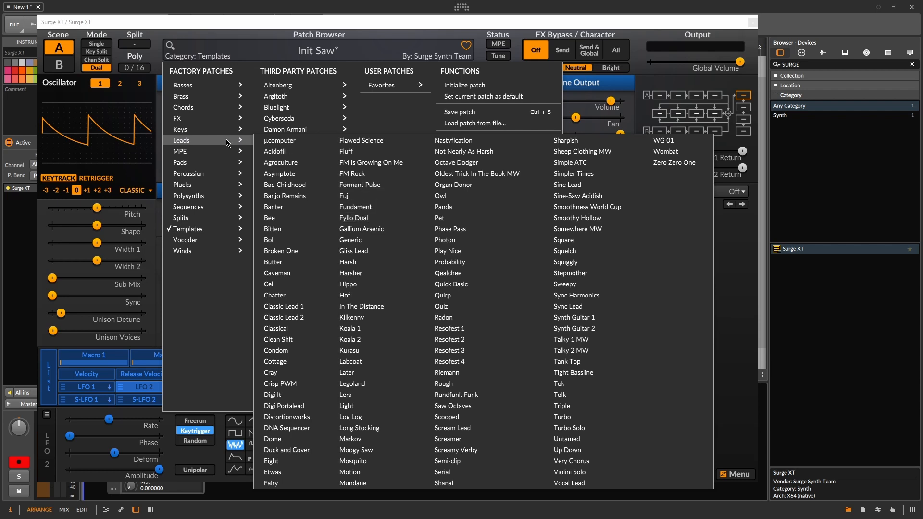
click(105, 47)
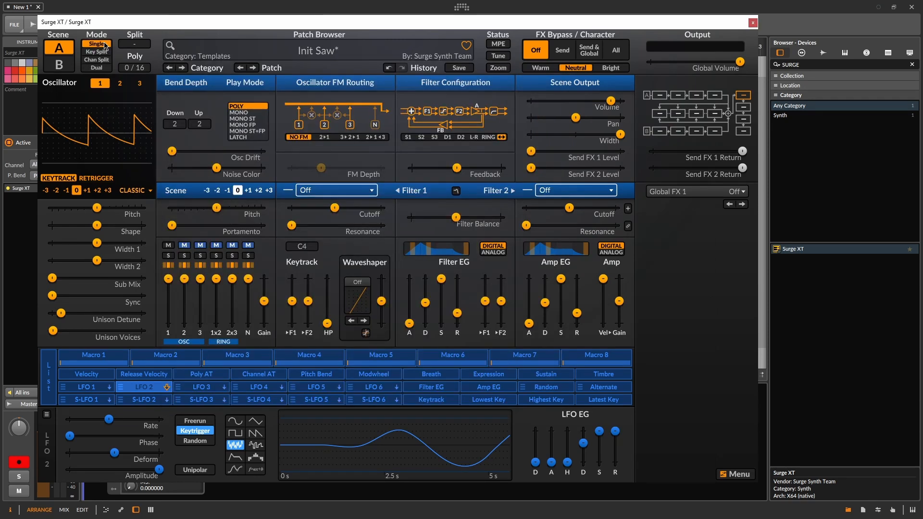
click(101, 44)
click(331, 54)
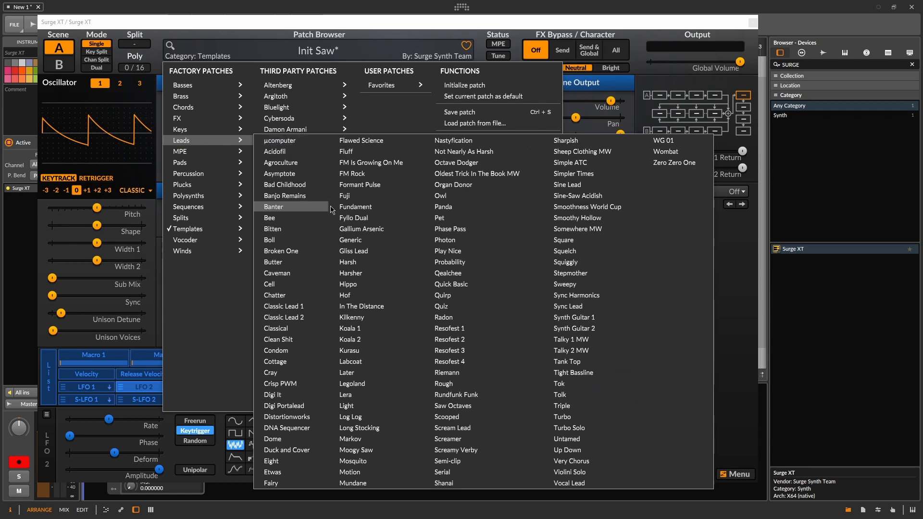
click(385, 223)
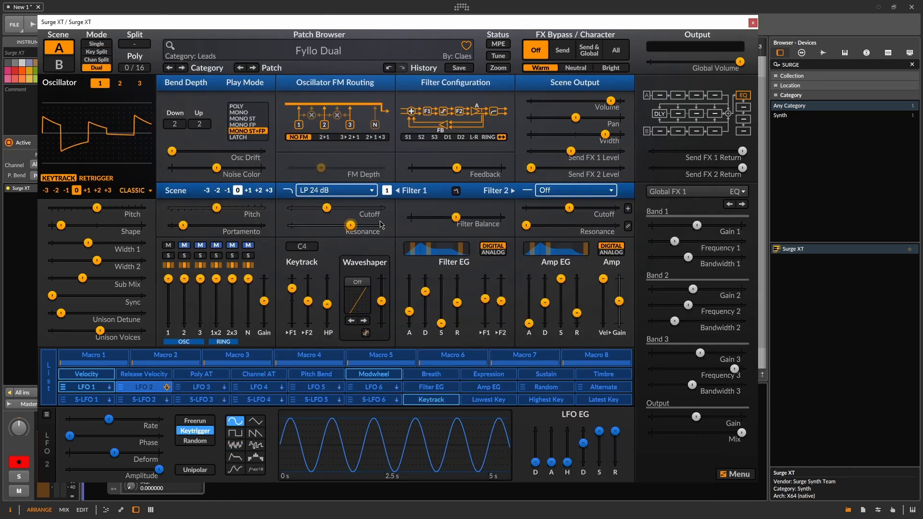
Compare the settings of scenes A and B in the Fyllo Dual patch, ending on scene A.
click(58, 64)
click(58, 50)
click(58, 64)
click(58, 51)
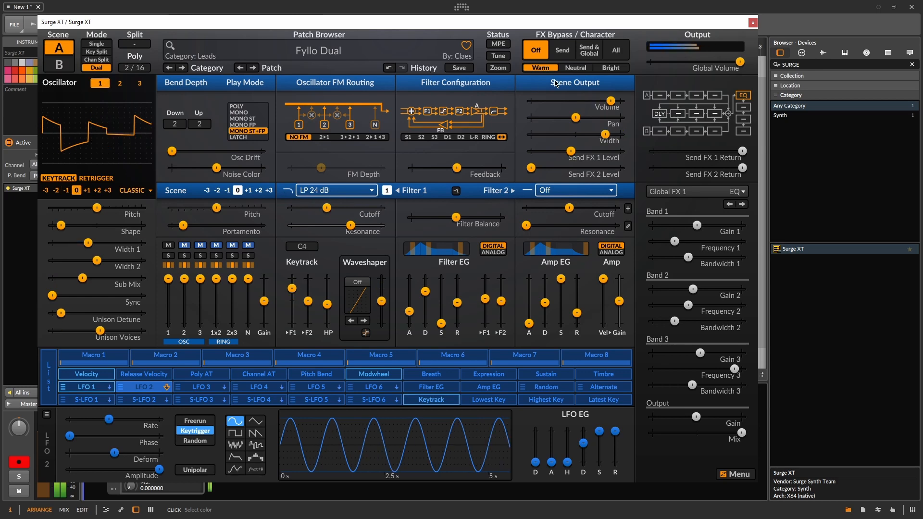
Pan scene A fully left and scene B fully right, and raise scene B's volume slightly.
drag(575, 118, 530, 117)
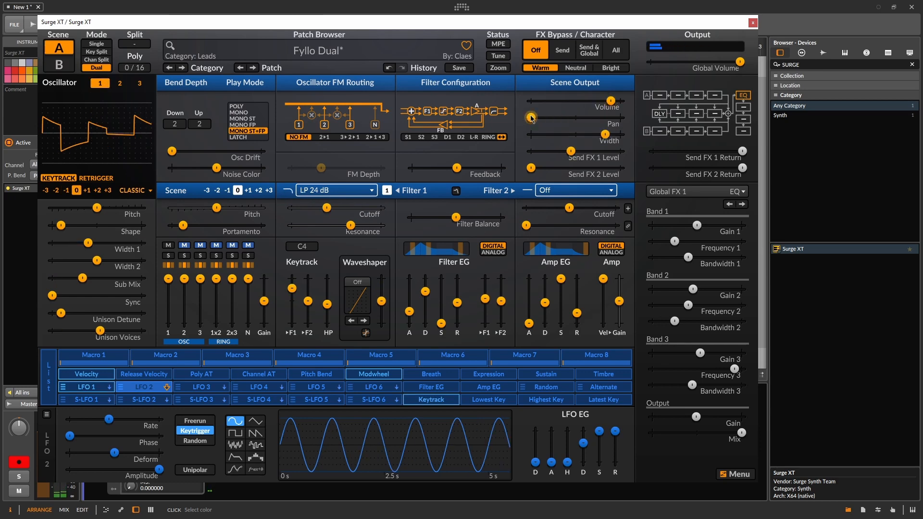
click(59, 64)
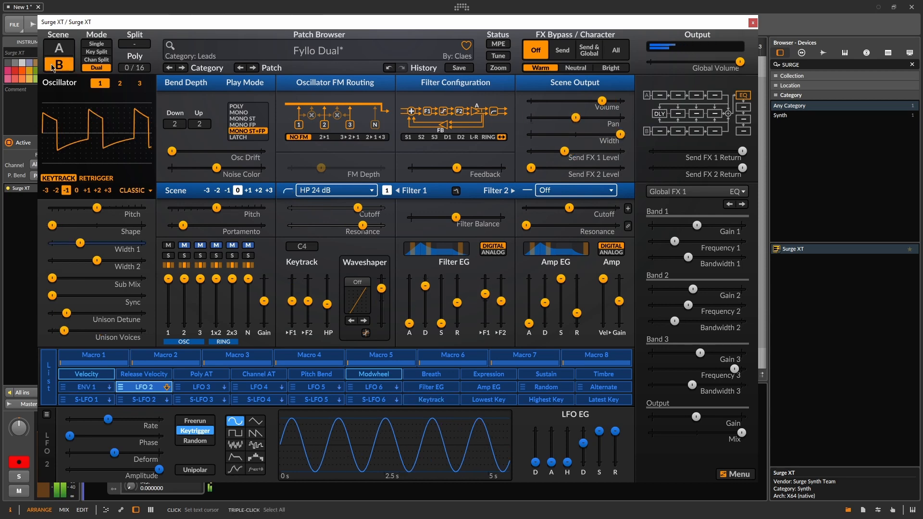
drag(576, 117, 609, 101)
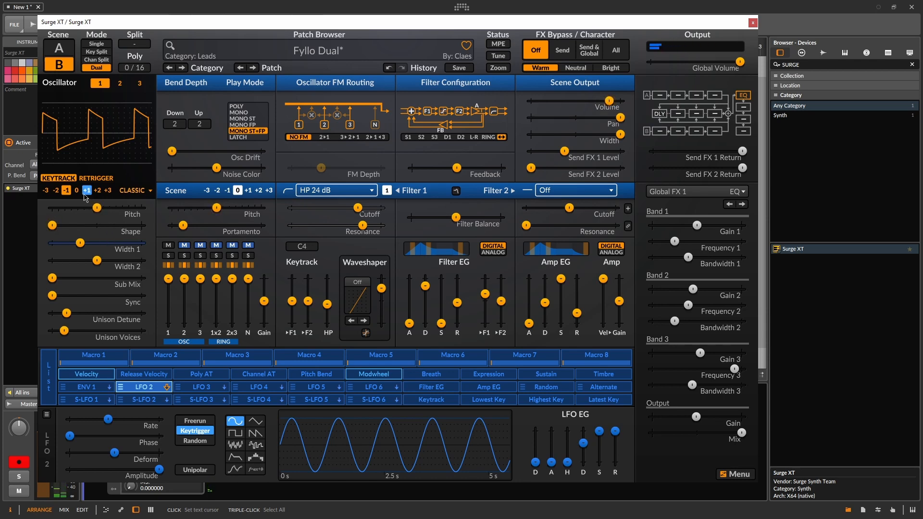
Set scene B's oscillator 1 octave to +2, lower its pitch slightly and raise its Shape.
click(87, 192)
click(97, 193)
mouse_move(96, 208)
mouse_down()
mouse_move(113, 207)
mouse_move(66, 219)
mouse_move(102, 225)
mouse_up()
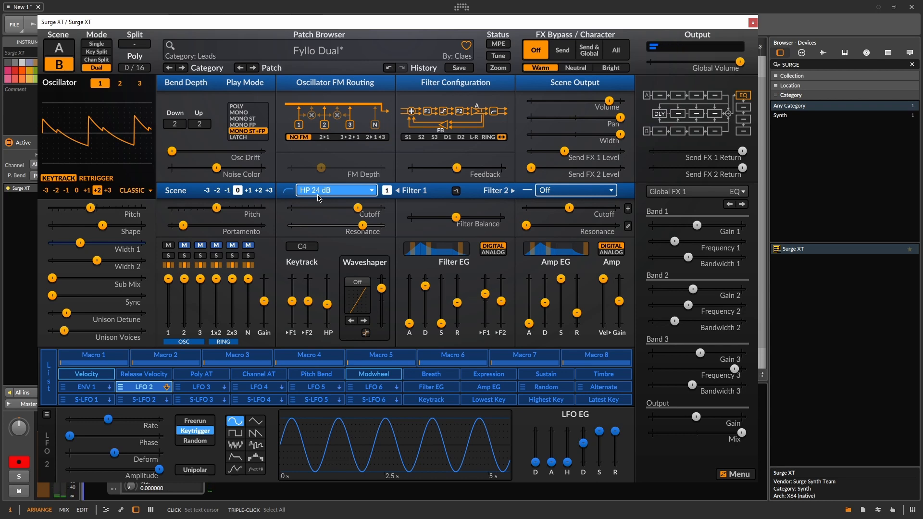
View the first insert effect slot of scene A and that of scene B.
click(661, 96)
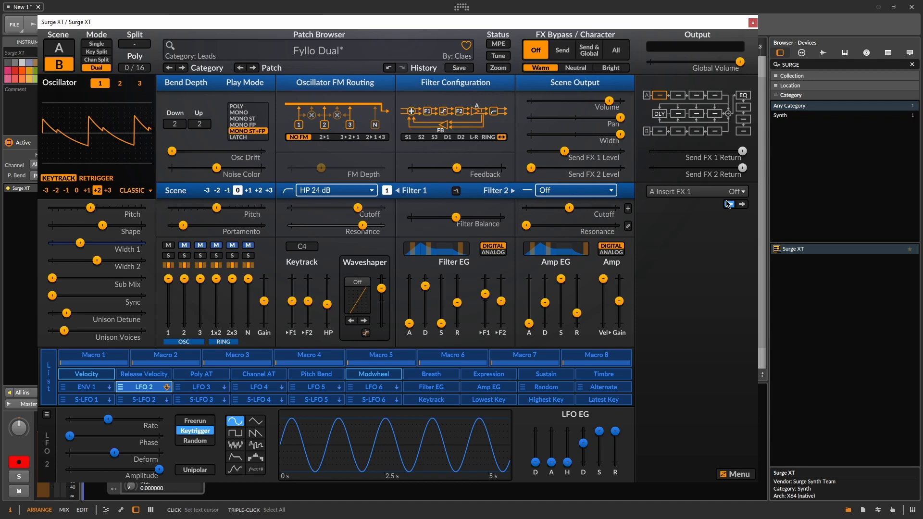
click(660, 131)
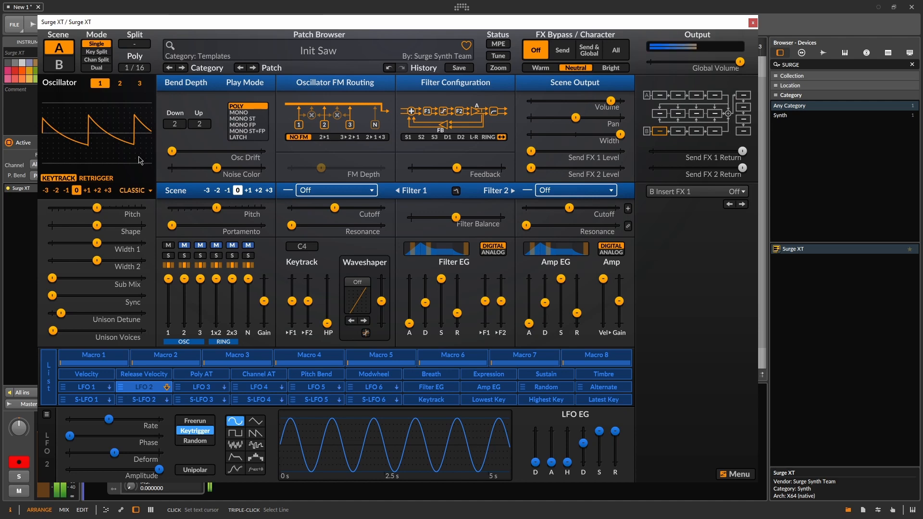
Raise oscillator 1's Shape, Sub Mix, Sync and Unison Voices, set Width 1 to about 66 %, and slightly lower Width 2 and Unison Detune.
drag(96, 226, 121, 225)
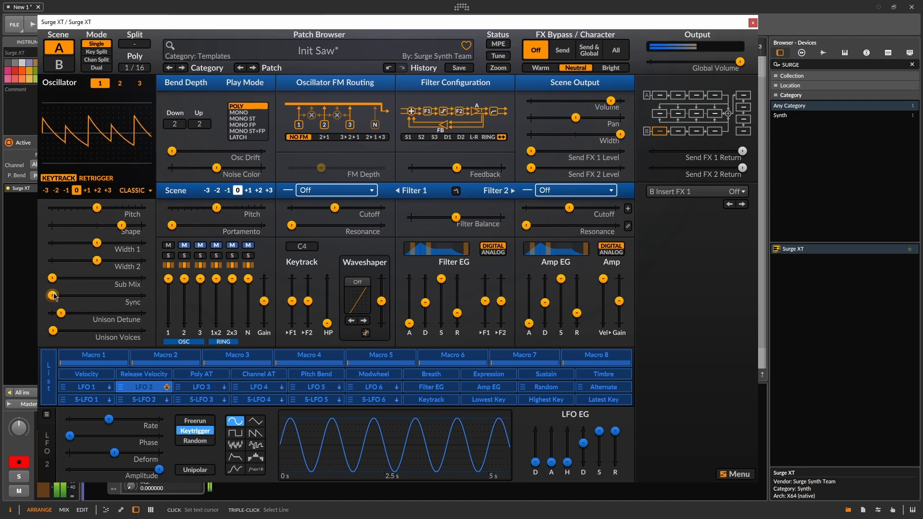
mouse_move(53, 284)
mouse_down()
mouse_move(73, 292)
mouse_move(60, 296)
mouse_up()
drag(97, 243, 80, 260)
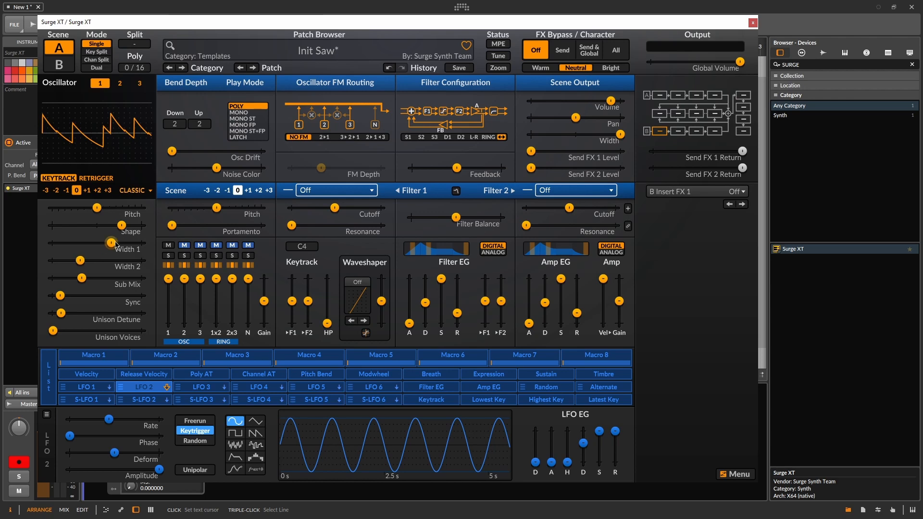
mouse_move(113, 245)
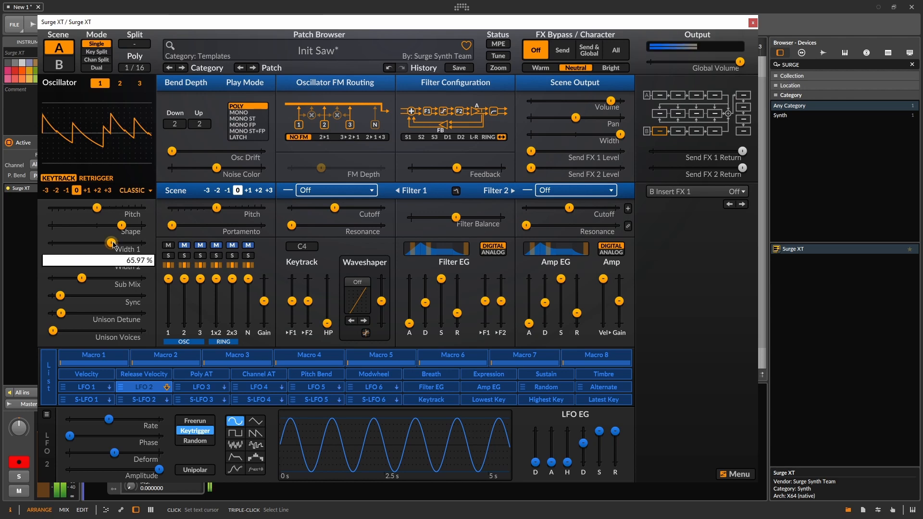
mouse_move(61, 313)
mouse_down()
mouse_move(52, 313)
mouse_move(58, 331)
mouse_move(70, 330)
mouse_move(59, 310)
mouse_up()
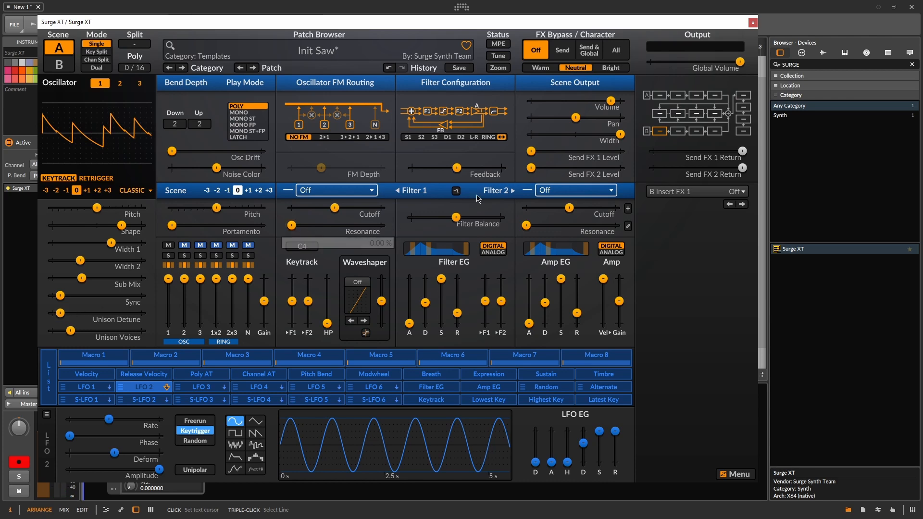
Set Filter 1 to the 12 dB lowpass type, lower its cutoff slightly and raise its resonance.
click(366, 191)
mouse_move(411, 223)
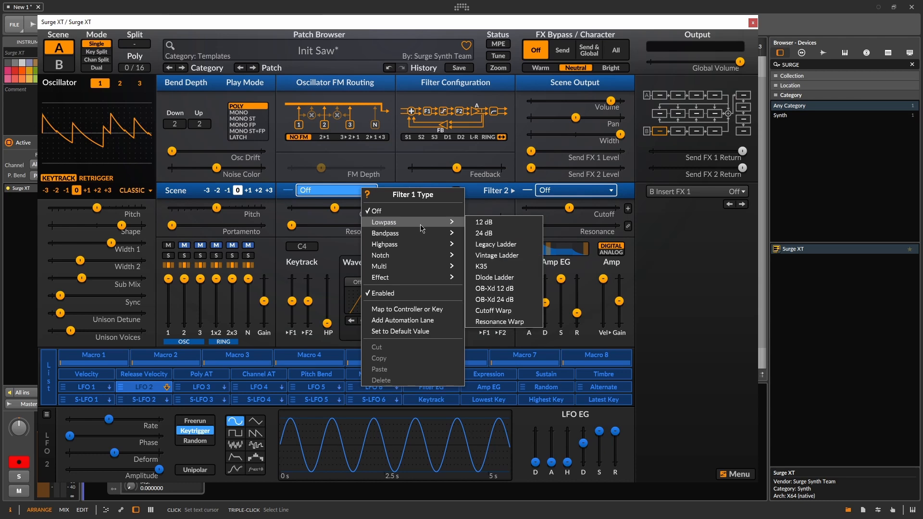
click(486, 224)
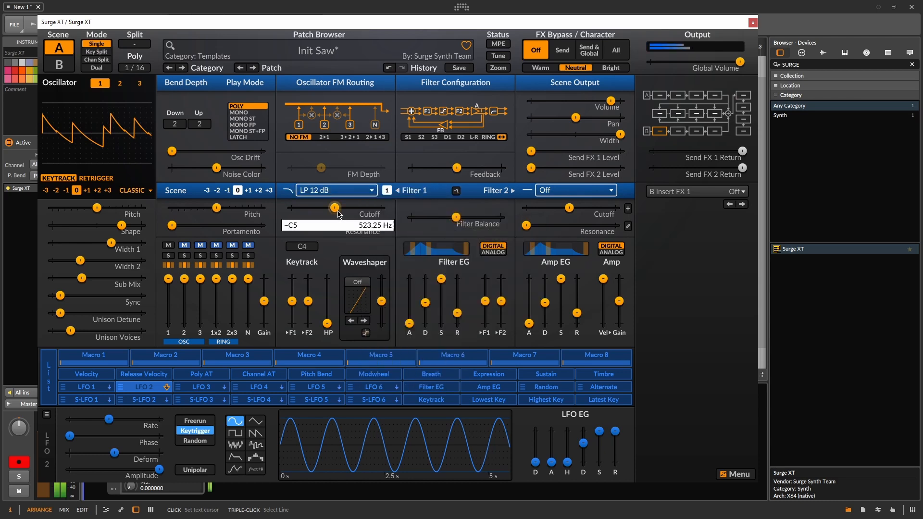
drag(339, 214, 316, 225)
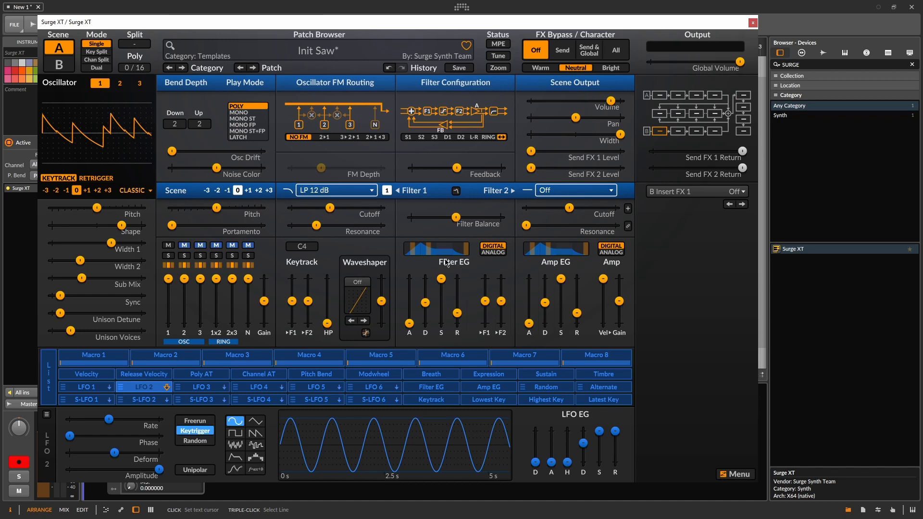
Increase the Filter EG amount for Filter 1, and lower the sustain and raise the release of the filter and amp envelopes.
click(485, 301)
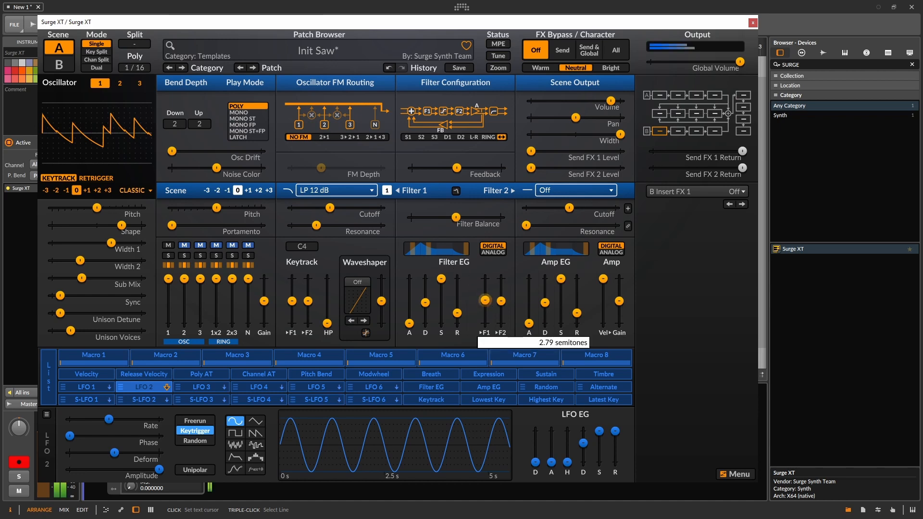
drag(485, 301, 457, 303)
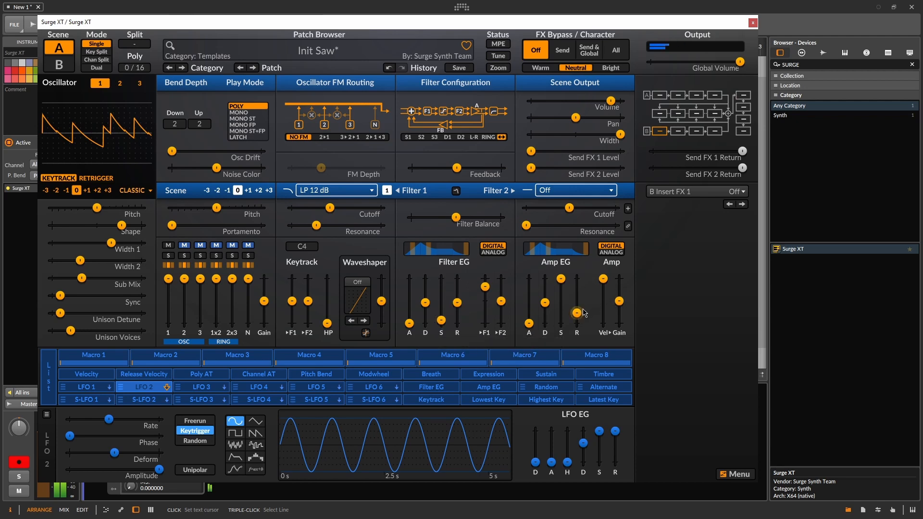
mouse_move(580, 312)
mouse_down()
mouse_move(560, 290)
mouse_move(576, 295)
mouse_up()
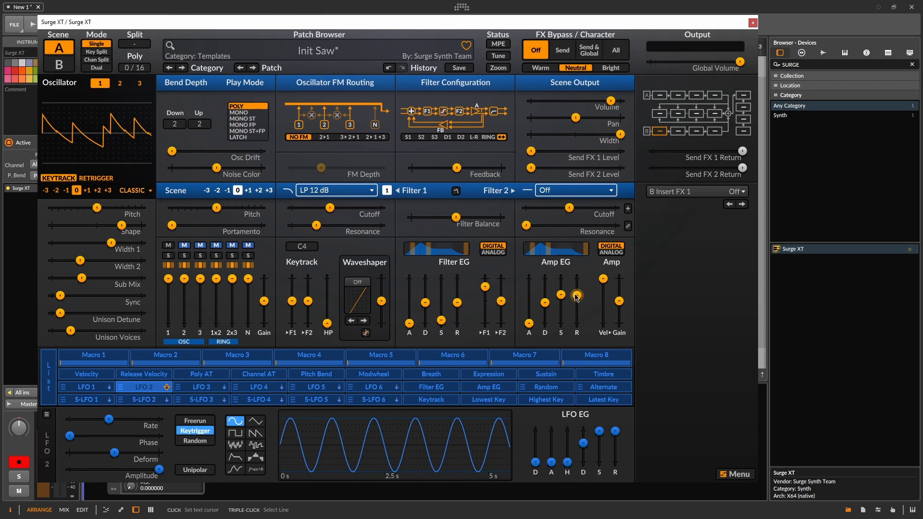
Assign the Modwheel to modulate oscillator 1's pitch upward.
click(382, 377)
click(380, 378)
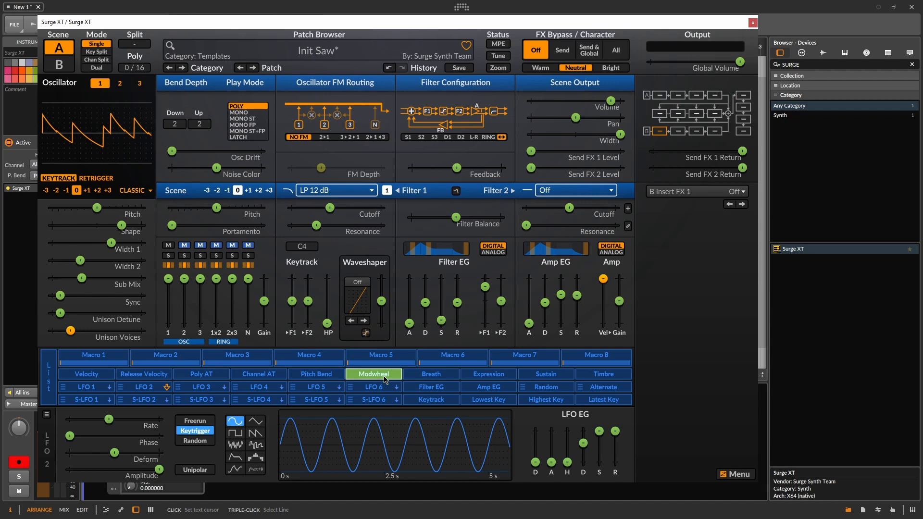
drag(97, 207, 135, 208)
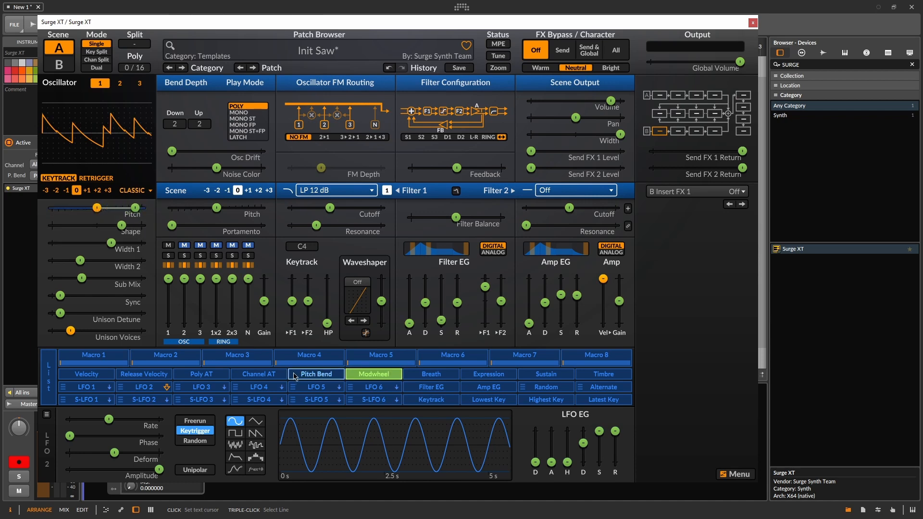
Finish assigning the Modwheel modulation and return the sliders to normal value editing.
click(368, 378)
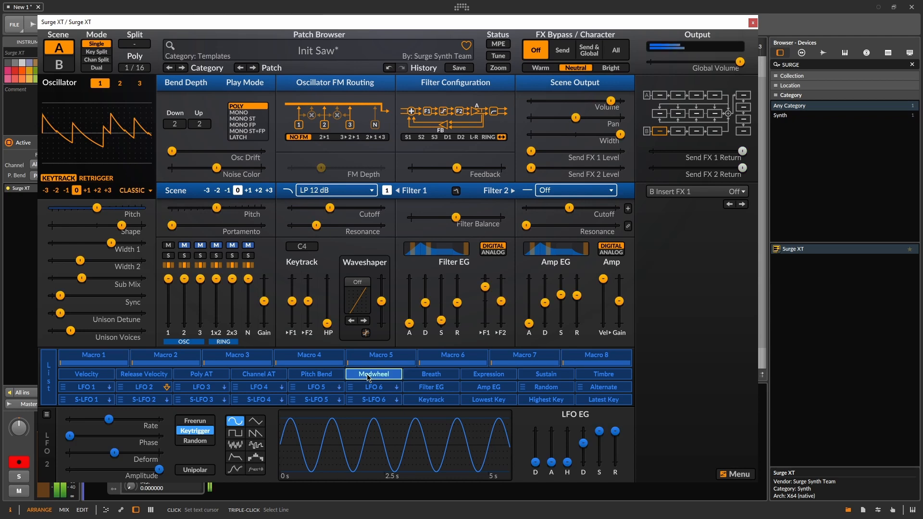
click(368, 377)
click(369, 377)
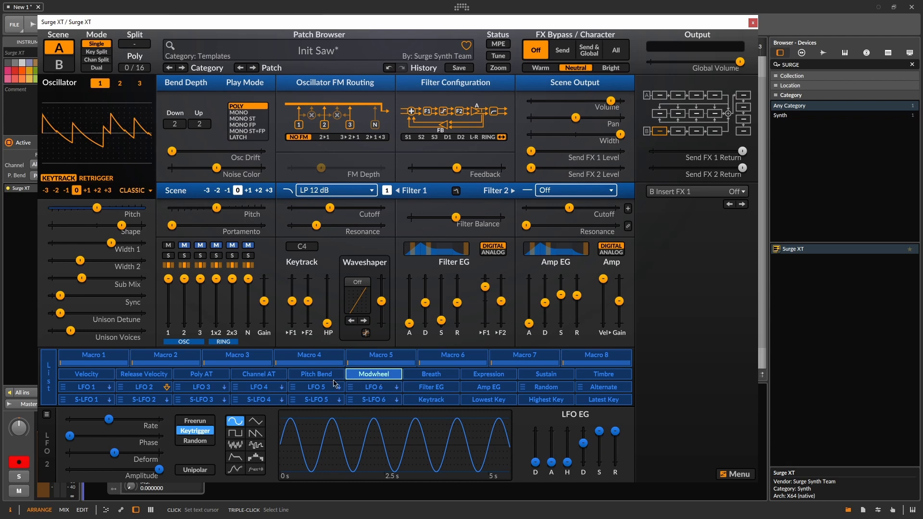
Assign LFO 1 to Filter 1's cutoff by entering a modulation amount.
click(87, 388)
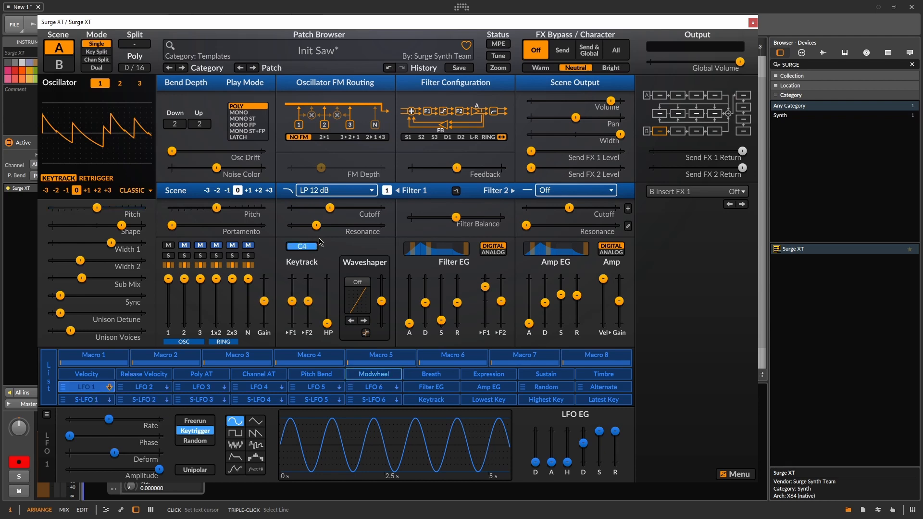
drag(71, 390, 332, 210)
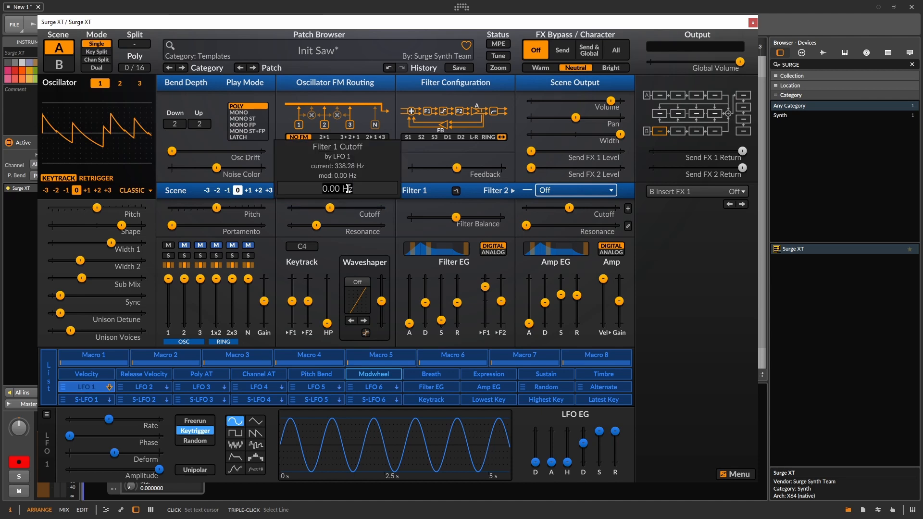
click(323, 191)
click(340, 188)
key(BackSpace)
text(1)
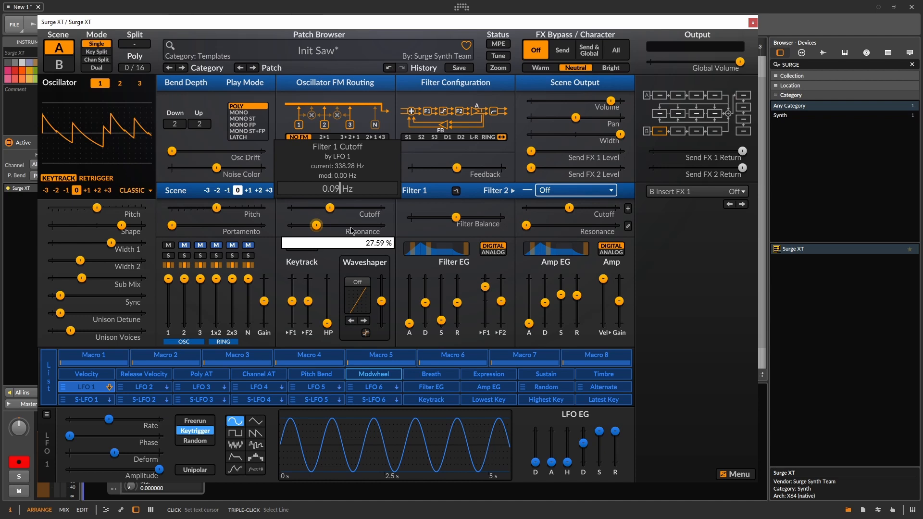
key(Return)
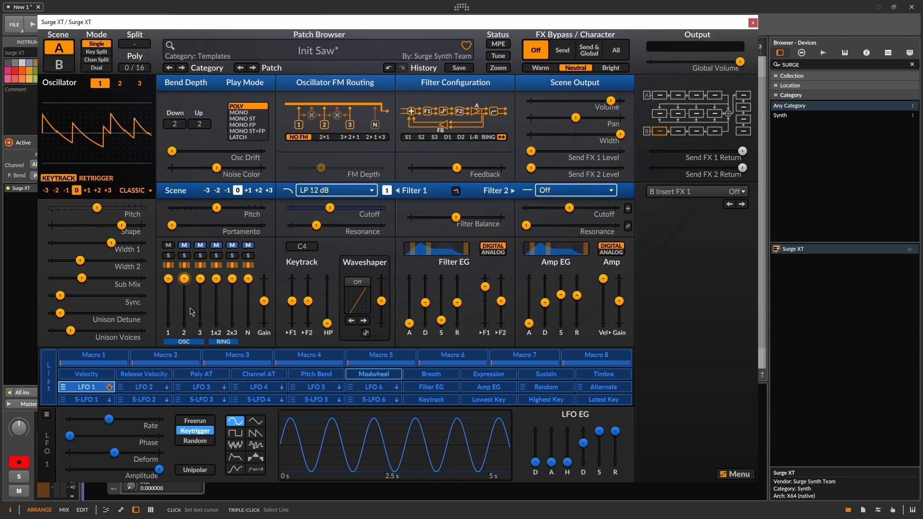
Adjust LFO 1's modulation depths for Filter 1's cutoff and resonance, and set the base resonance to about 56 %.
click(84, 387)
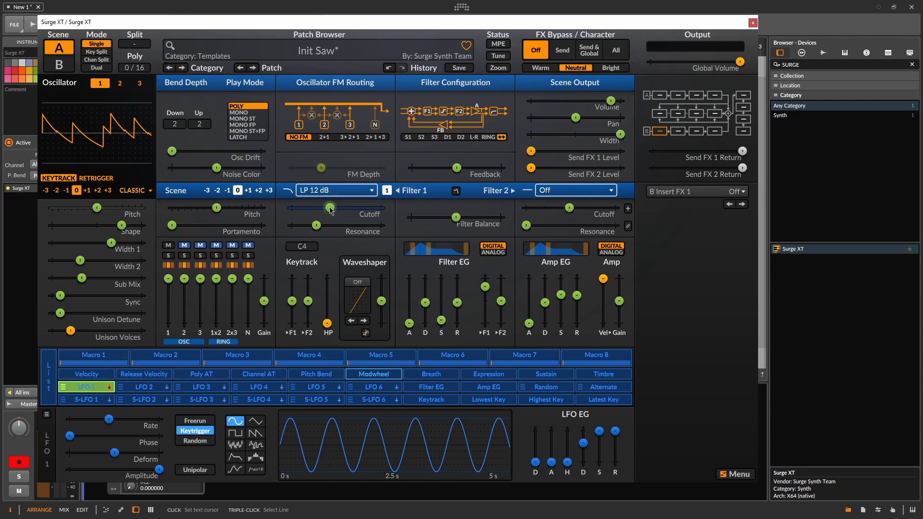
drag(329, 208, 341, 223)
click(95, 387)
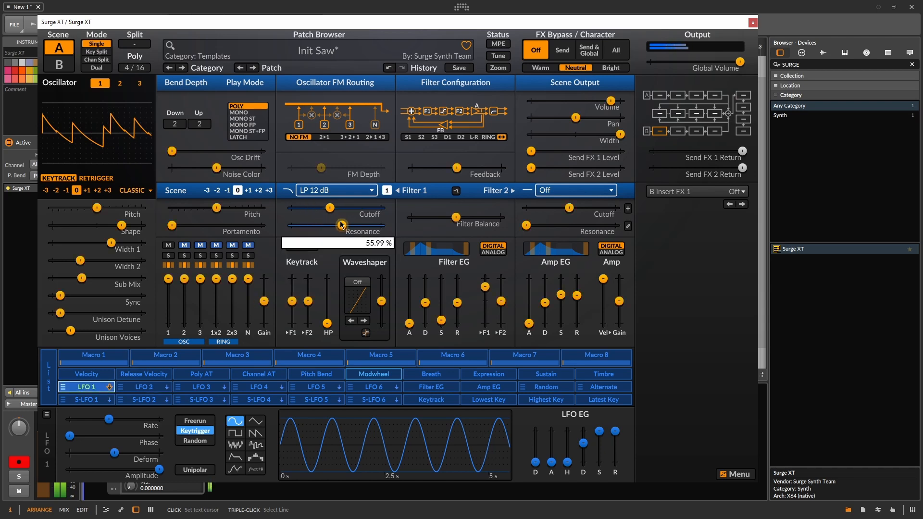
In the Modulation List, set LFO 1's Filter 1 cutoff depth to -279.17 Hz and the Modwheel's oscillator 1 pitch depth to 7.04 semitones.
mouse_move(183, 334)
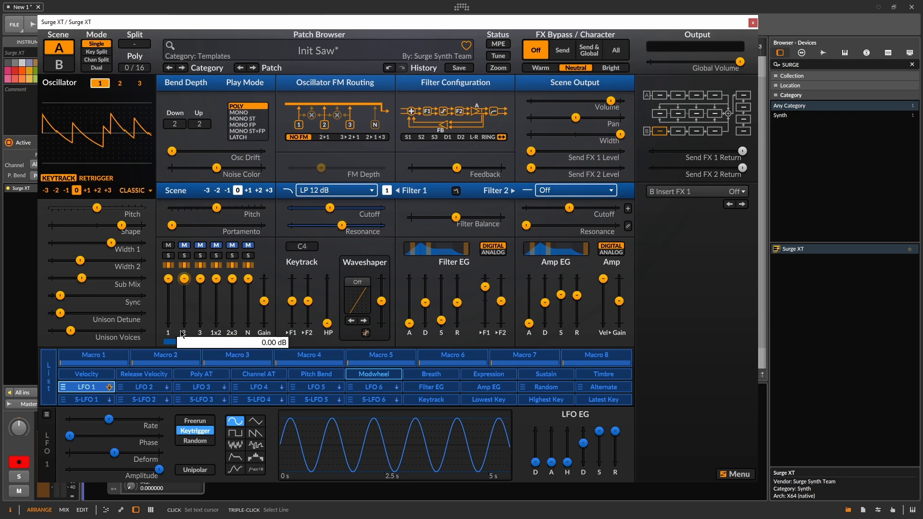
click(50, 378)
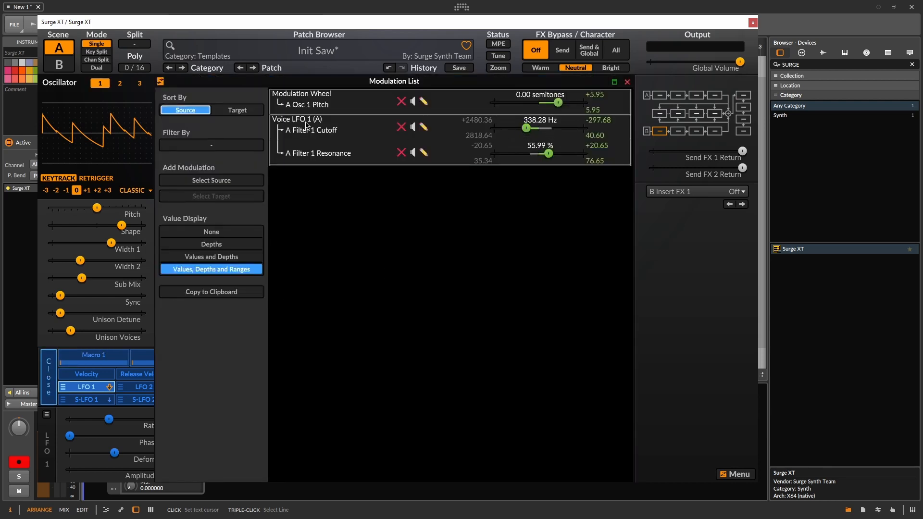
mouse_move(527, 128)
mouse_down()
mouse_move(546, 128)
mouse_move(529, 128)
mouse_up()
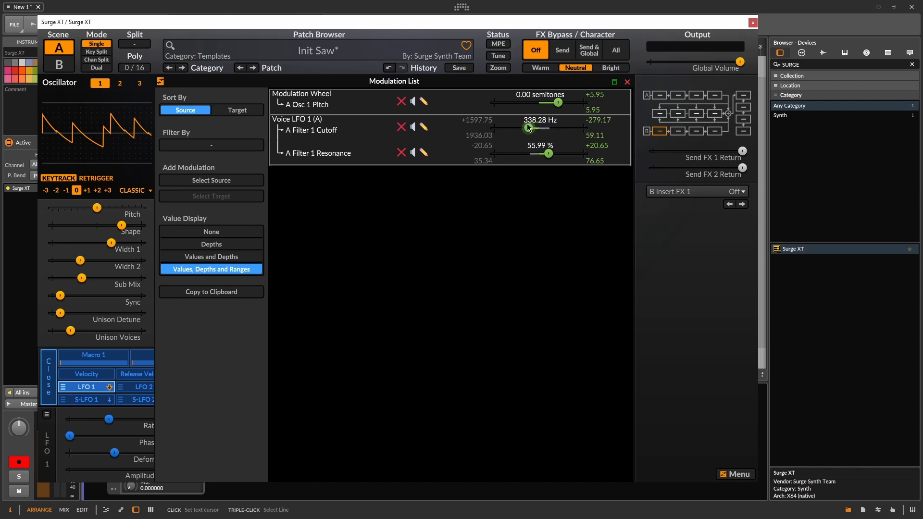
drag(559, 106, 562, 102)
Open the Modulation List in its own window, move it over the synth and close it.
click(615, 82)
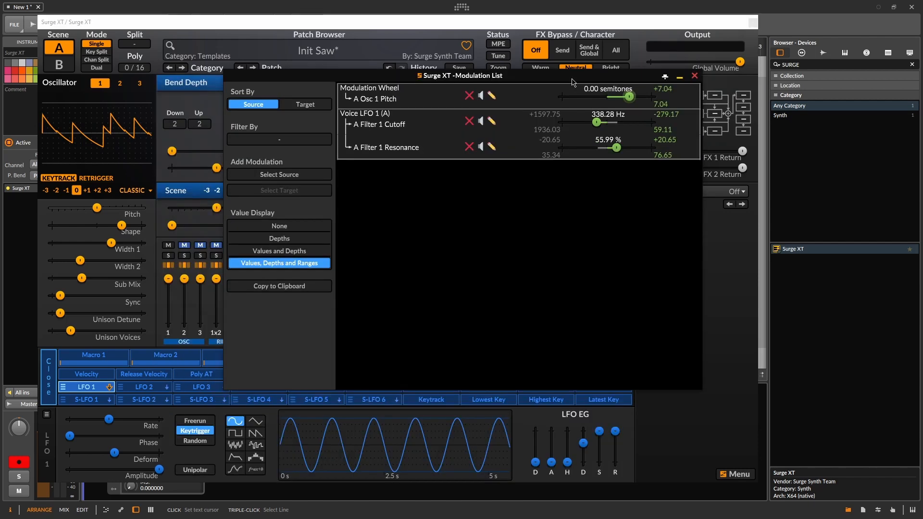
drag(572, 82, 720, 124)
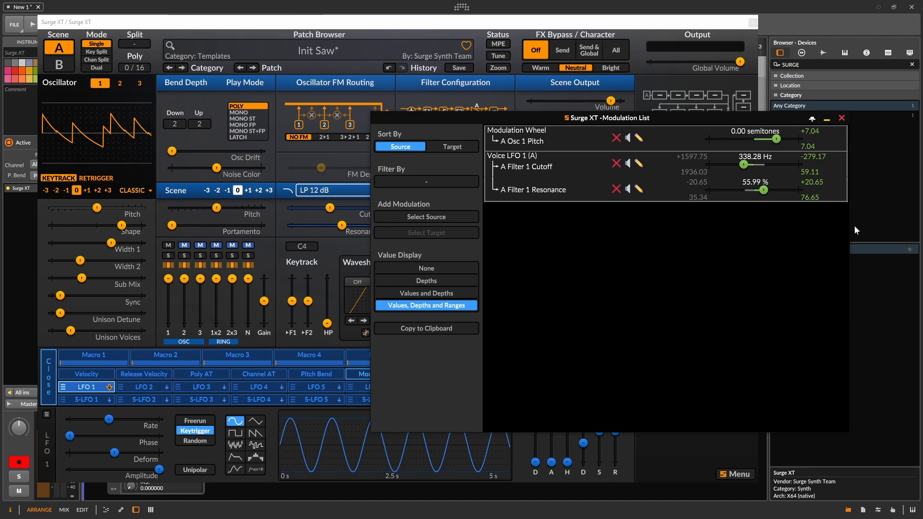
click(842, 121)
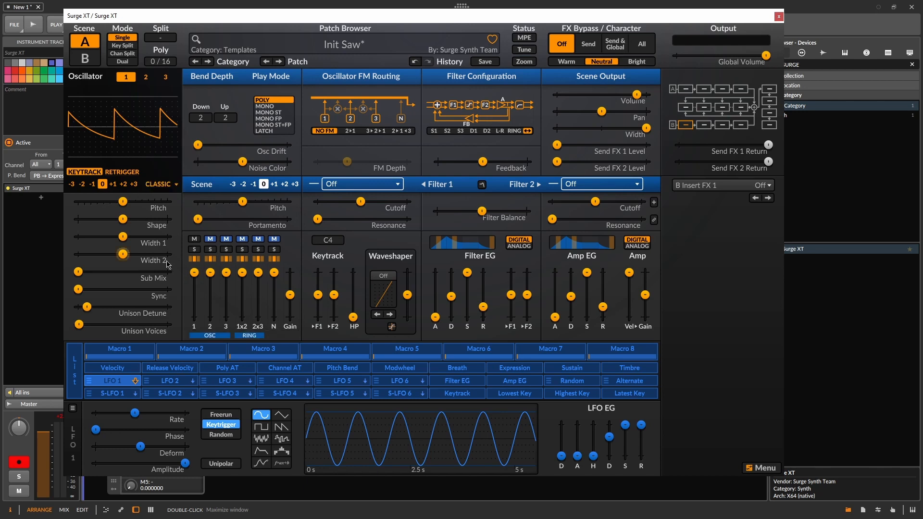
Mute oscillator 1 in scene A's mixer, and check scene B before returning to scene A.
click(194, 240)
click(194, 240)
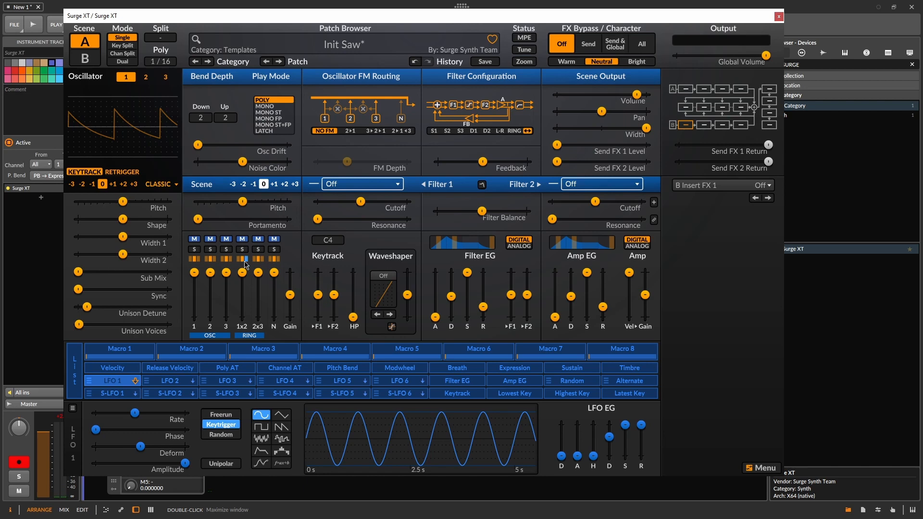
click(87, 58)
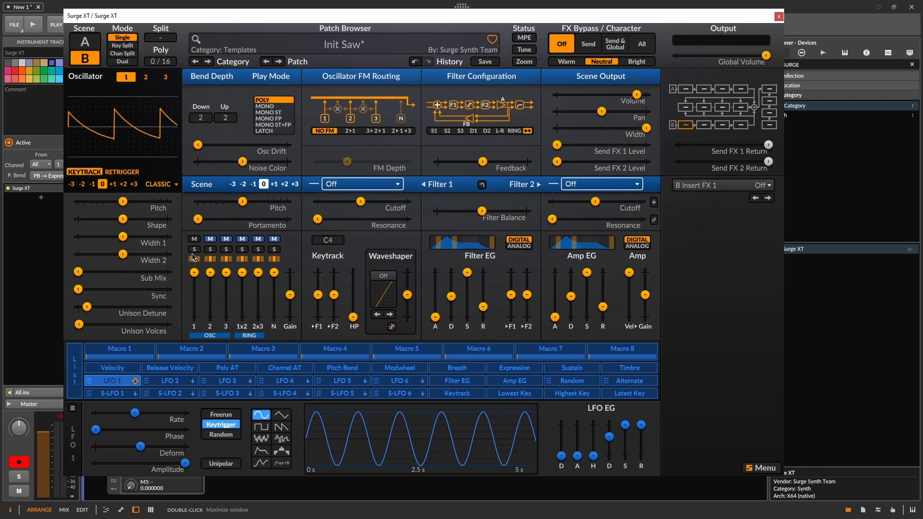
click(93, 51)
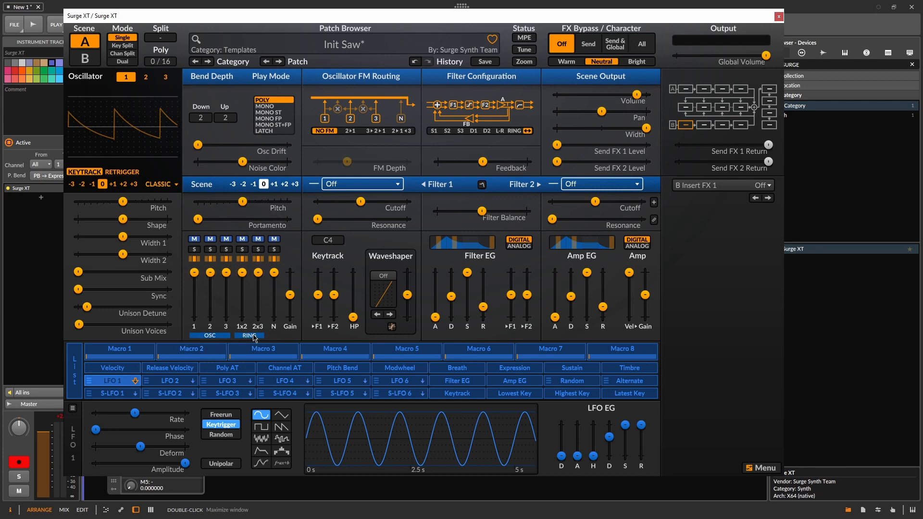
Unmute the 1x2 ring modulation channel and check its level options.
click(245, 244)
right_click(249, 337)
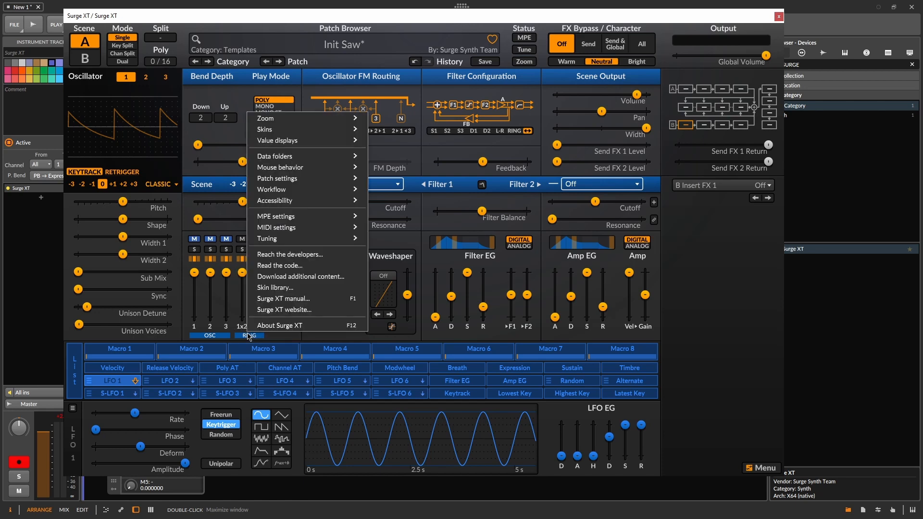
click(248, 337)
right_click(244, 328)
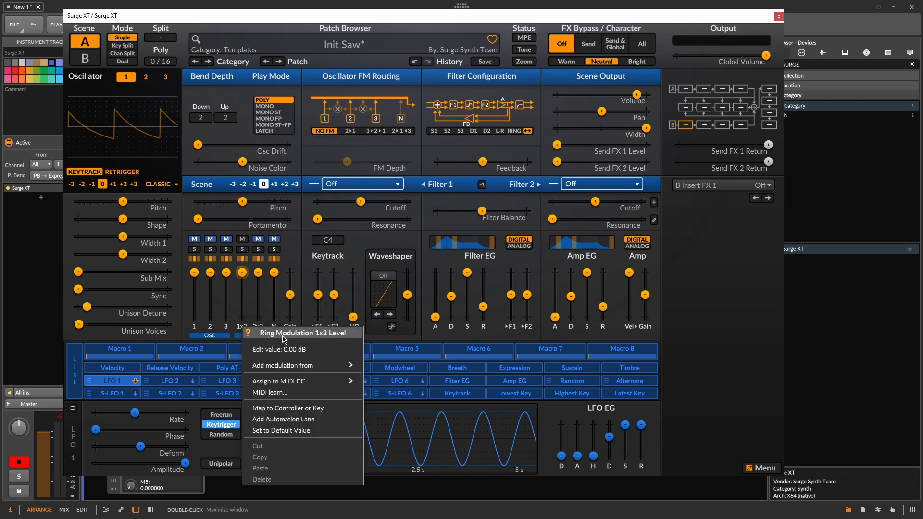
click(245, 301)
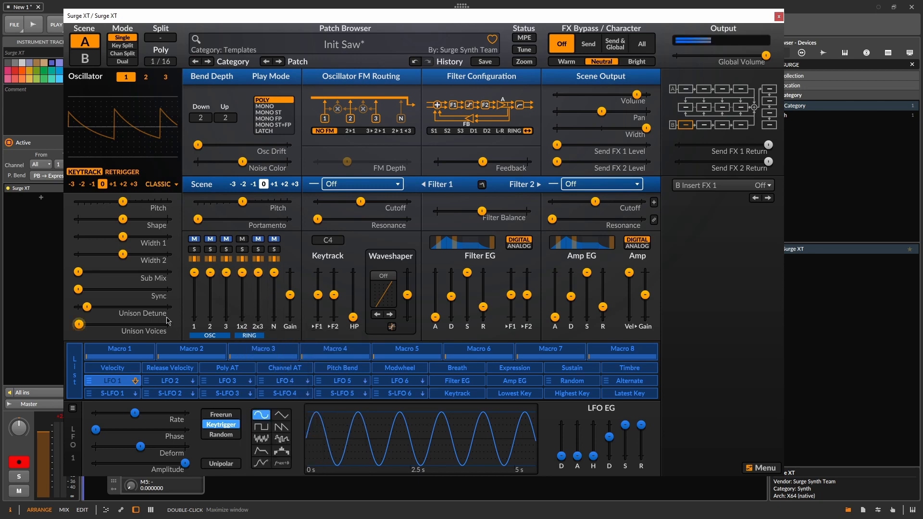
Lower oscillator 2's Pitch slightly and raise its Shape and Sync.
mouse_move(168, 320)
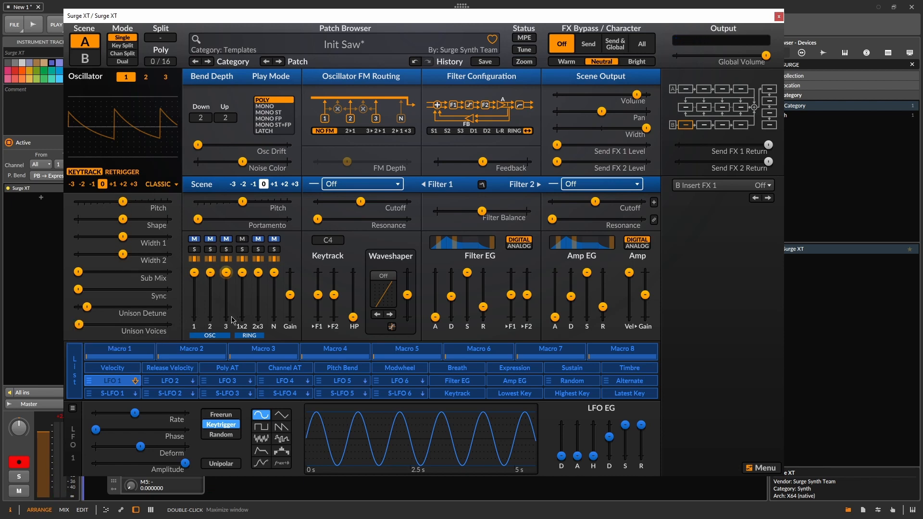
click(146, 77)
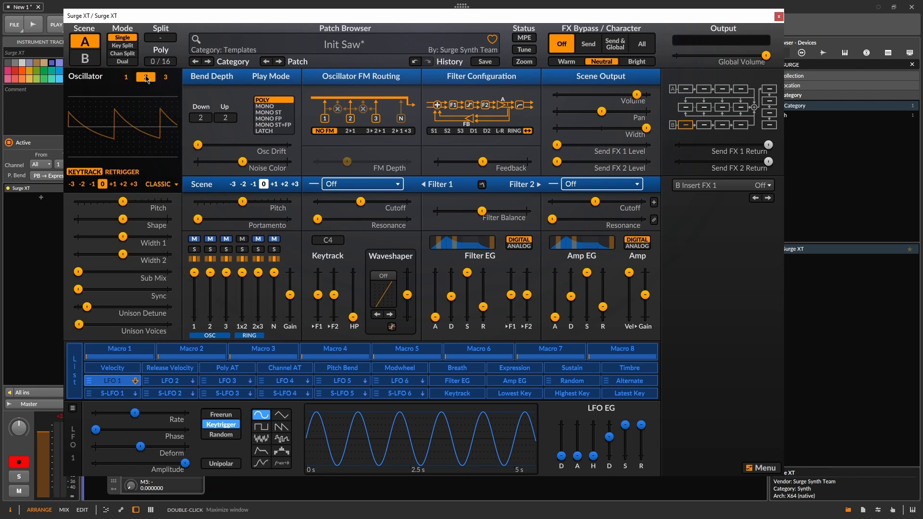
drag(122, 201, 158, 219)
drag(87, 290, 136, 289)
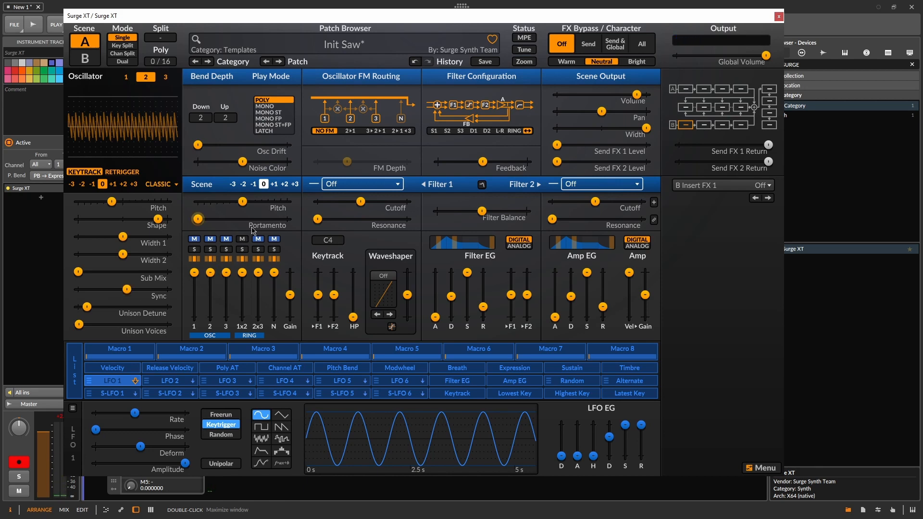
Mute the 1x2 ring modulation channel, unmute oscillator 1 and return to oscillator 1's settings.
click(242, 239)
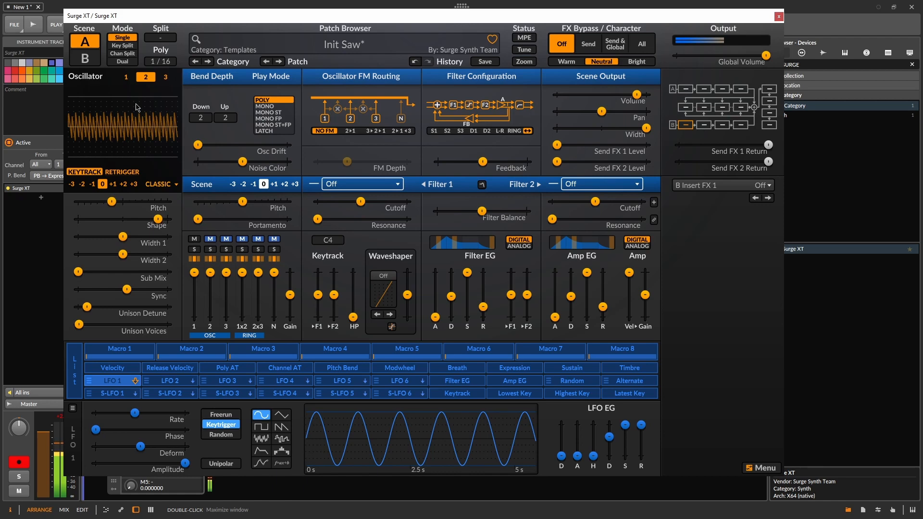
click(127, 78)
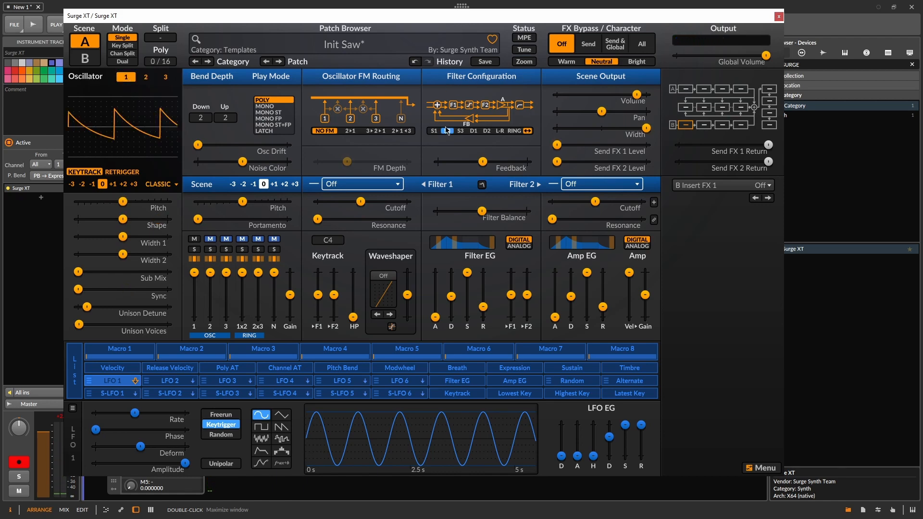
Cycle scene A's filter configuration through Serial 1, Serial 3, Stereo and Ring, and set it back to Wide.
drag(372, 22, 493, 25)
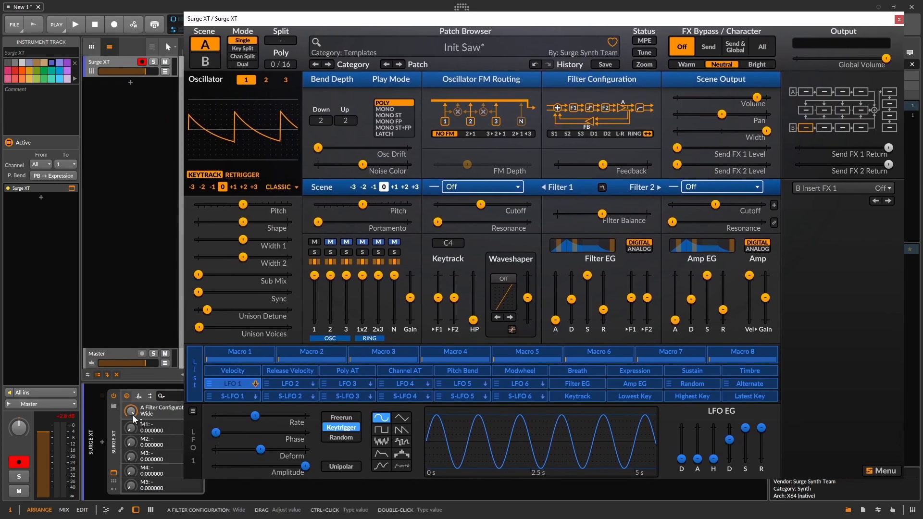
mouse_move(133, 415)
mouse_down()
mouse_move(132, 442)
mouse_move(145, 416)
mouse_up()
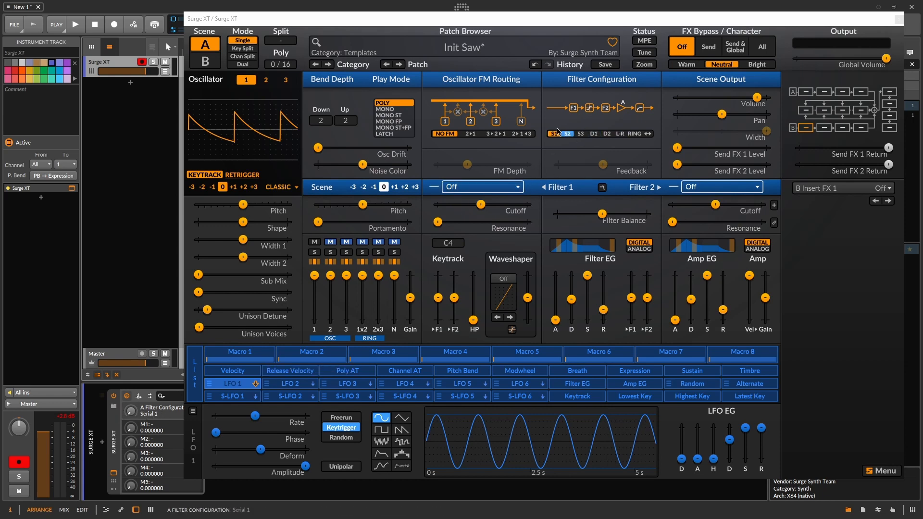
click(620, 134)
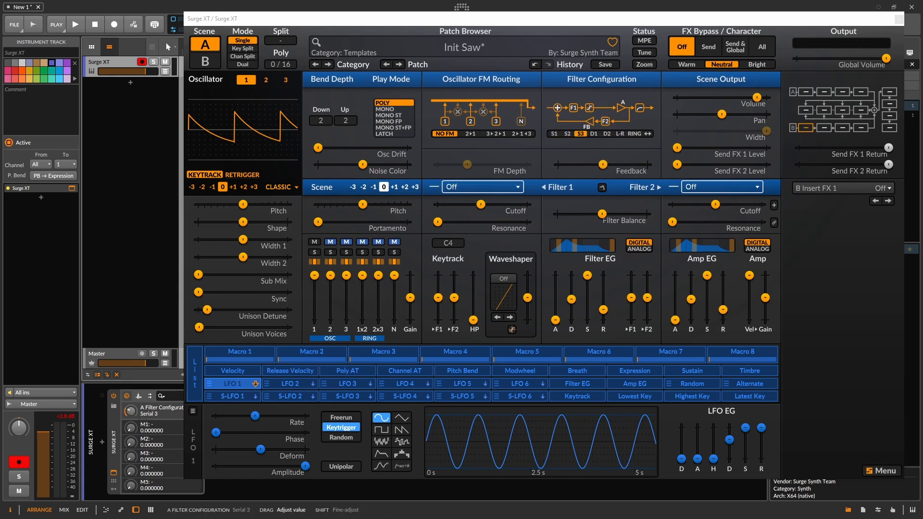
click(607, 134)
click(620, 133)
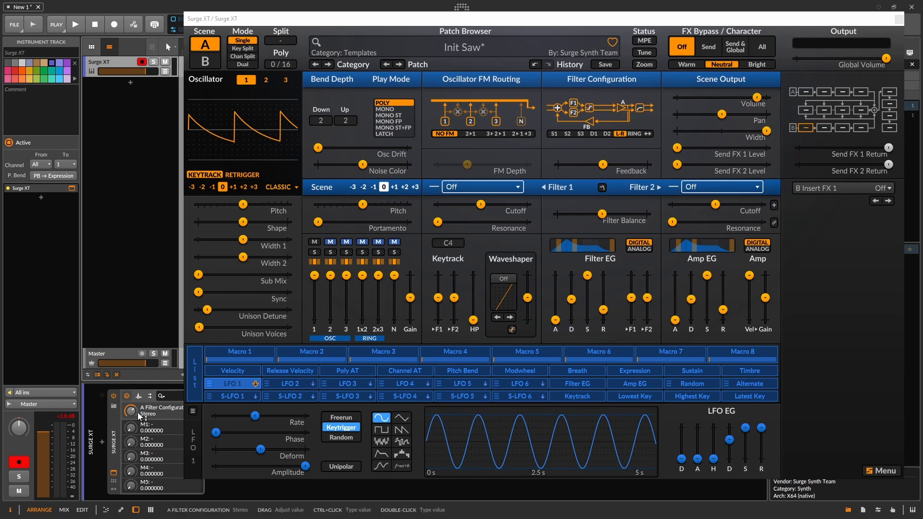
click(634, 134)
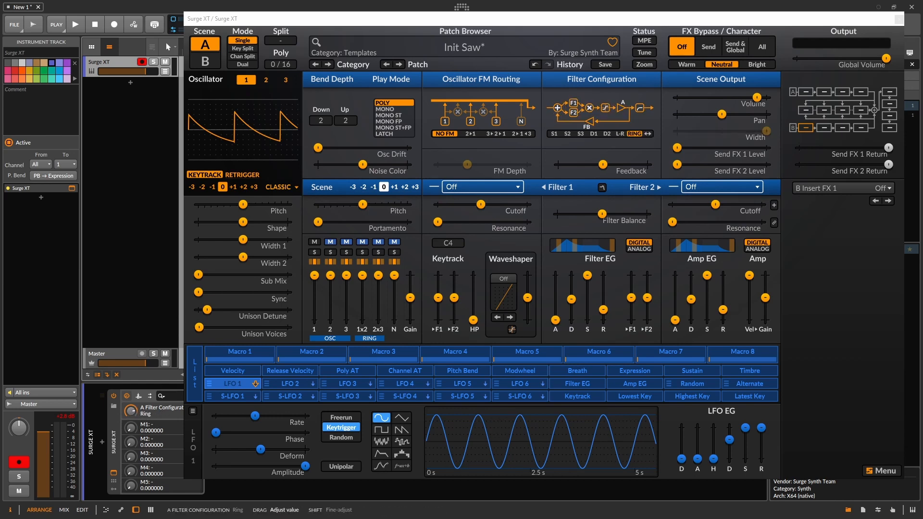
click(648, 133)
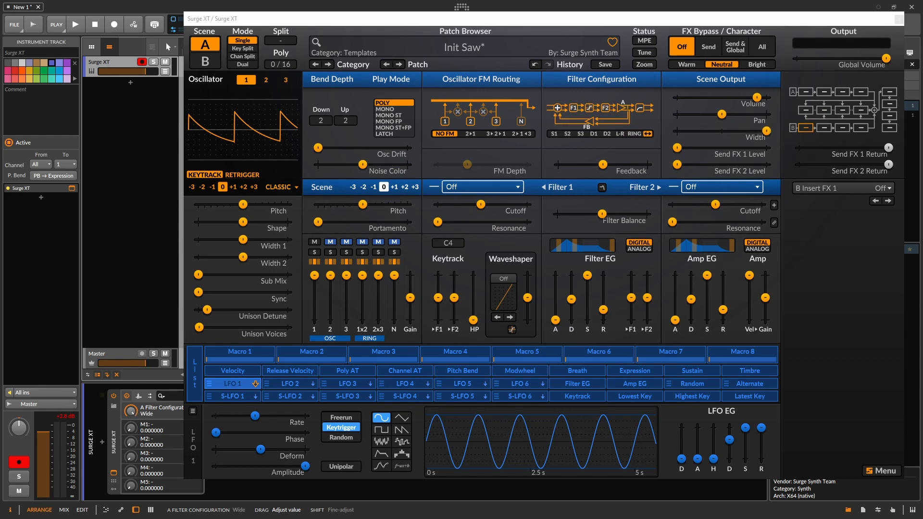
Raise oscillator 1's Unison Voices and Unison Detune slightly, and set the filter configuration to Serial 1.
drag(289, 25, 206, 25)
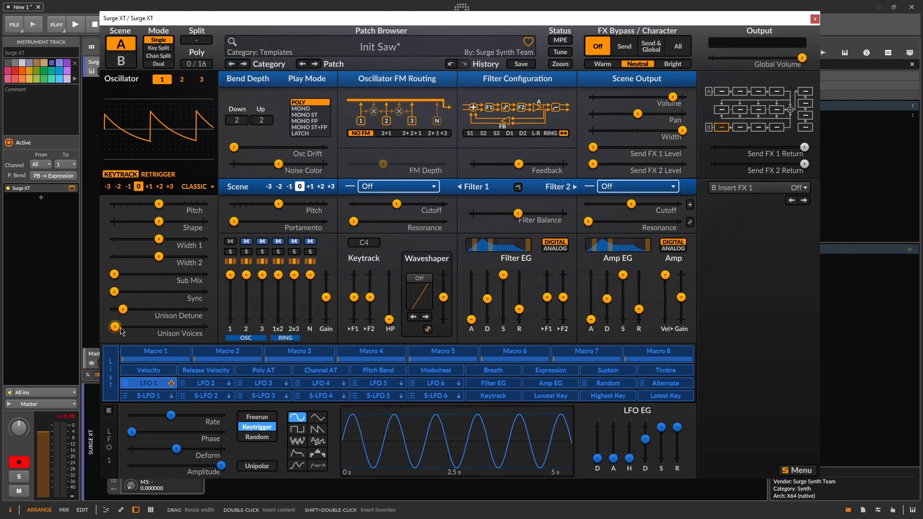
drag(120, 328, 127, 304)
click(467, 137)
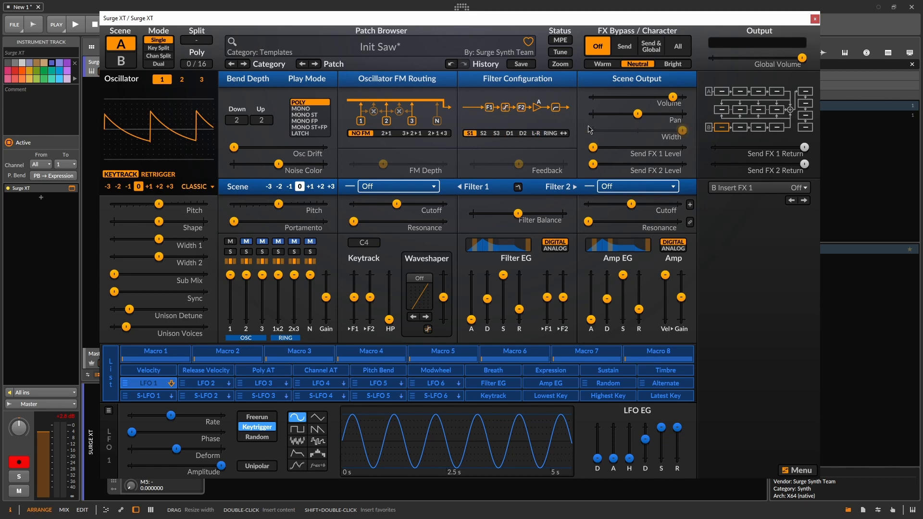
Set Filter 1 to the 12 dB lowpass type and lower its cutoff slightly.
mouse_move(588, 126)
click(413, 187)
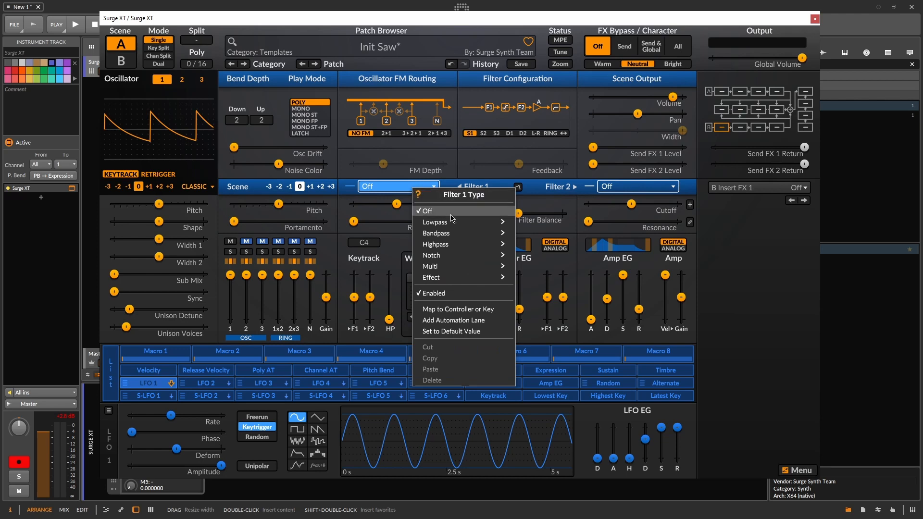
mouse_move(471, 226)
click(535, 222)
drag(396, 204, 394, 204)
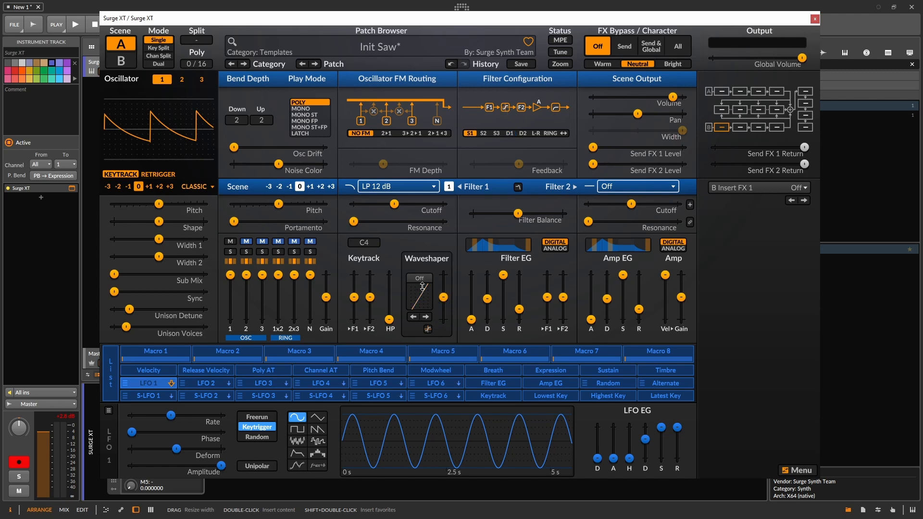
Set the waveshaper type to Harm 3 and raise its drive slightly.
click(426, 318)
drag(443, 297, 444, 286)
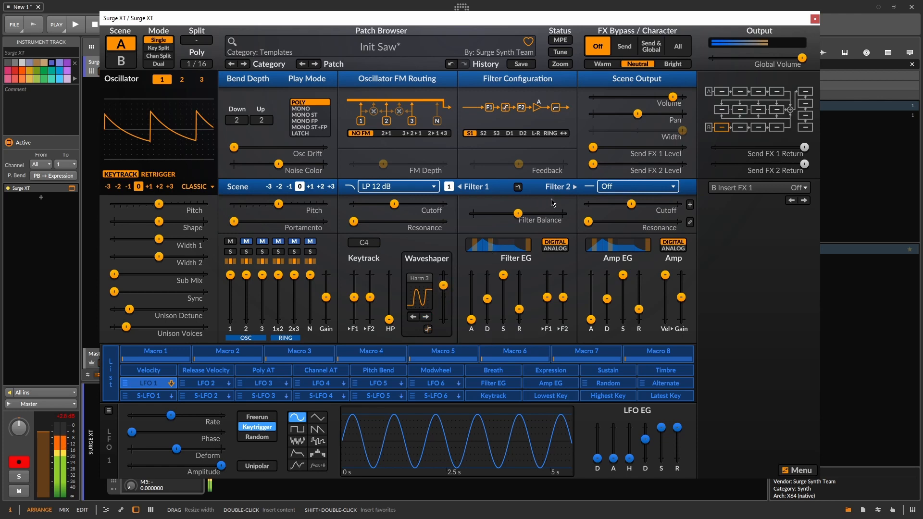
Set Filter 2 to the FX Comb + effect type, lower its cutoff slightly and raise its resonance past the middle.
click(635, 186)
mouse_move(658, 251)
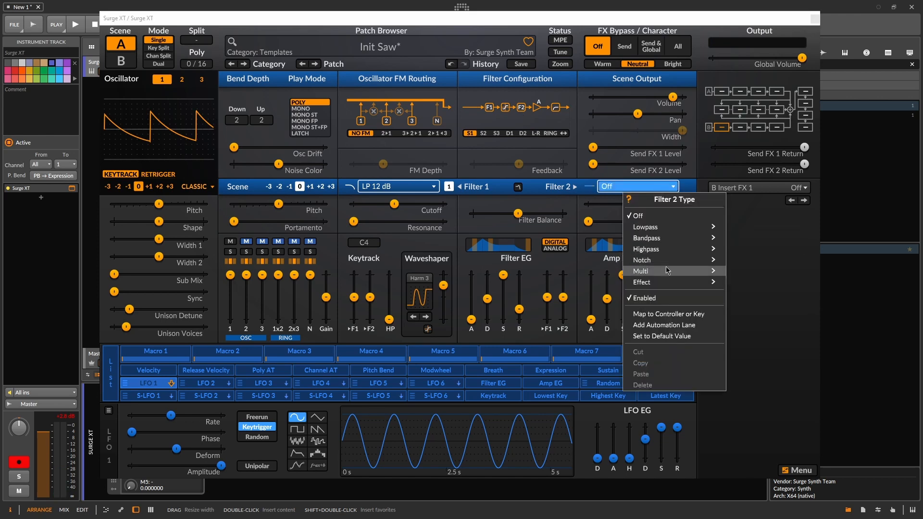
mouse_move(678, 283)
click(767, 262)
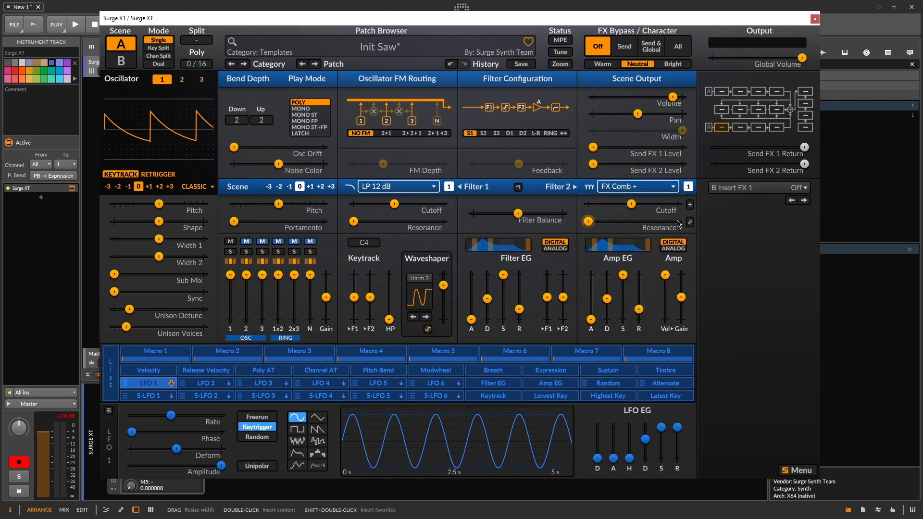
mouse_move(631, 203)
mouse_down()
mouse_move(658, 203)
mouse_move(642, 203)
mouse_up()
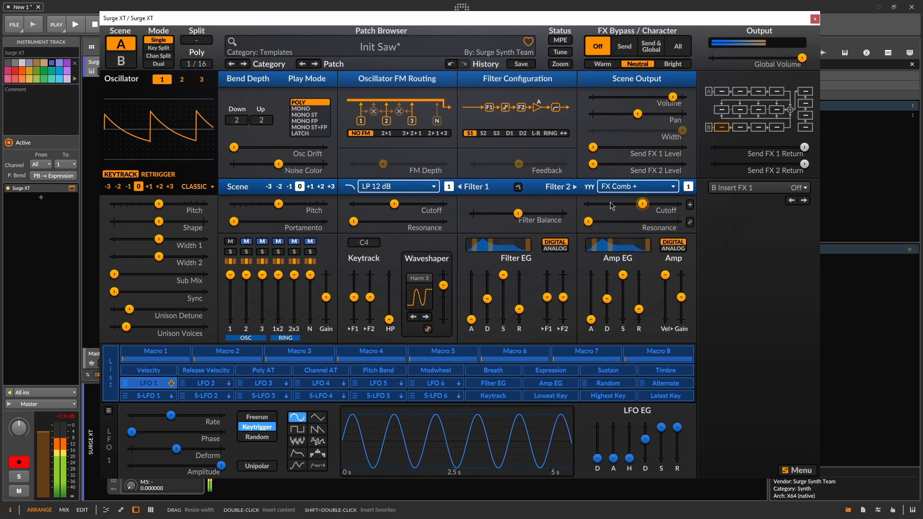
drag(589, 221, 611, 203)
Raise Filter 1's cutoff slightly and set Filter Balance to about 50 % towards Filter 2.
drag(394, 203, 408, 203)
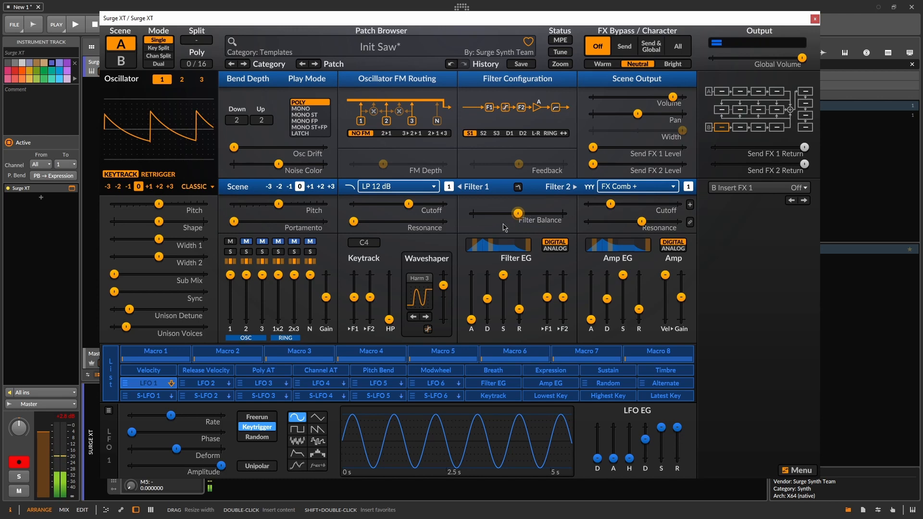
mouse_move(521, 215)
mouse_down()
mouse_move(564, 214)
mouse_move(473, 214)
mouse_move(539, 213)
mouse_up()
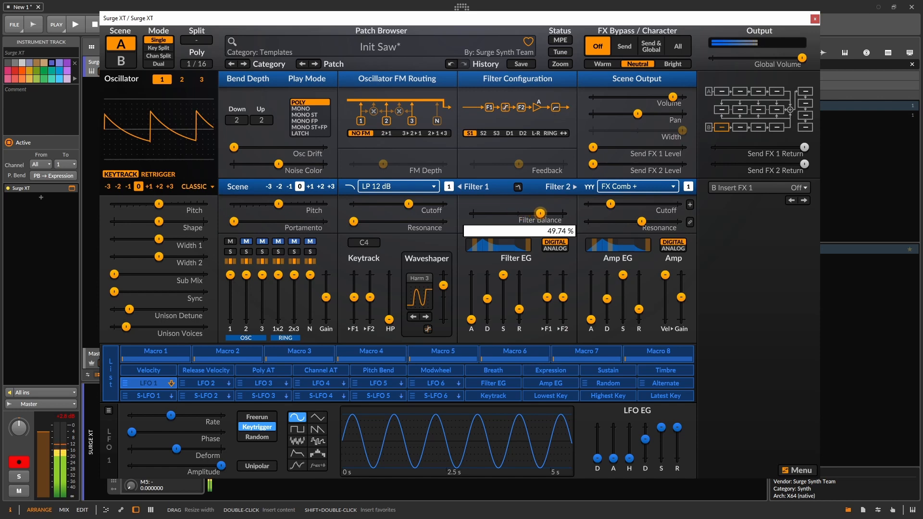
click(539, 212)
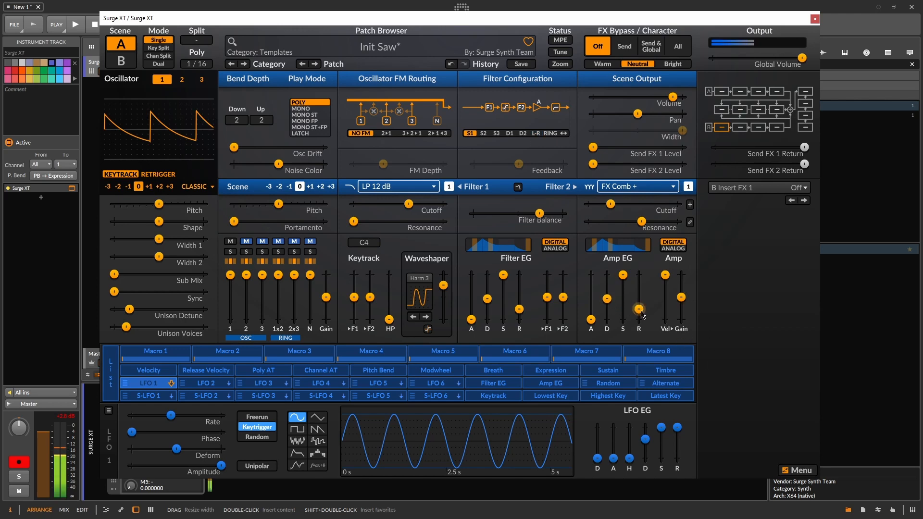
Lengthen the Amp EG's release and attack, and lower its sustain to around the middle.
drag(638, 309, 638, 294)
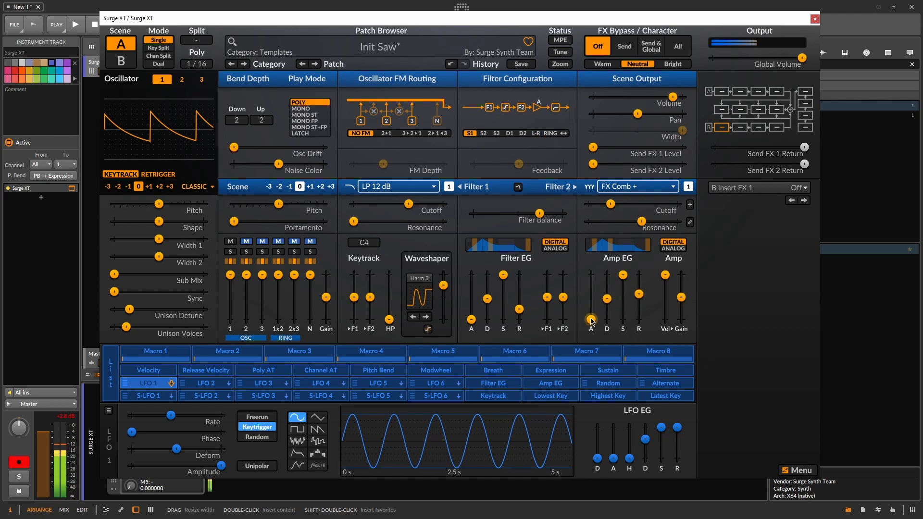
drag(591, 320, 623, 296)
mouse_move(621, 294)
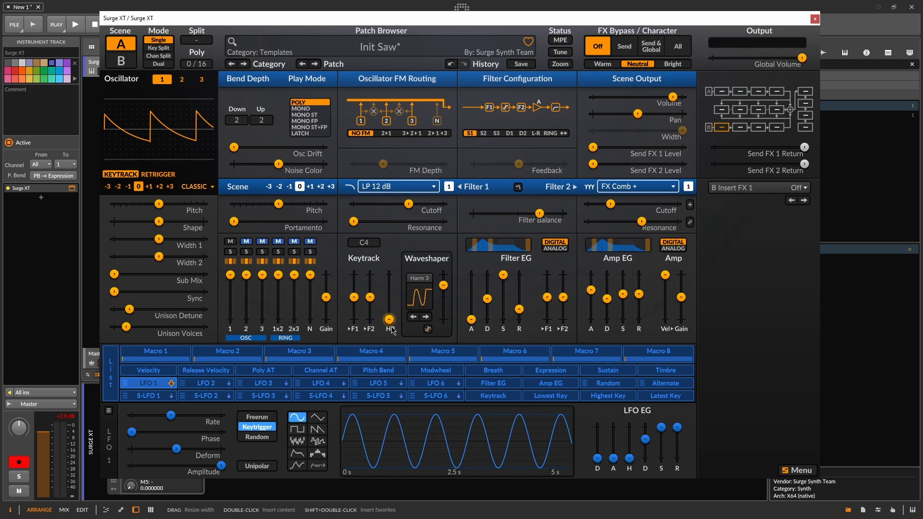
Raise the scene's high-pass (HP) cutoff a little and increase the scene output volume slightly.
drag(392, 330, 390, 311)
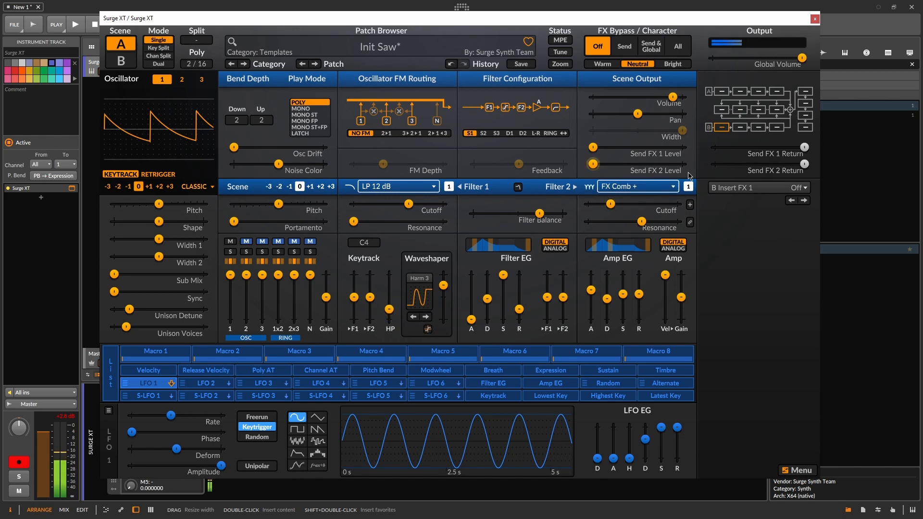
drag(660, 101, 637, 114)
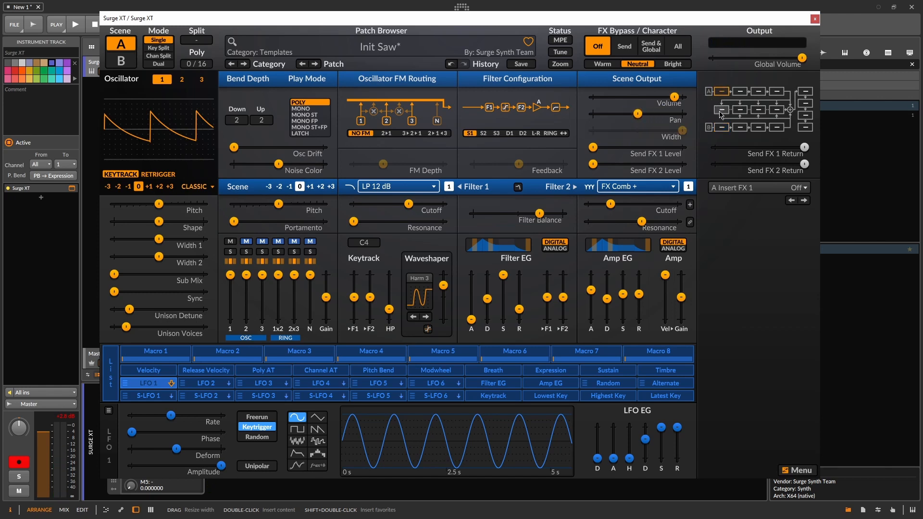
Load the Chorus effect's Fat preset into A Insert FX 1 and adjust its output width.
click(762, 192)
mouse_move(776, 220)
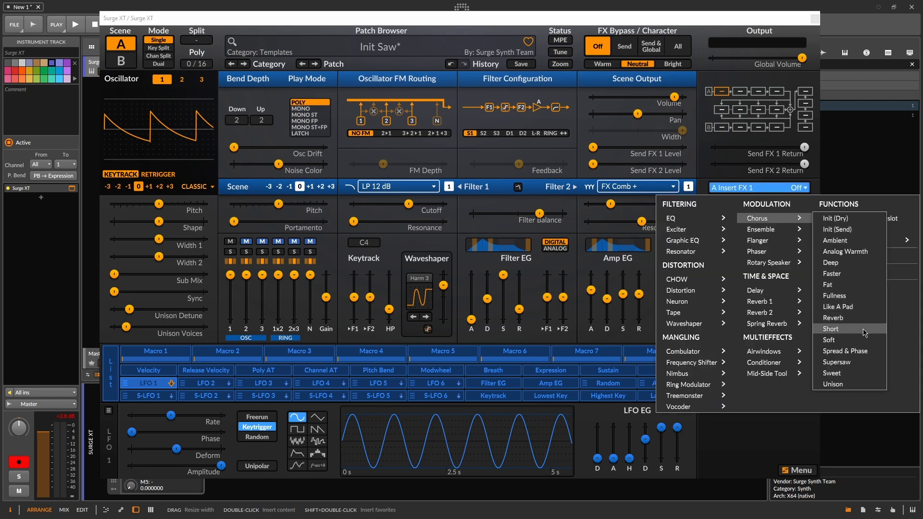
click(840, 286)
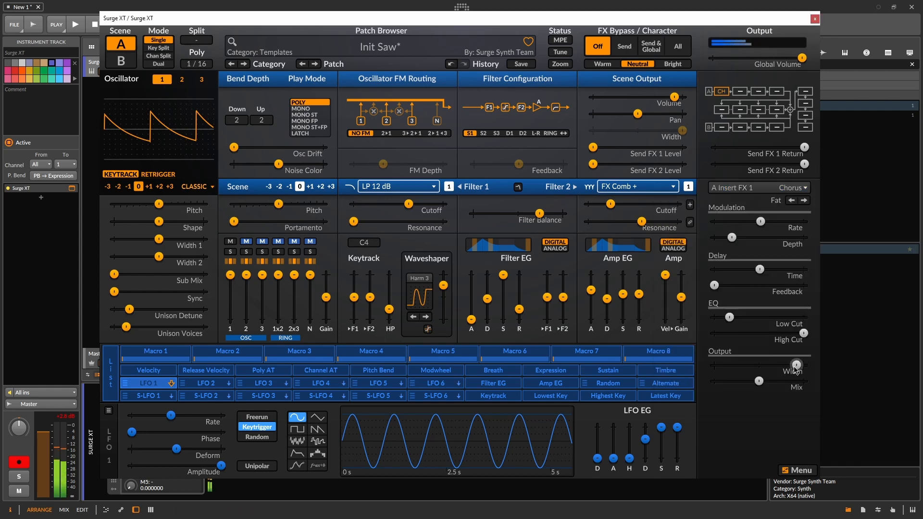
mouse_move(797, 365)
mouse_down()
mouse_move(769, 365)
mouse_move(792, 362)
mouse_up()
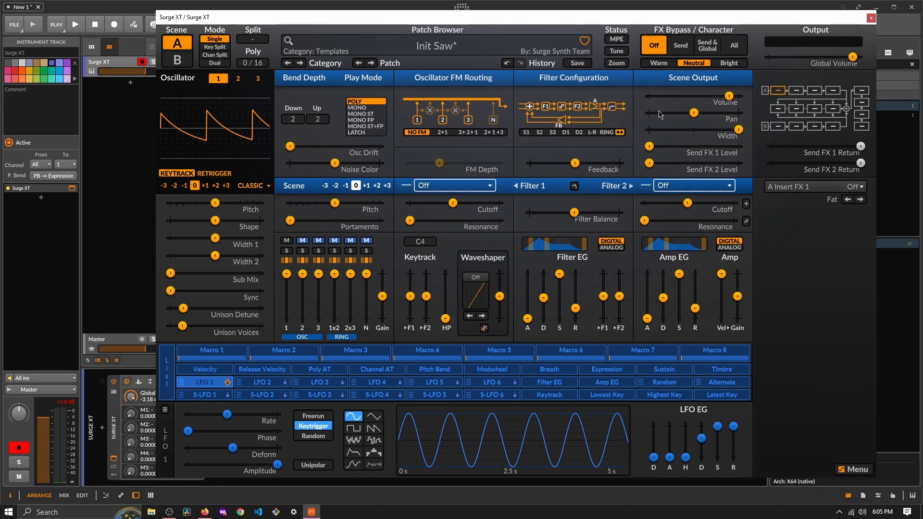
Switch the filter configuration through Serial 1 and Serial 3 to Dual 1, try the Feedback amount and reset it to 0 %.
click(535, 134)
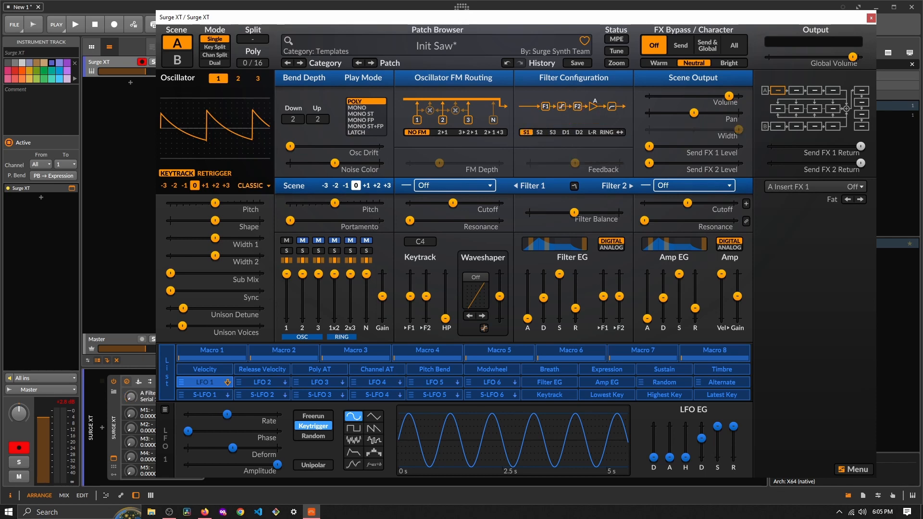
click(552, 133)
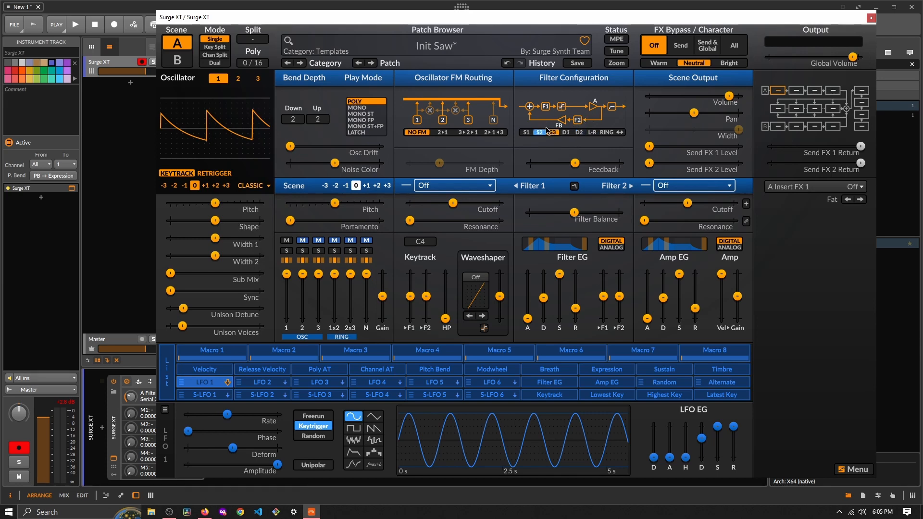
click(571, 133)
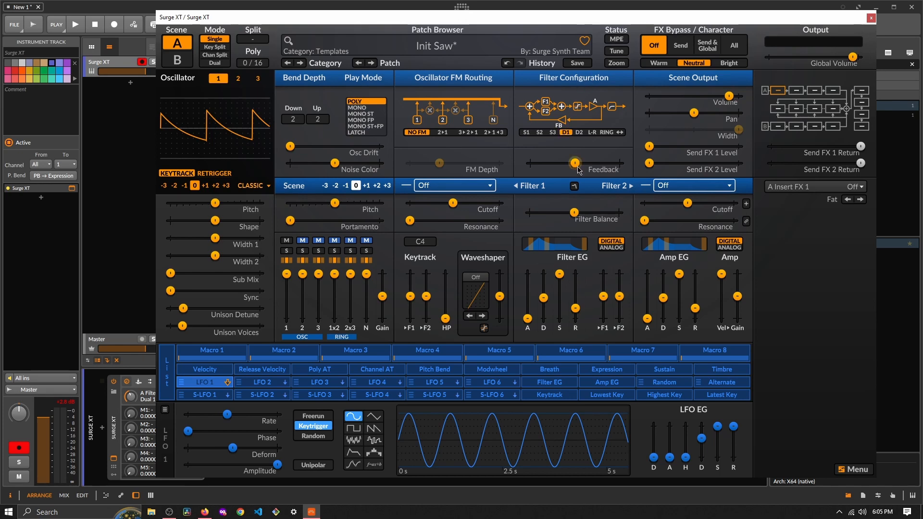
drag(575, 163, 530, 163)
double_click(530, 163)
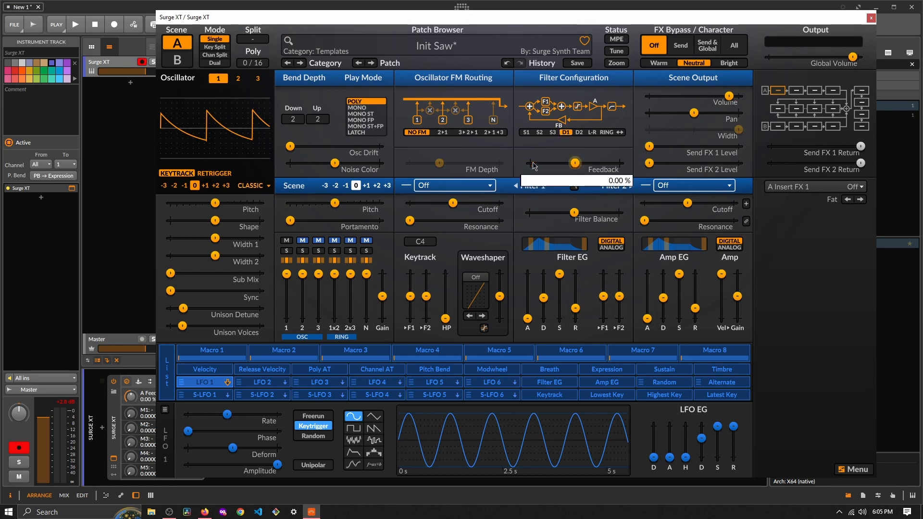
Shift Filter Balance fully to the Filter 1 side and set Filter 1 to the 12 dB lowpass type.
drag(575, 213, 537, 216)
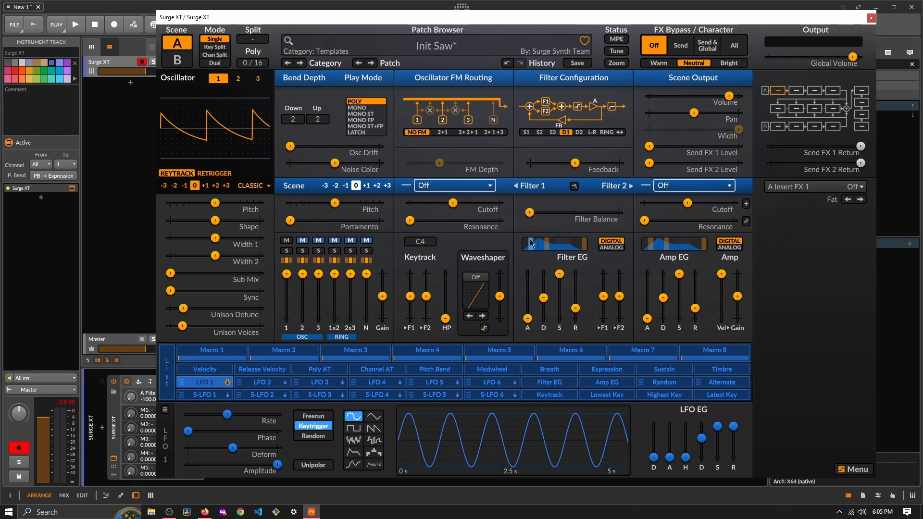
click(483, 186)
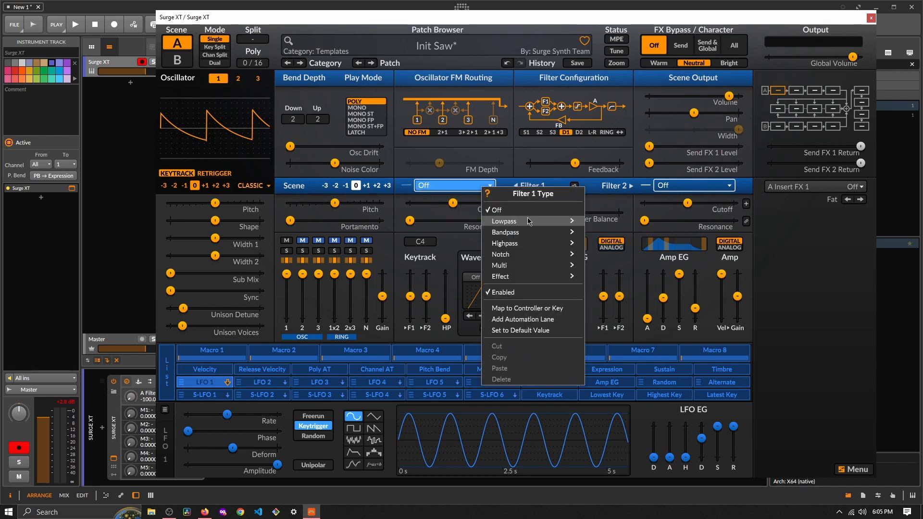
mouse_move(553, 224)
click(603, 226)
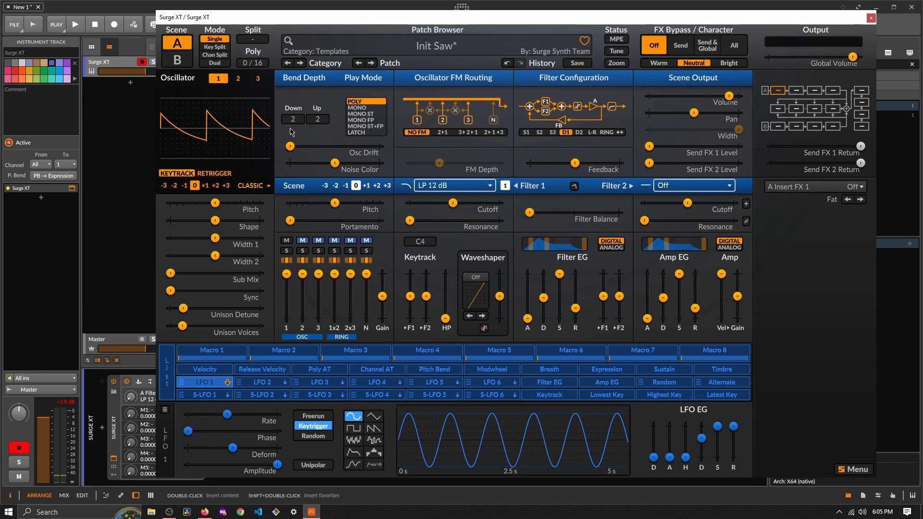
Shift Filter Balance fully to the Filter 2 side and set Filter 2 to FX Comb + with its cutoff and resonance raised.
drag(530, 212, 619, 212)
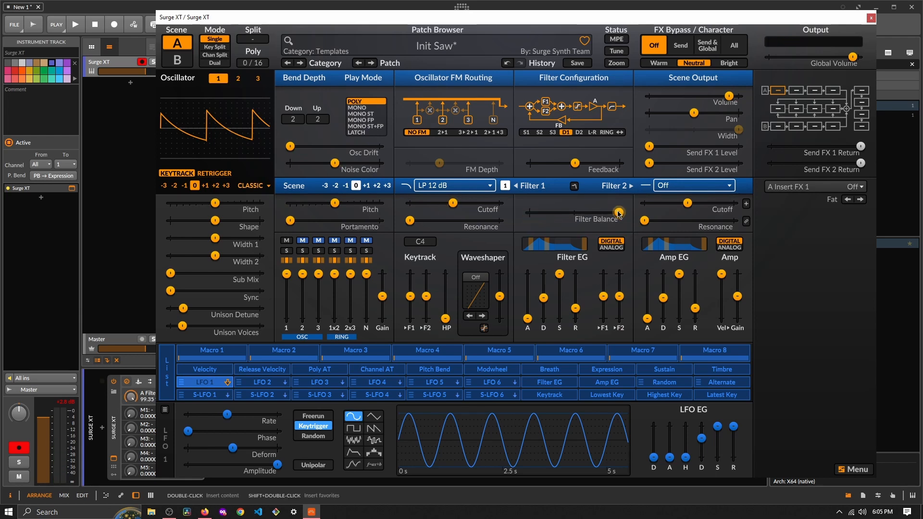
click(683, 186)
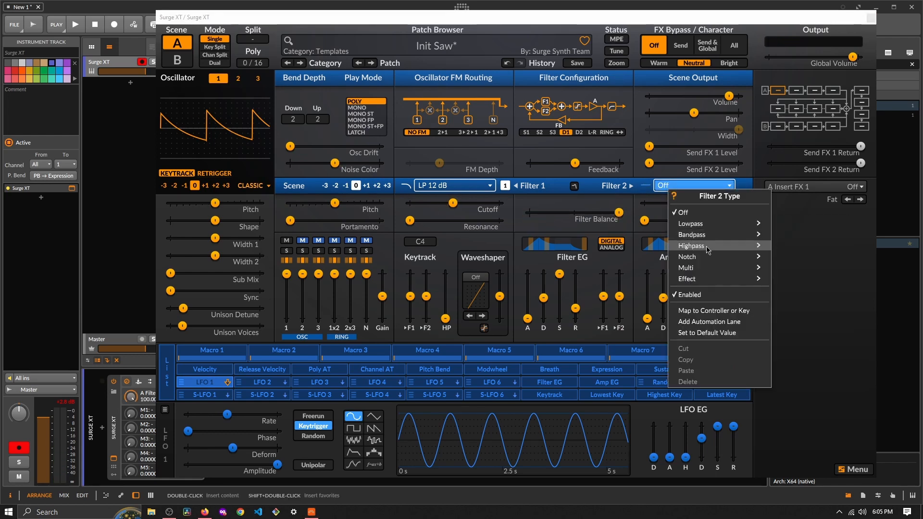
mouse_move(709, 263)
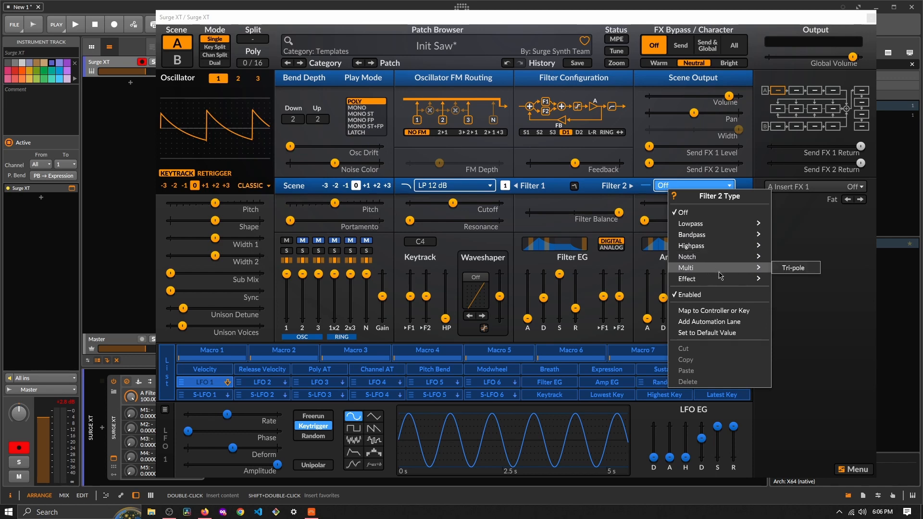
mouse_move(728, 280)
click(794, 256)
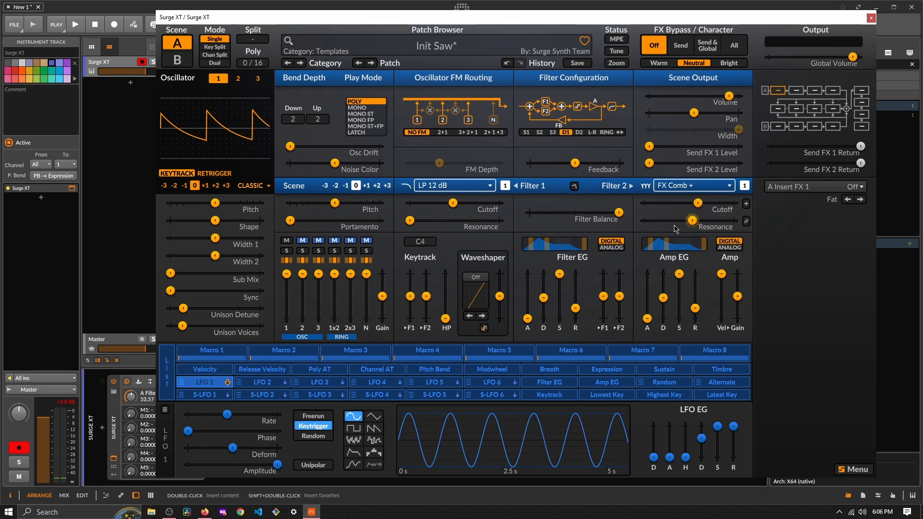
Set the filter configuration to Serial 2, try Filter Balance on both sides of the centre and reset it to 0 %.
drag(620, 213, 581, 212)
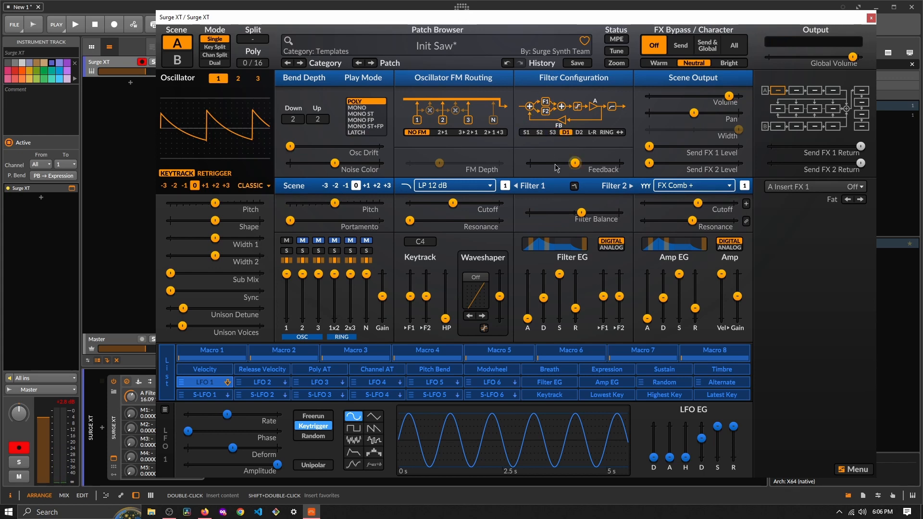
click(540, 133)
drag(581, 212, 561, 213)
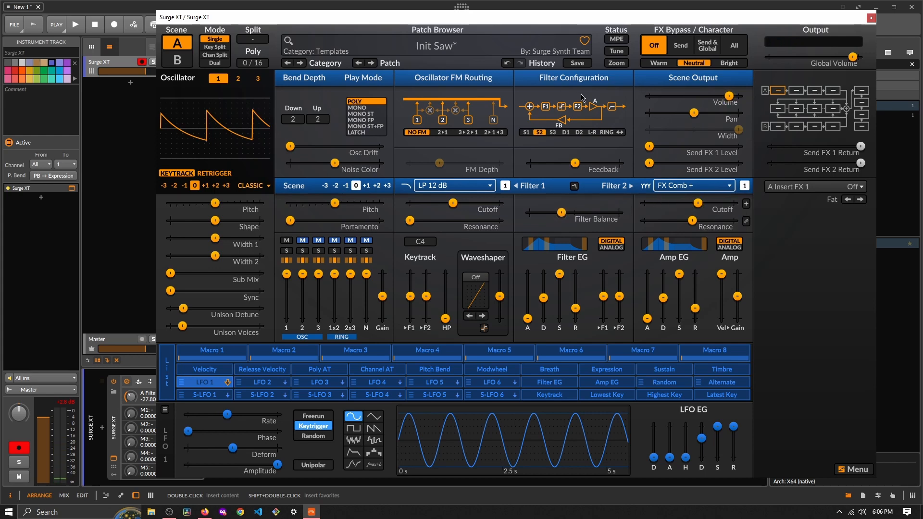
double_click(561, 213)
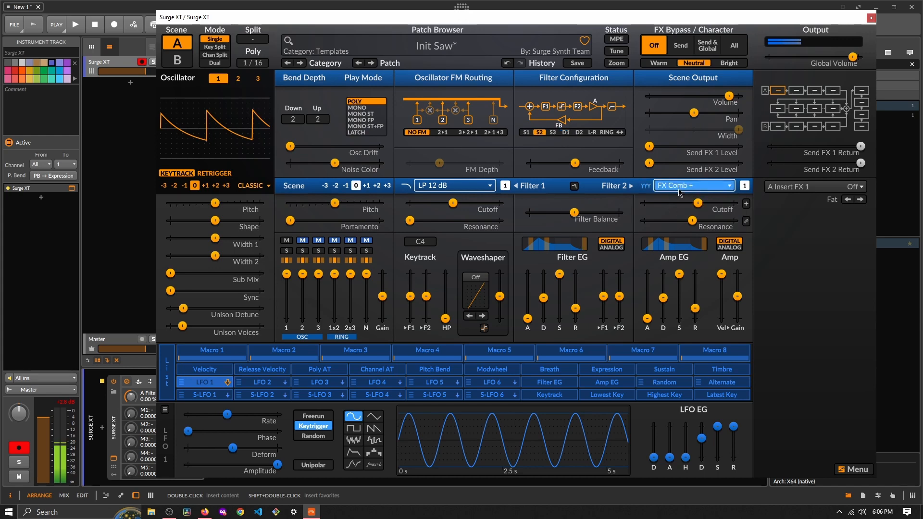
Switch the filter configuration to Dual 1 and on to Stereo (L-R).
click(567, 133)
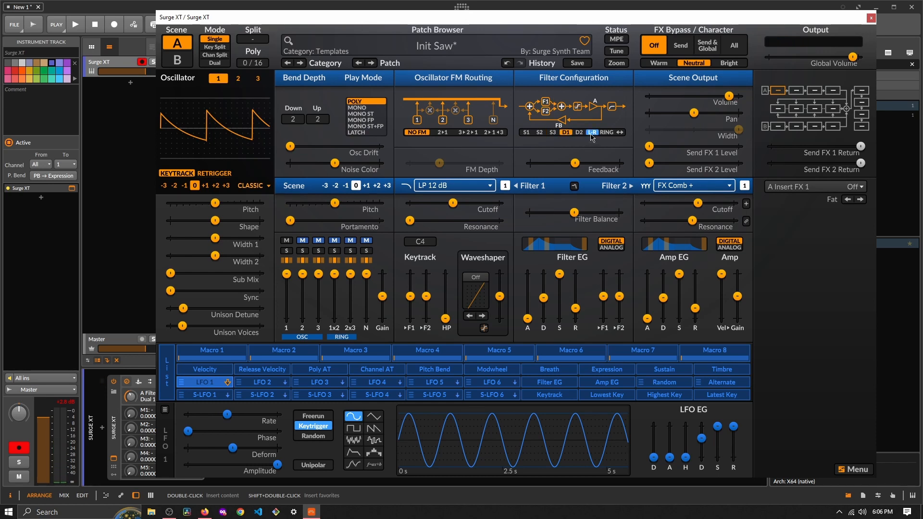
click(592, 133)
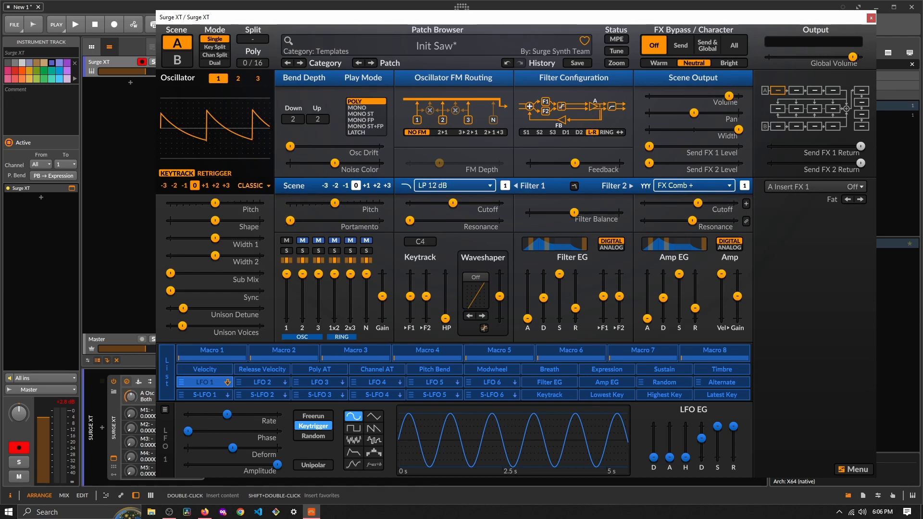
Try routing oscillator 1 to Filter 2 only, and set its mixer routing to Filter 1 only.
click(289, 260)
drag(360, 16, 386, 15)
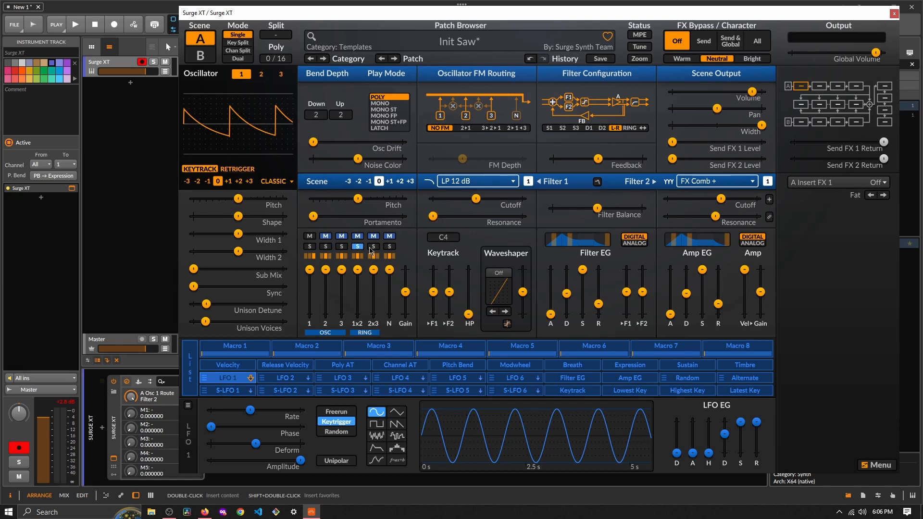
click(311, 256)
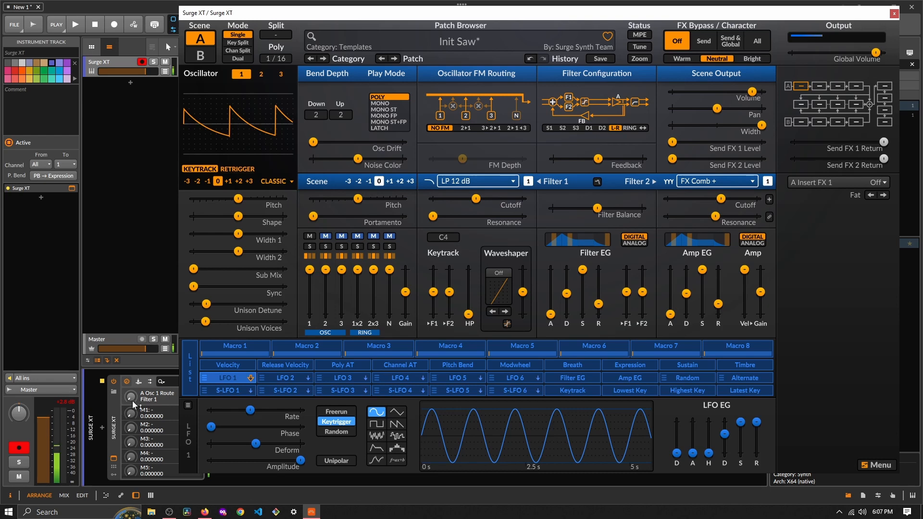
Unmute oscillator 2, raise its Sync and Unison Detune, and set its Unison Voices to 3.
click(330, 239)
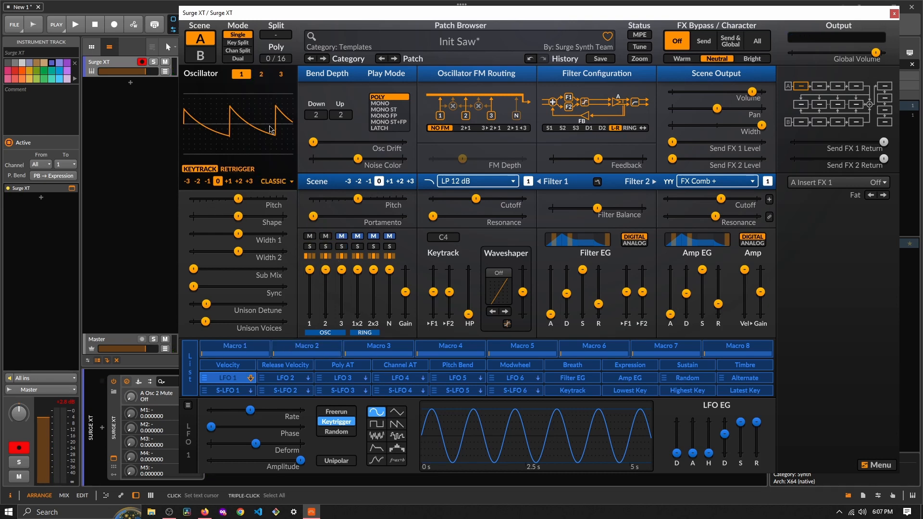
click(266, 74)
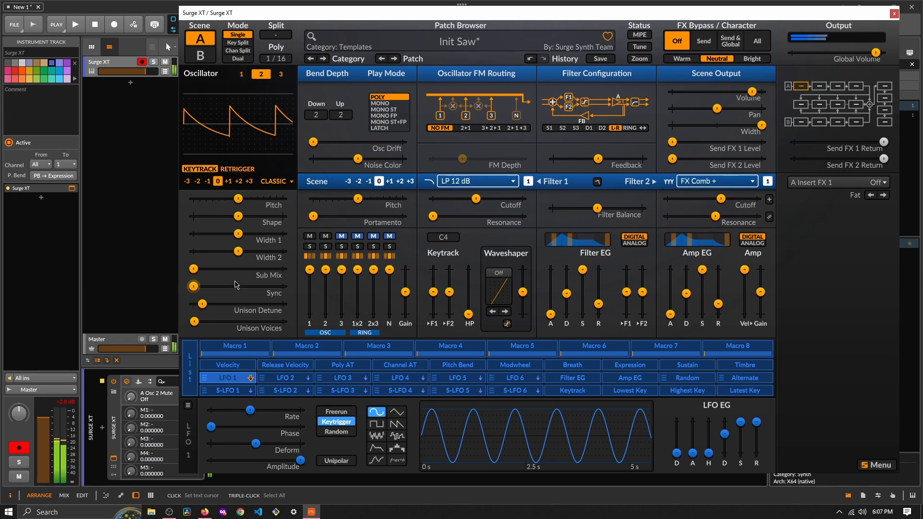
drag(194, 287, 207, 325)
mouse_move(195, 327)
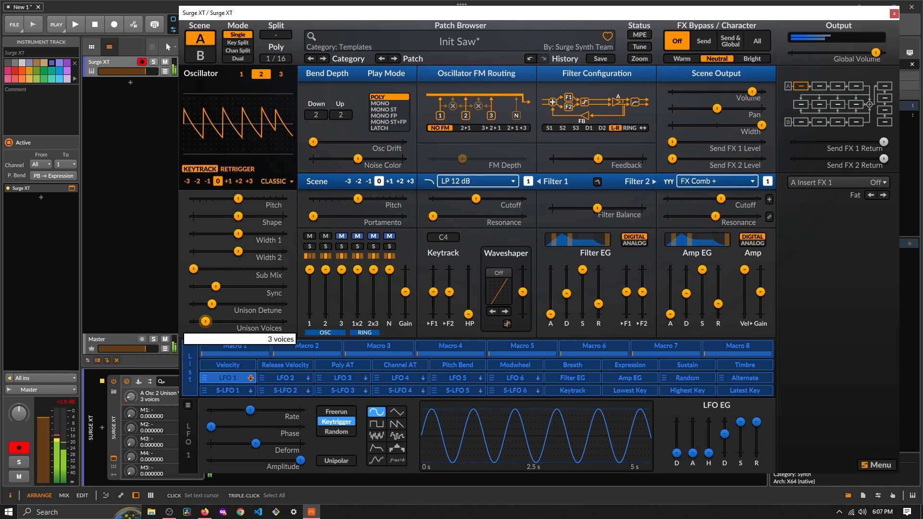
Set oscillator 2's Sub Mix to 22.43 %, Pitch to -0.34 semitones and Width 1 to 56.13 %.
drag(194, 269, 213, 269)
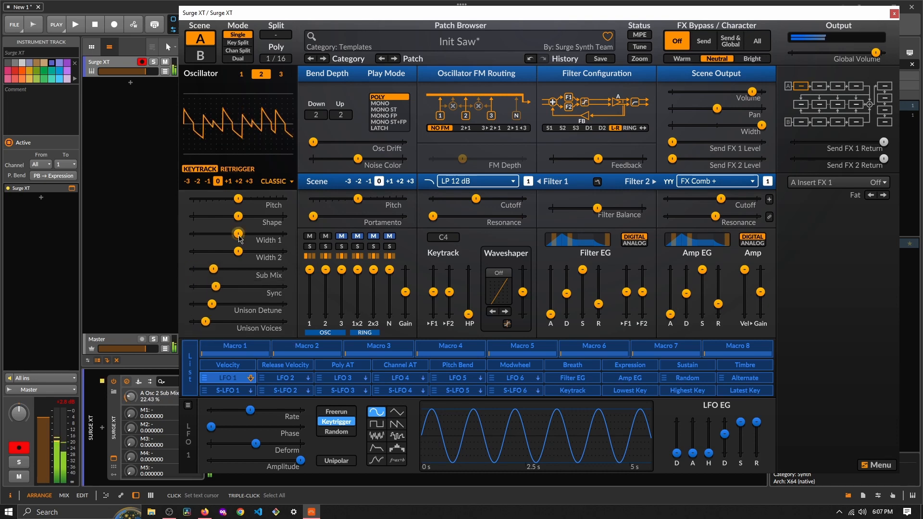
drag(238, 199, 236, 199)
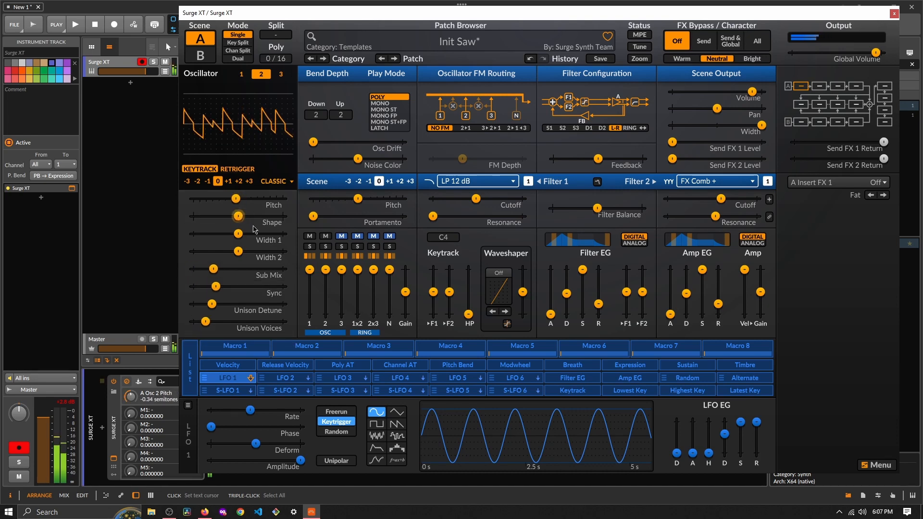
drag(238, 234, 243, 233)
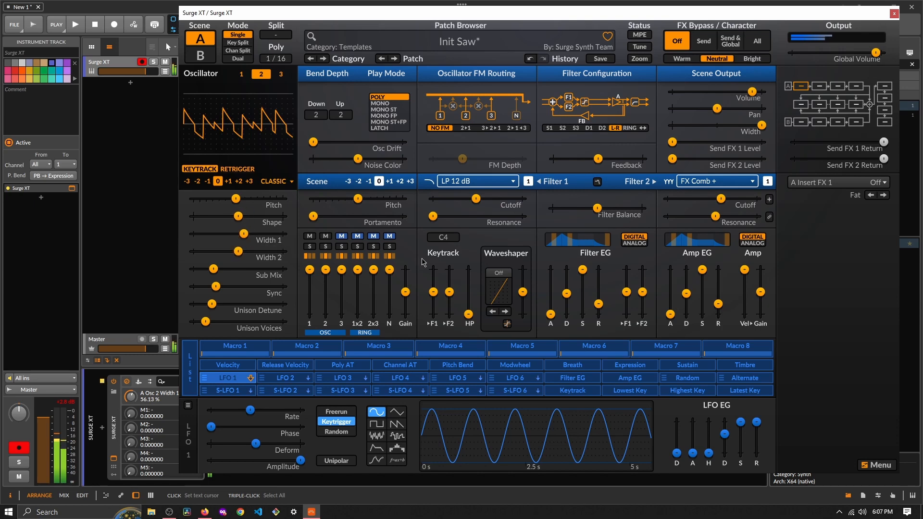
Route oscillator 2 to Filter 2 only, and make Filter 2 an LP Legacy Ladder with raised Resonance and a 752.62 Hz Cutoff.
click(326, 256)
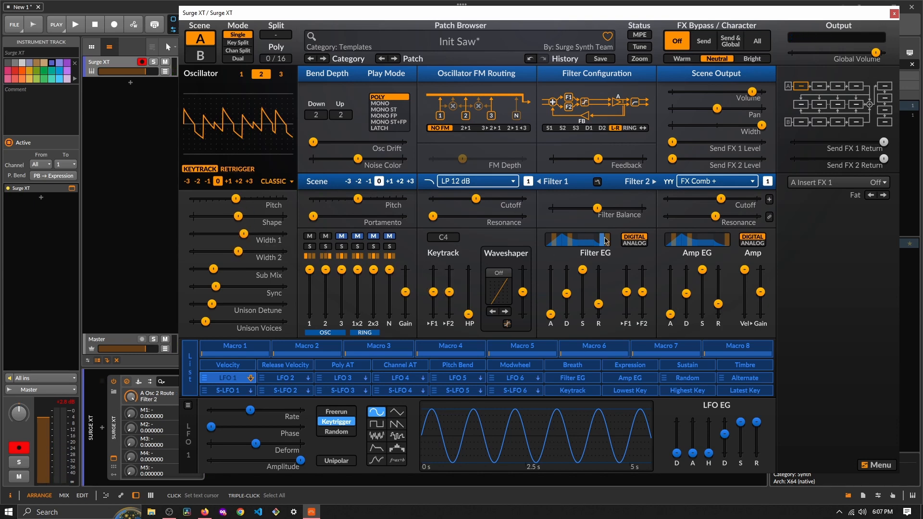
click(709, 183)
mouse_move(719, 220)
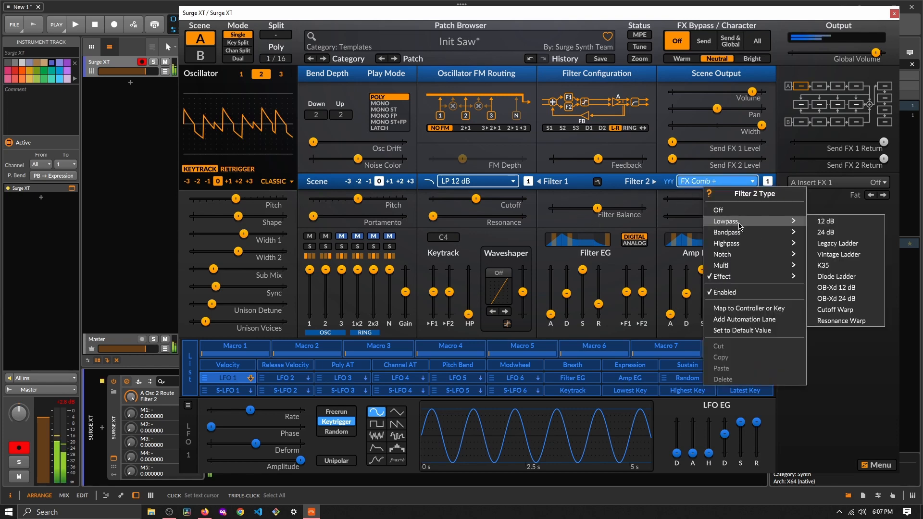
click(829, 242)
drag(717, 217, 714, 199)
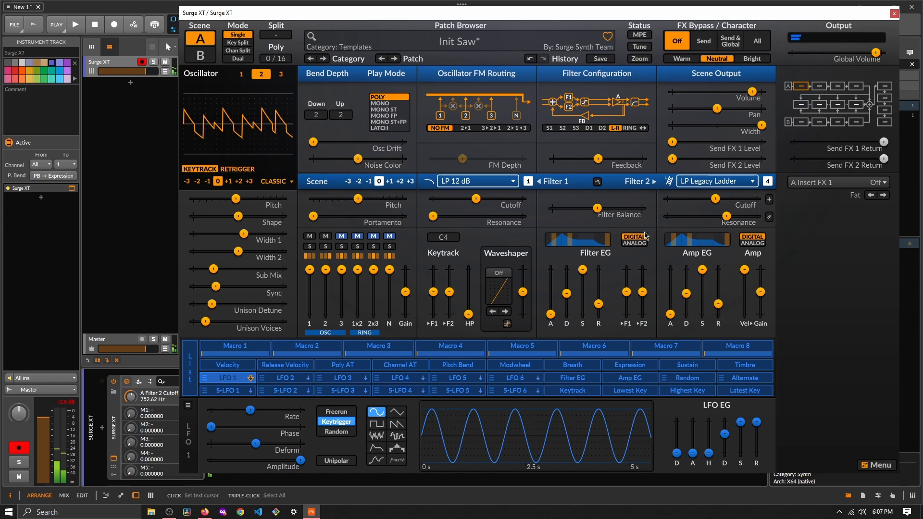
Narrow the scene output Width to 38.68 %.
mouse_move(709, 133)
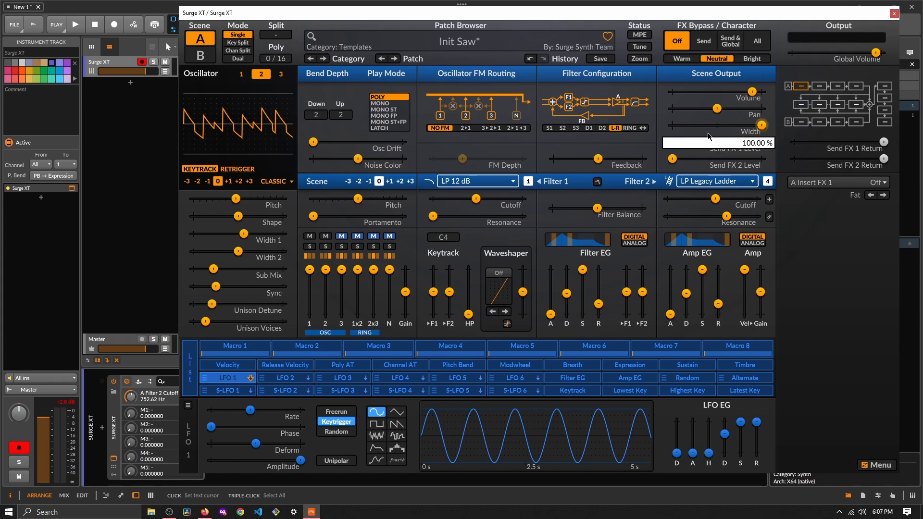
mouse_move(700, 157)
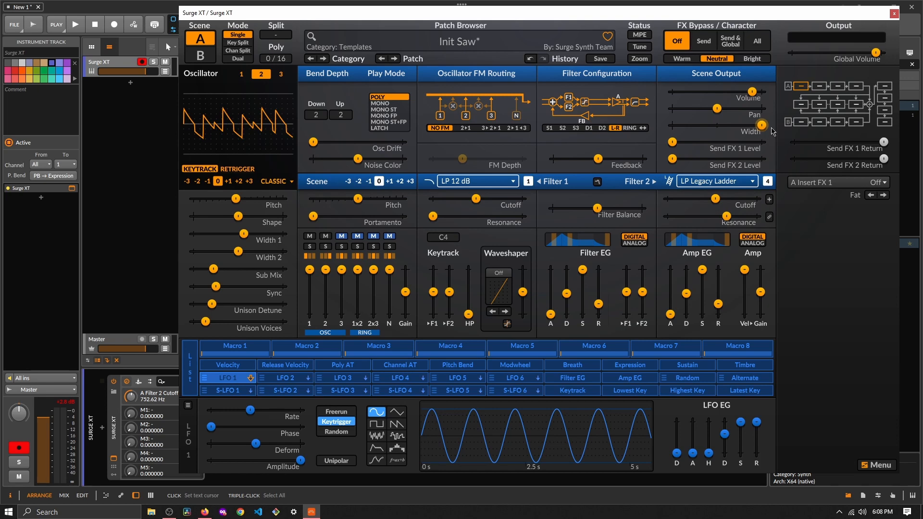
drag(765, 129, 734, 124)
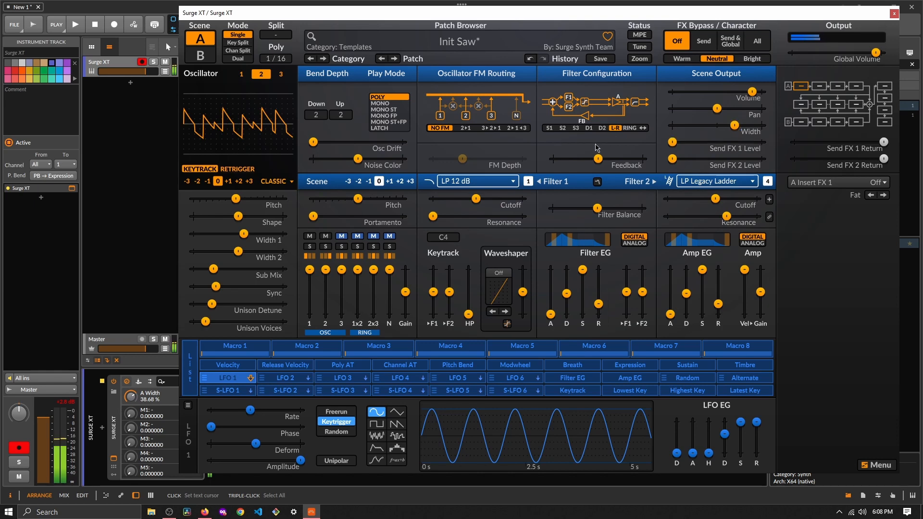
Set the filter Feedback to 42.60 %, then try a higher Filter Balance and reset it.
drag(598, 159, 617, 158)
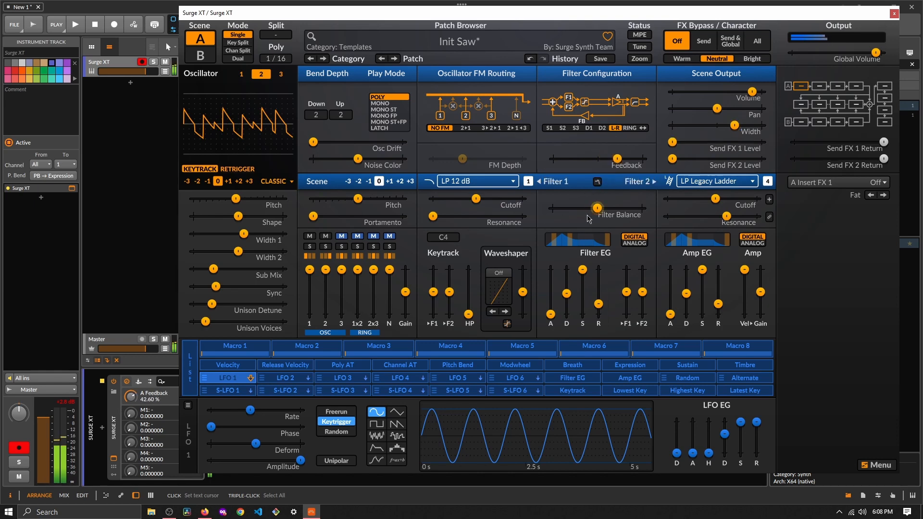
mouse_move(597, 207)
mouse_down()
mouse_move(572, 207)
mouse_move(627, 208)
mouse_move(610, 206)
mouse_up()
double_click(609, 207)
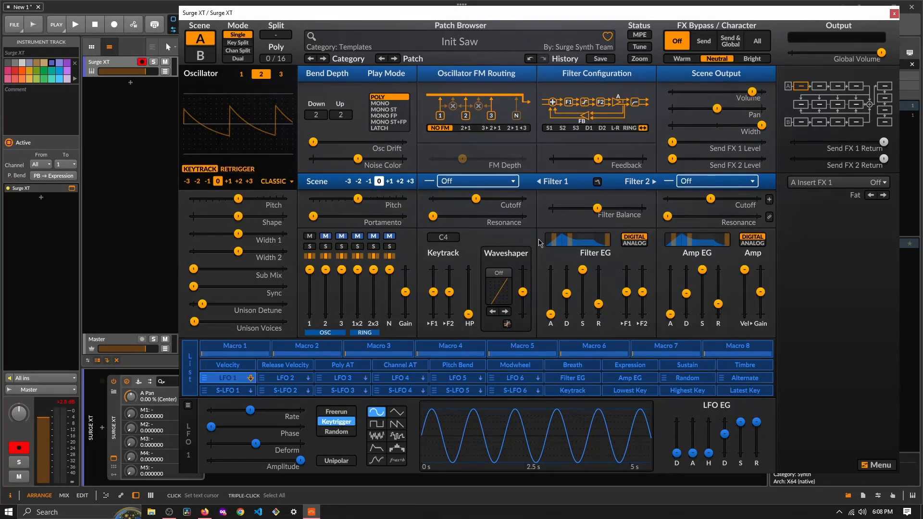
Set Filter 1 to LP Legacy Ladder with the 6 dB slope and open the Filter Analysis display.
click(503, 181)
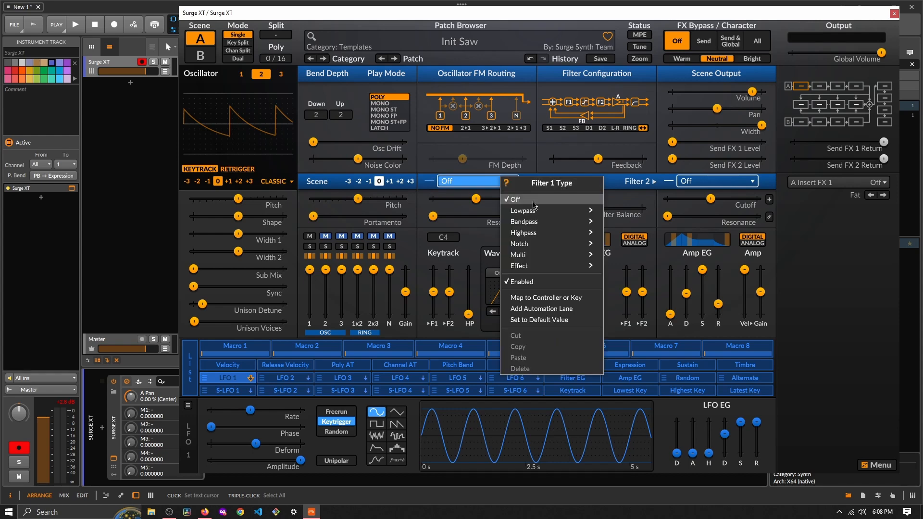
mouse_move(551, 212)
click(657, 235)
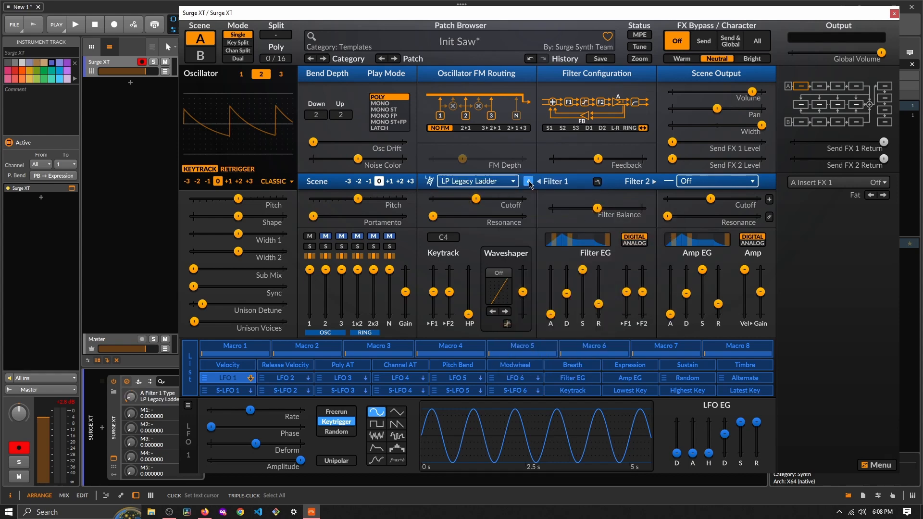
click(528, 182)
click(597, 182)
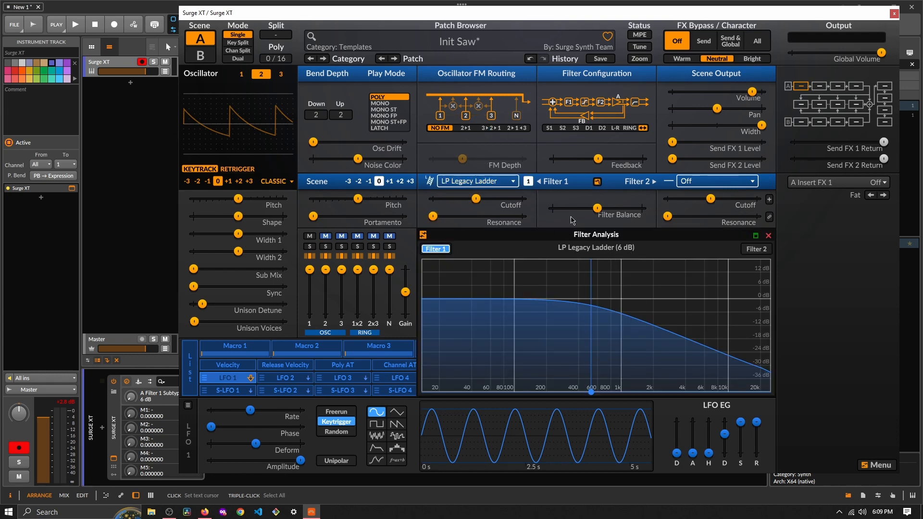
Step the Filter 1 slope up through 12 dB to 24 dB.
click(529, 181)
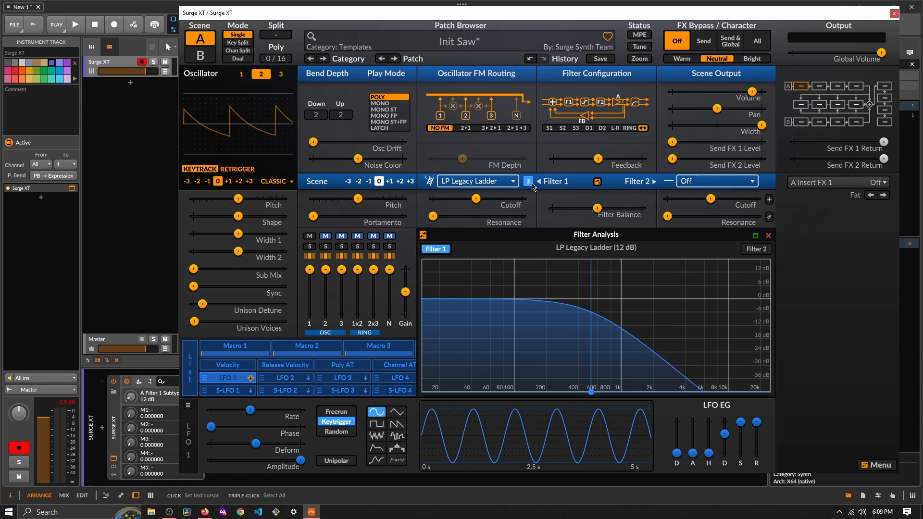
click(529, 183)
click(529, 183)
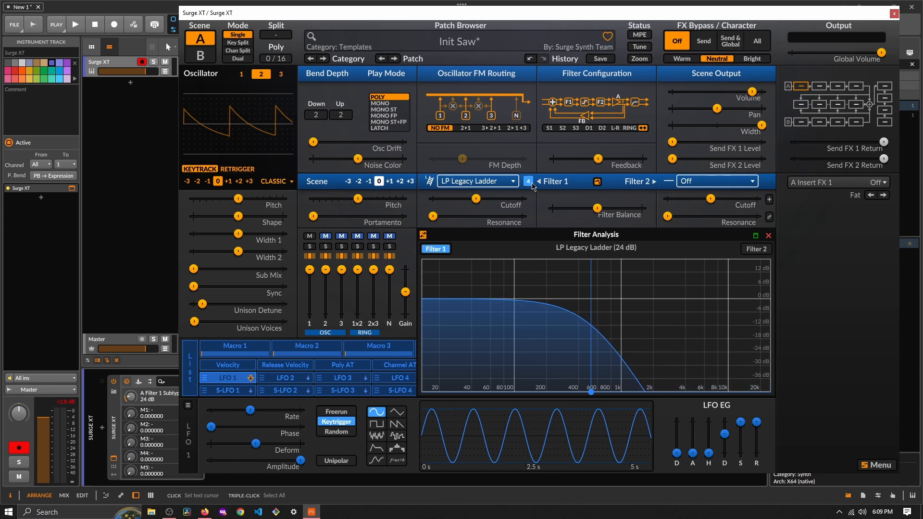
Change Filter 1 to LP K35 and raise its subtype through Mild to Moderate Saturation.
click(502, 186)
mouse_move(541, 220)
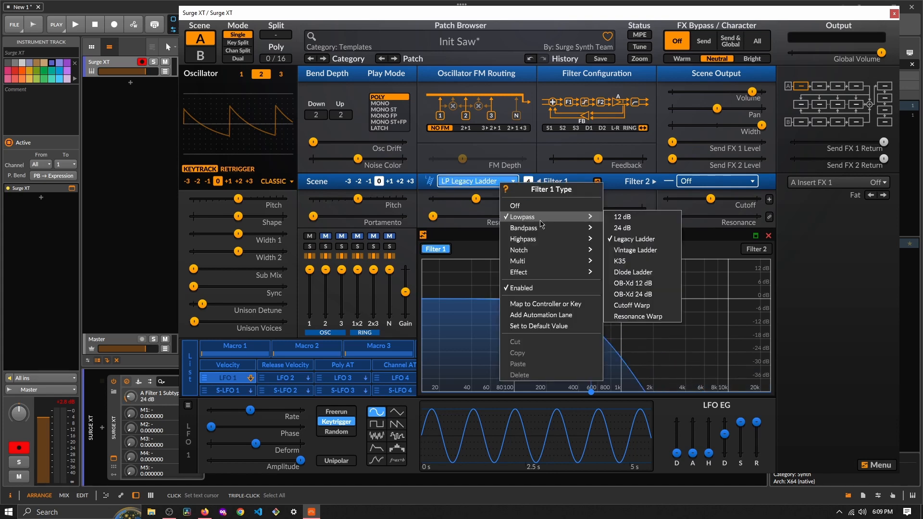
click(630, 264)
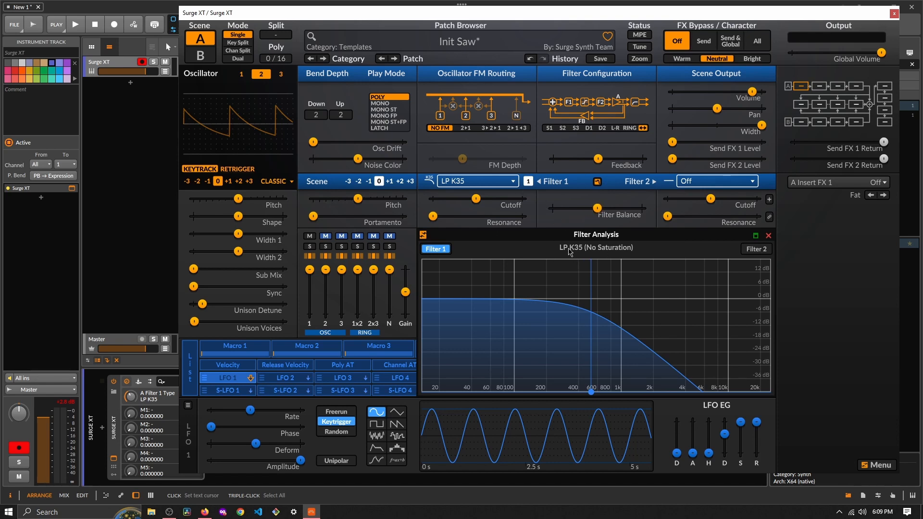
click(527, 182)
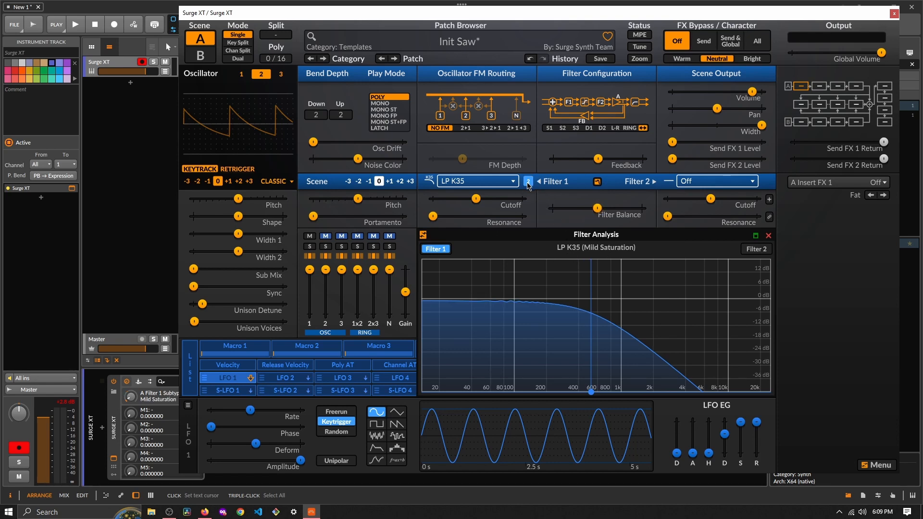
click(528, 183)
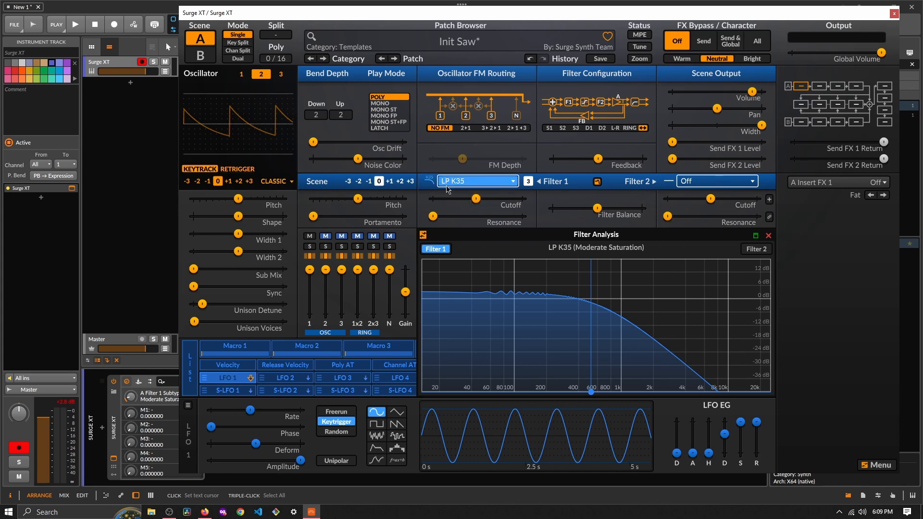
Change Filter 1 to LP OB-Xd 12 dB and set its subtype to Pushed.
click(510, 184)
mouse_move(554, 213)
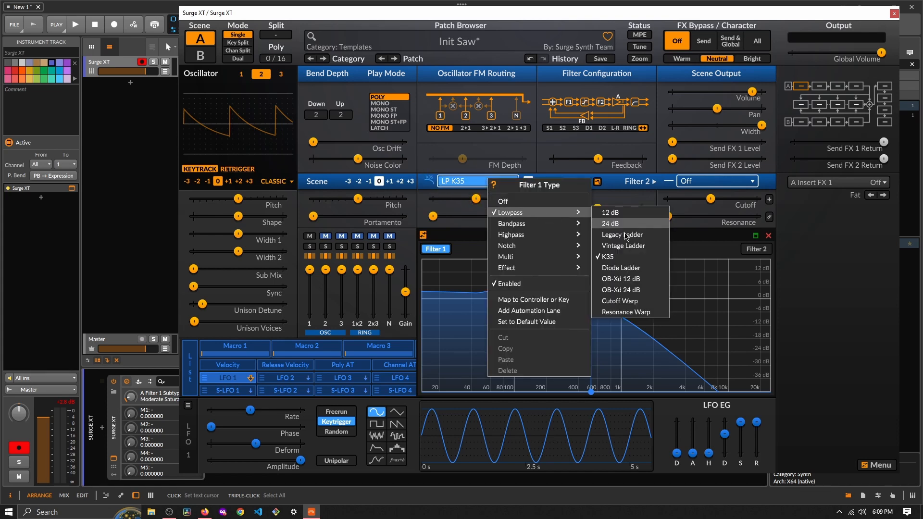
click(624, 279)
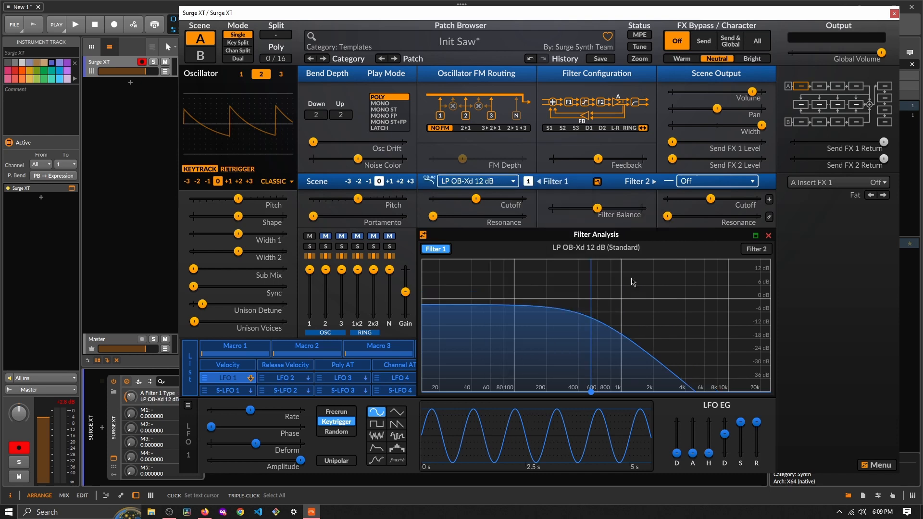
click(528, 181)
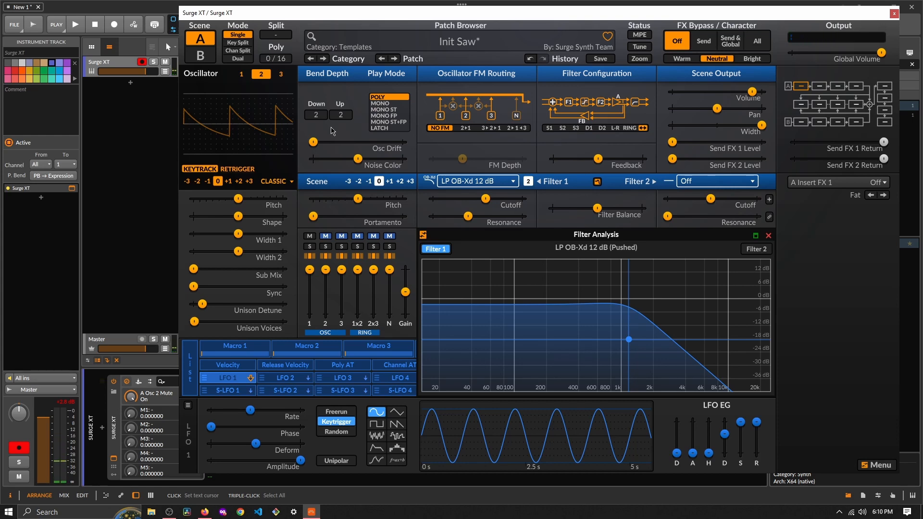
Try the pitch bend depth settings, leaving Up at 2 semitones, and raise the polyphony limit to 21.
click(318, 114)
drag(341, 114, 341, 110)
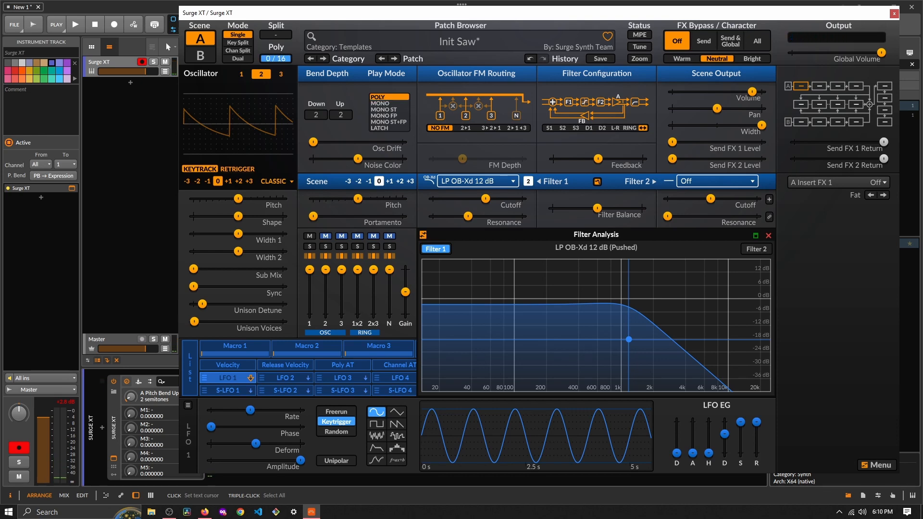
drag(286, 58, 286, 43)
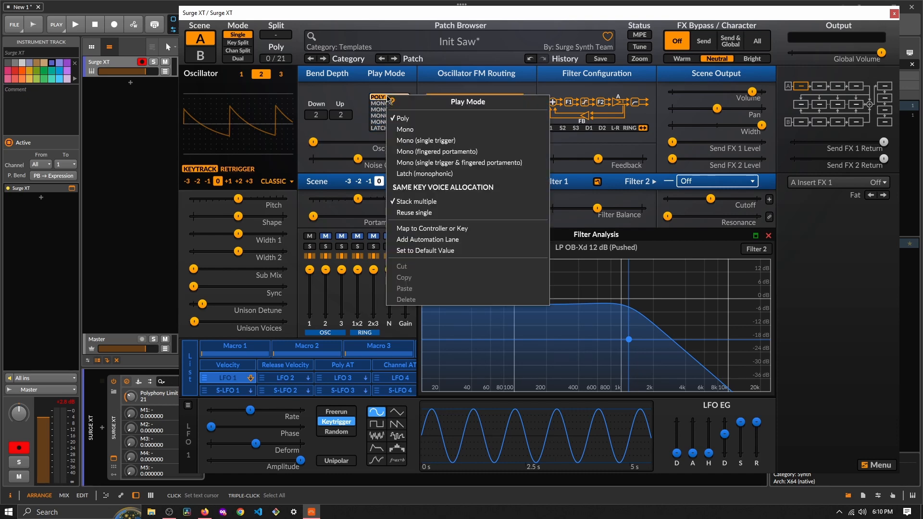
Review the play mode options, try Mono and Mono ST, and return to Poly.
right_click(387, 97)
click(364, 102)
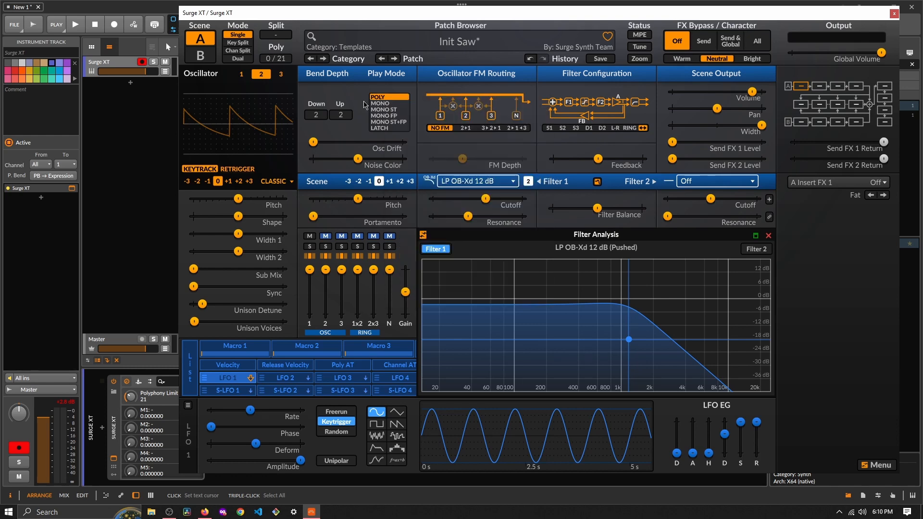
click(390, 104)
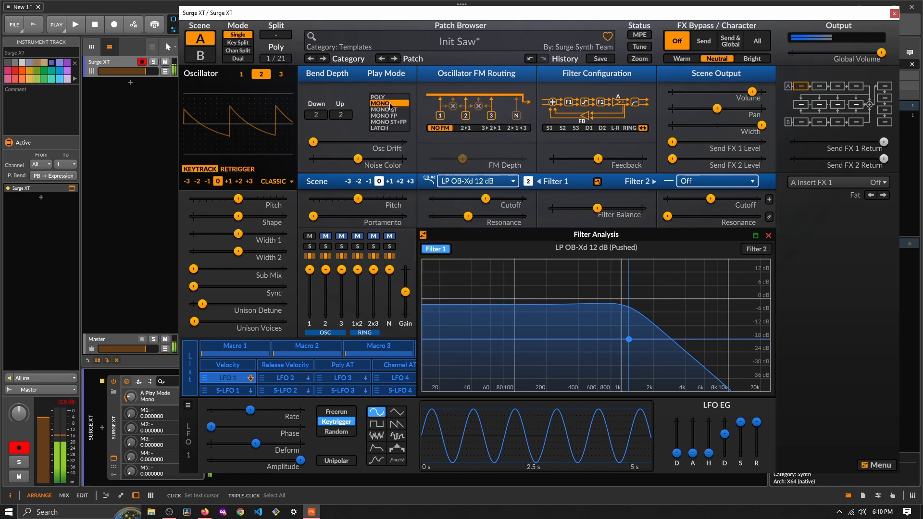
click(391, 110)
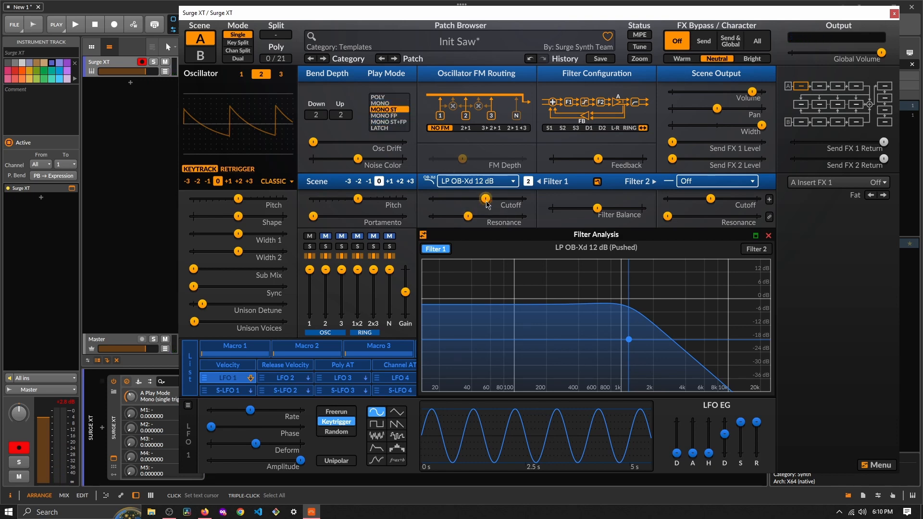
click(387, 98)
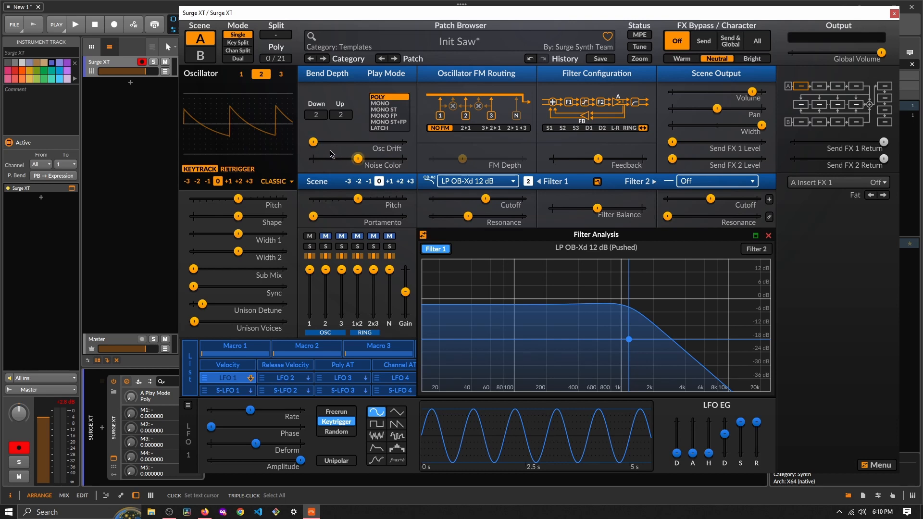
Unmute oscillator 2, try Osc Drift and return it to 0 %.
click(326, 236)
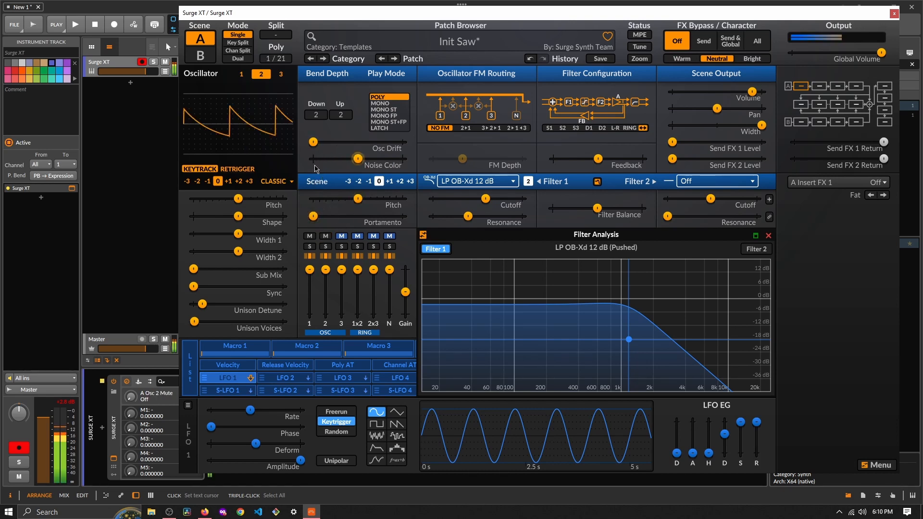
mouse_move(314, 142)
mouse_down()
mouse_move(364, 142)
mouse_move(313, 142)
mouse_up()
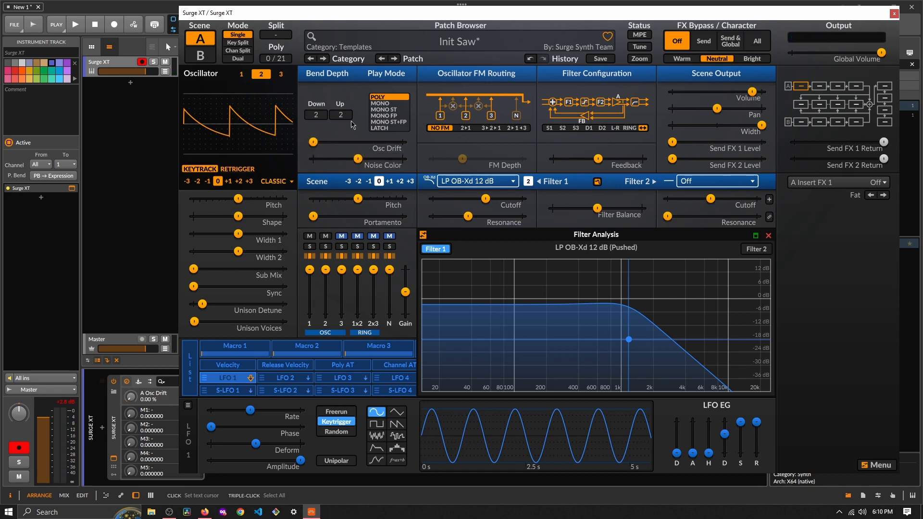
Unmute the noise generator, lower its level to -2.92 dB and raise Noise Color slightly.
click(389, 236)
drag(389, 269, 390, 275)
mouse_move(357, 158)
mouse_down()
mouse_move(322, 159)
mouse_move(378, 159)
mouse_move(367, 158)
mouse_up()
drag(389, 275, 389, 276)
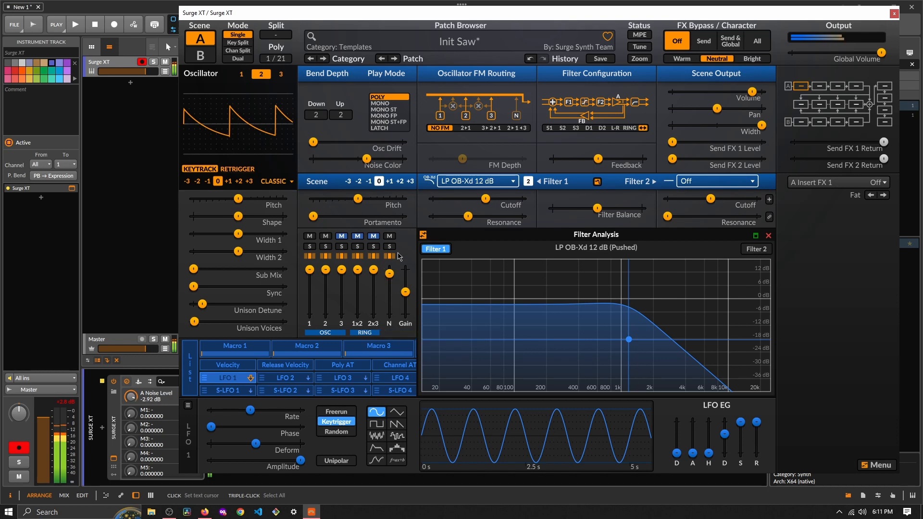
Try the scene octave at +1 and return it to 0, then try a small scene Pitch increase.
click(390, 183)
click(379, 182)
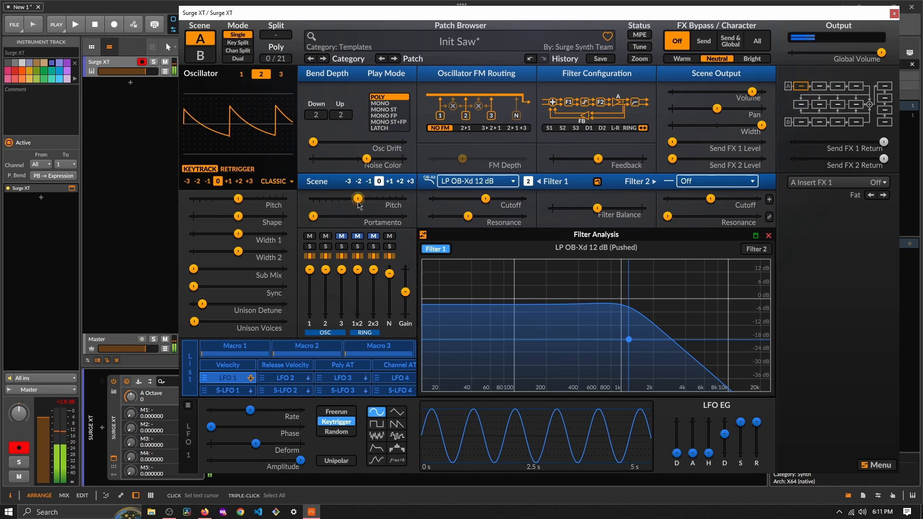
drag(358, 205, 361, 198)
Set the scene Portamento to 0.096 s and the play mode to Mono.
drag(360, 198, 372, 221)
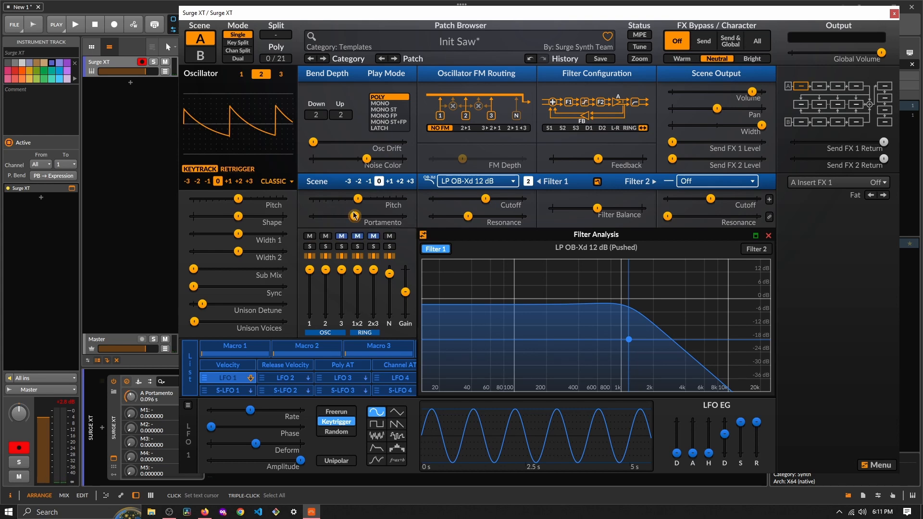
click(396, 104)
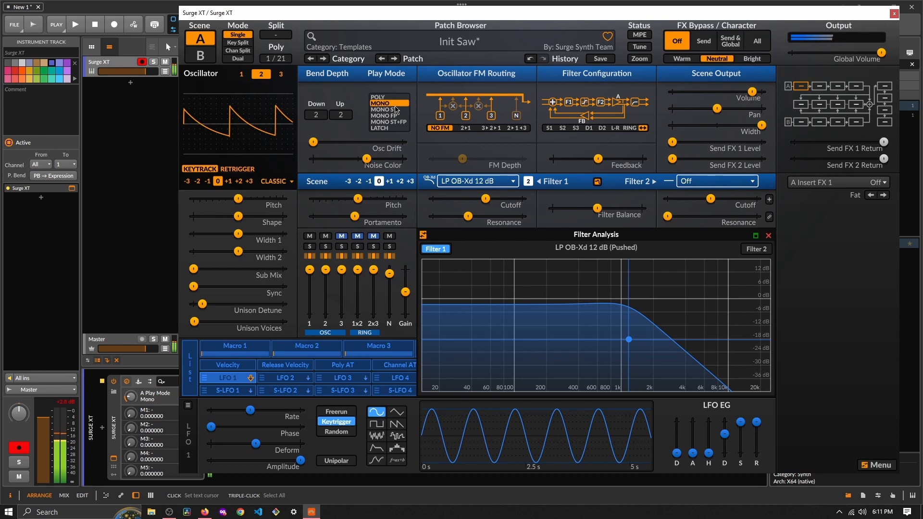
Try the scene Portamento at 0.775 s and return it to 0 s.
drag(354, 216, 381, 215)
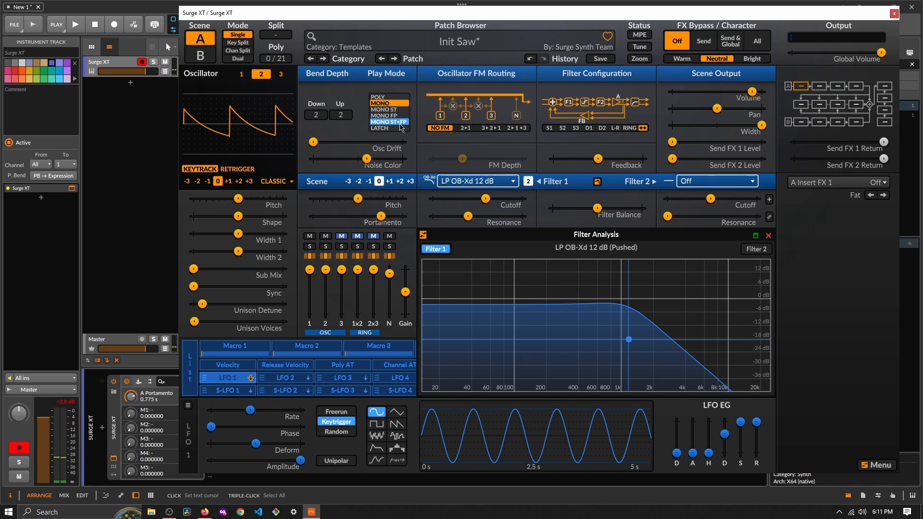
double_click(382, 215)
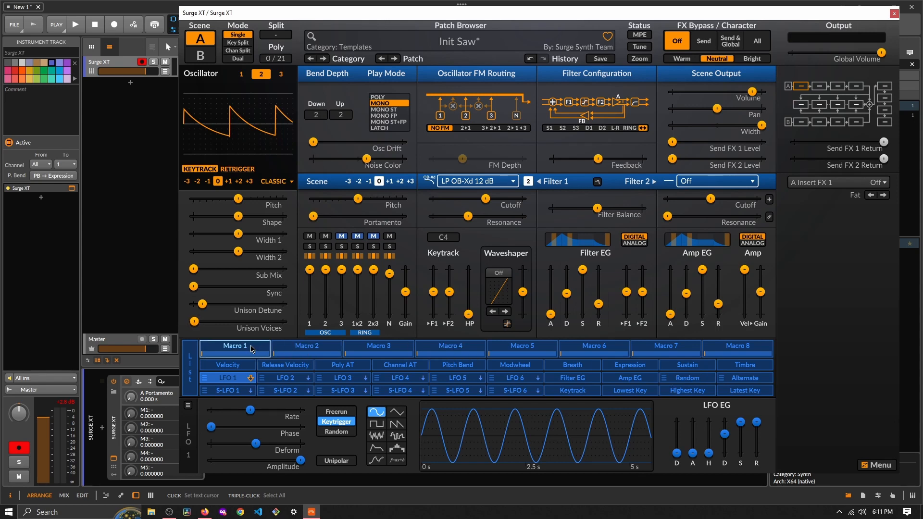
Assign Macro 1 to oscillator 2's Pitch with a modulation depth of 7 semitones and raise the macro slightly.
click(242, 348)
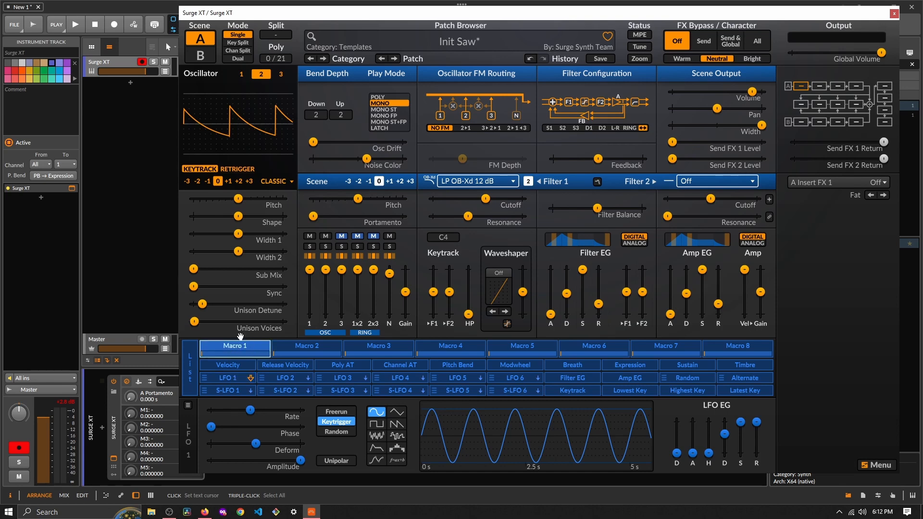
drag(241, 342, 278, 210)
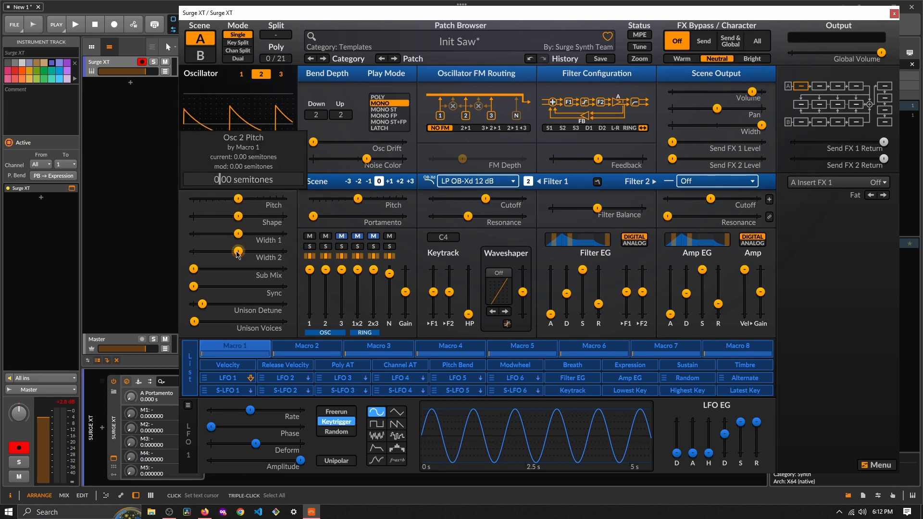
mouse_move(238, 252)
text(7)
key(Return)
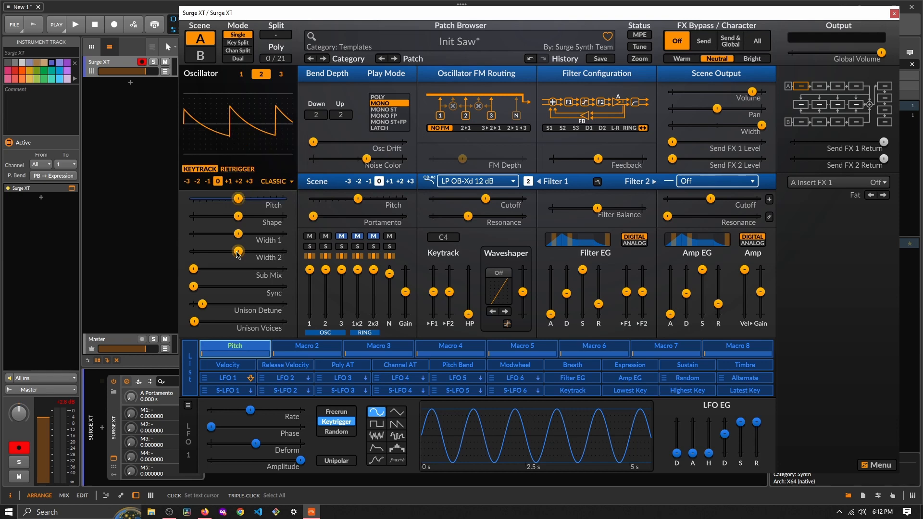
mouse_move(202, 354)
mouse_down()
mouse_move(270, 354)
mouse_move(204, 354)
mouse_up()
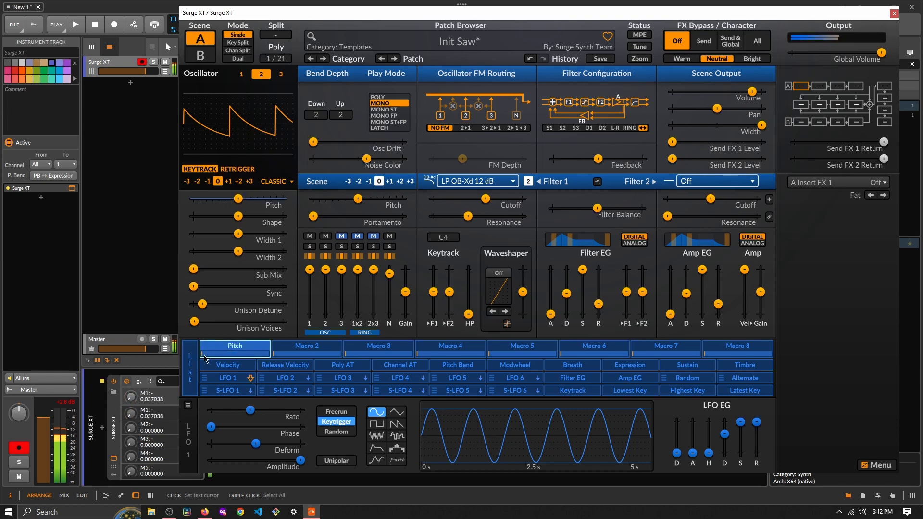
Reduce Macro 1's modulation depth on oscillator 2's Pitch to 4.11 semitones and sweep the macro down to 0.138.
click(241, 346)
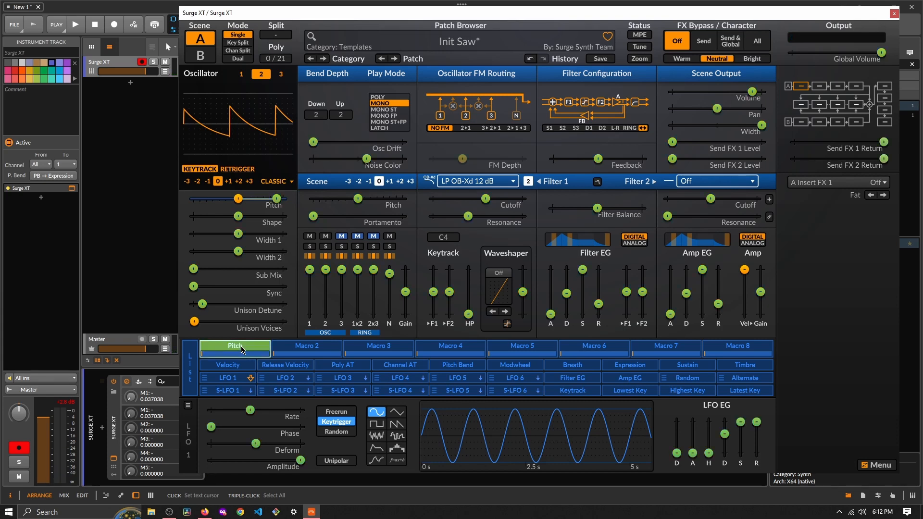
mouse_move(276, 199)
mouse_down()
mouse_move(253, 199)
mouse_move(274, 199)
mouse_move(263, 198)
mouse_up()
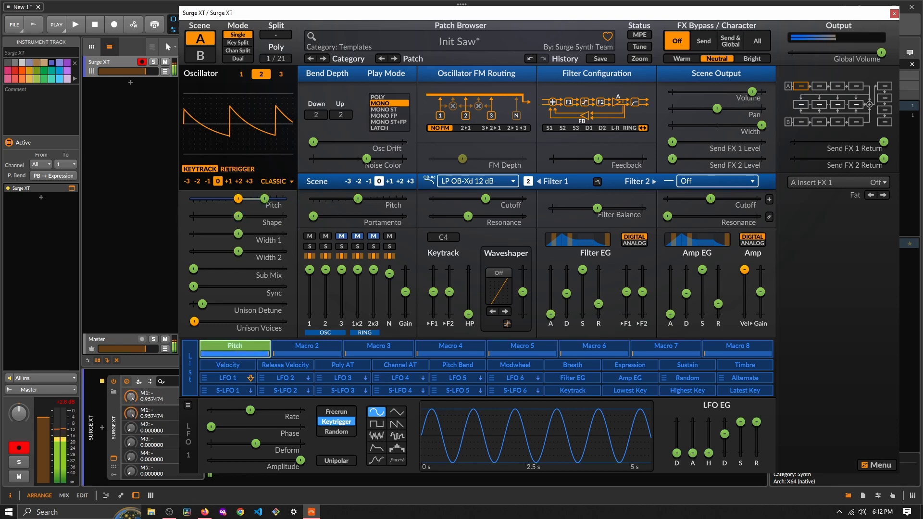
drag(228, 355, 210, 354)
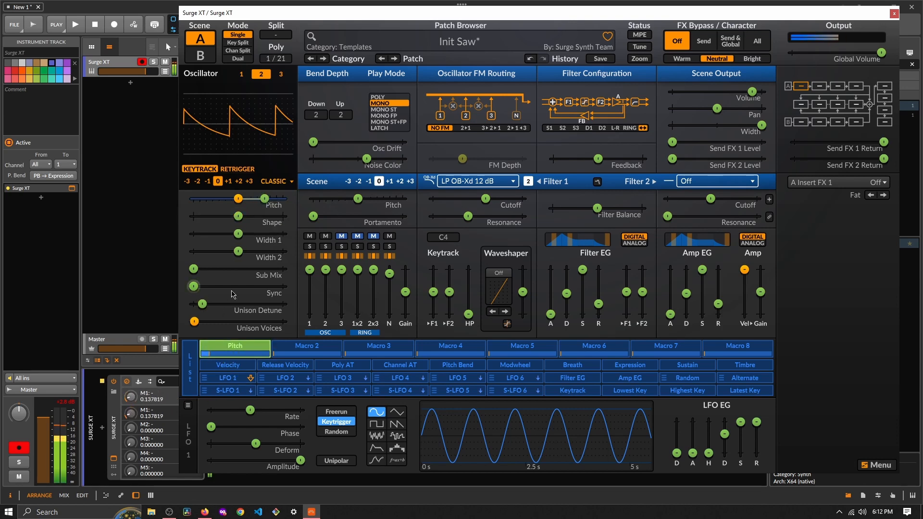
Add oscillator 2's Sync as a Macro 1 target at 35.63 semitones and raise the macro to about 41 %.
drag(193, 286, 247, 287)
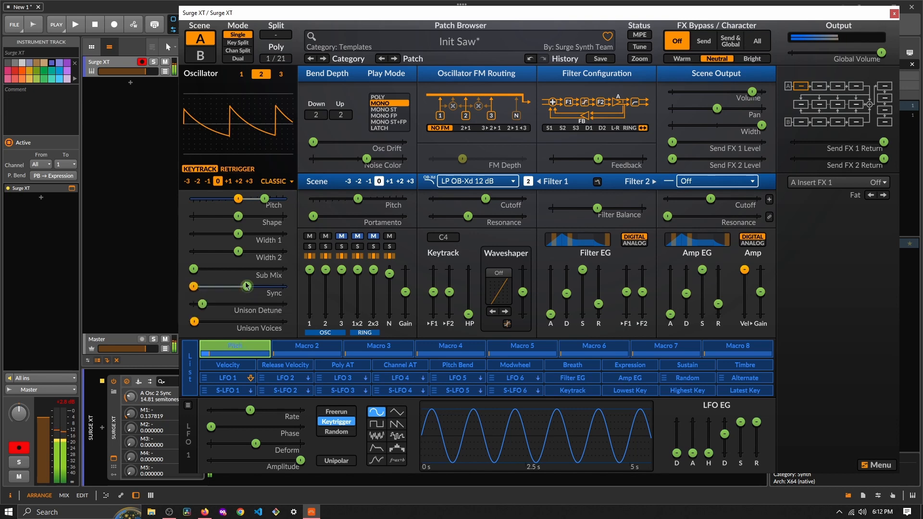
click(231, 353)
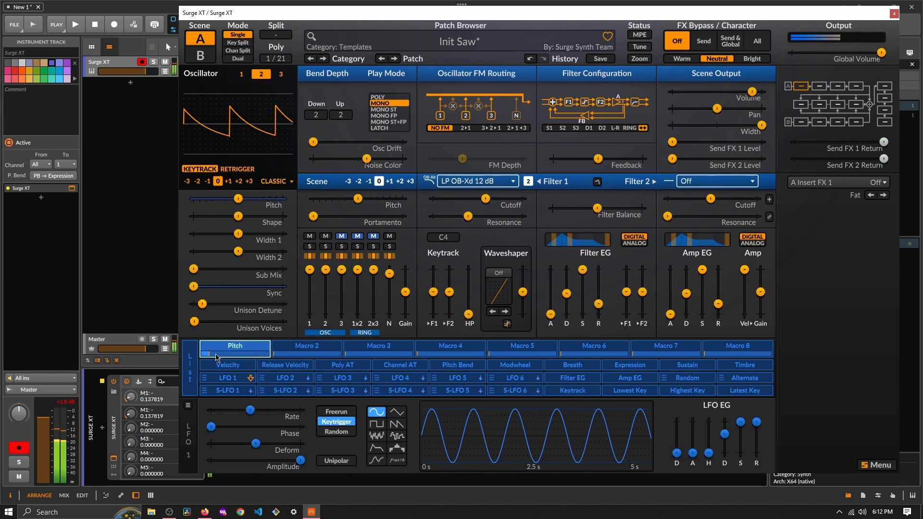
drag(216, 355, 234, 350)
Rename Macro 1 to m1 and raise Macro 7 slightly to about 0.061.
right_click(234, 350)
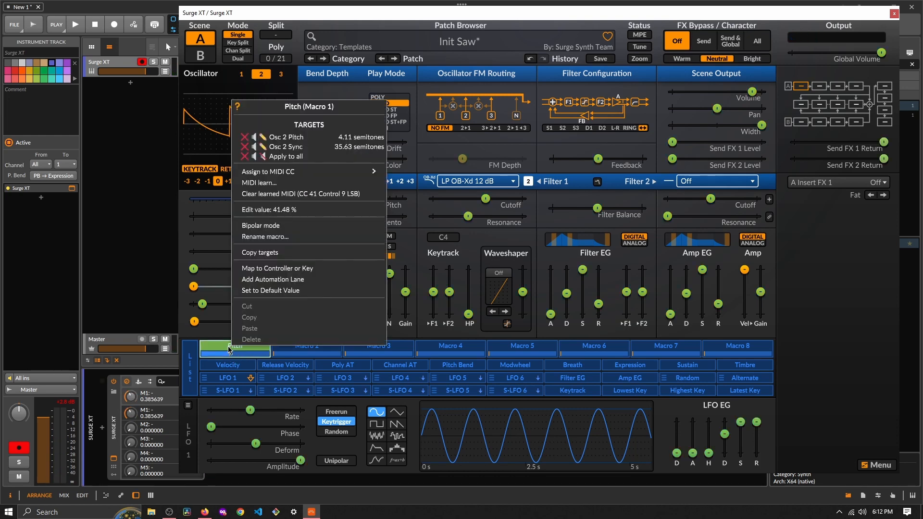
click(286, 239)
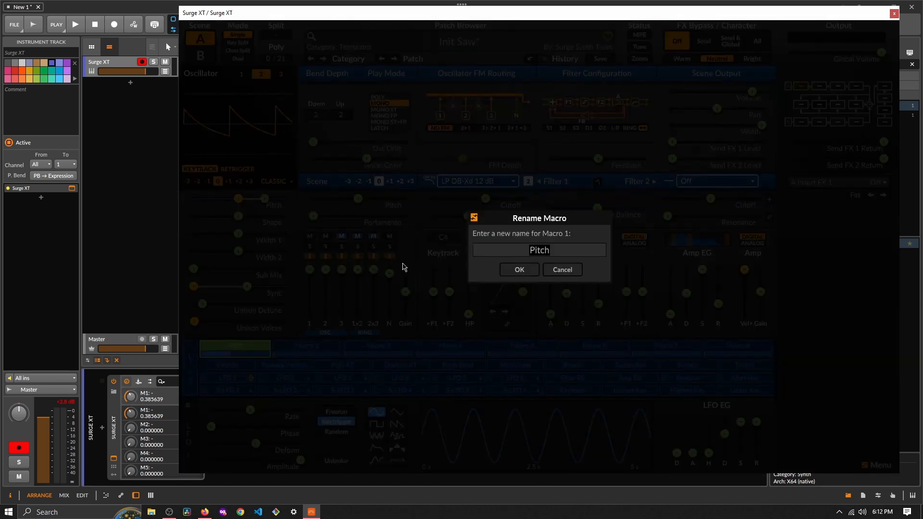
text(m1)
key(Return)
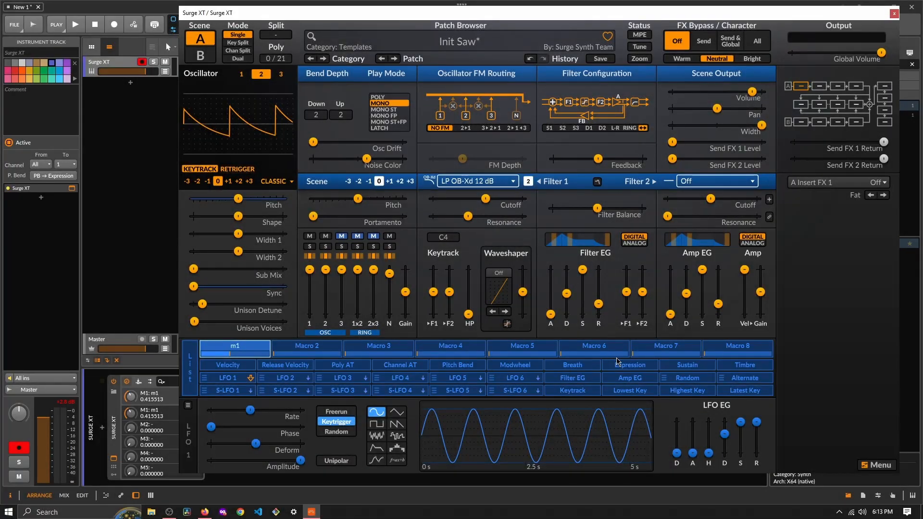
mouse_move(639, 352)
mouse_down()
mouse_move(702, 351)
mouse_move(639, 352)
mouse_up()
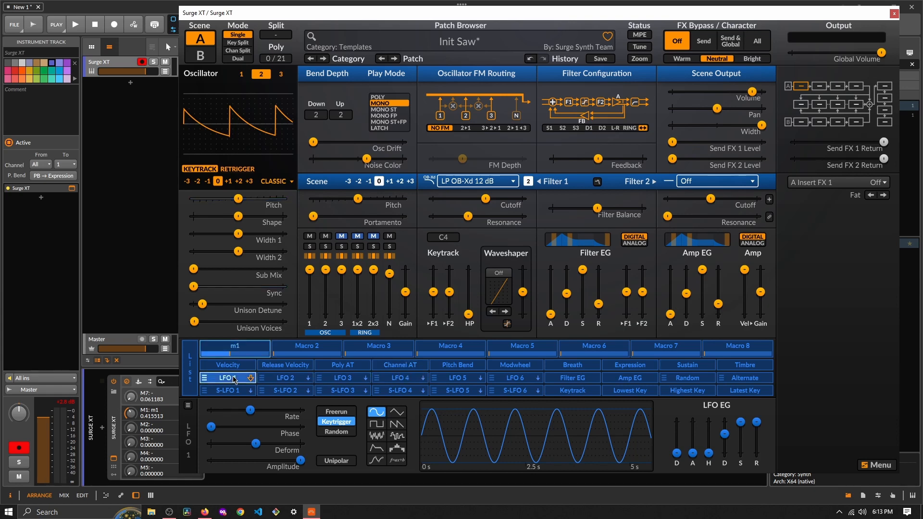
Select LFO 2 and assign it to modulate the Filter 1 Cutoff by a positive amount.
click(283, 379)
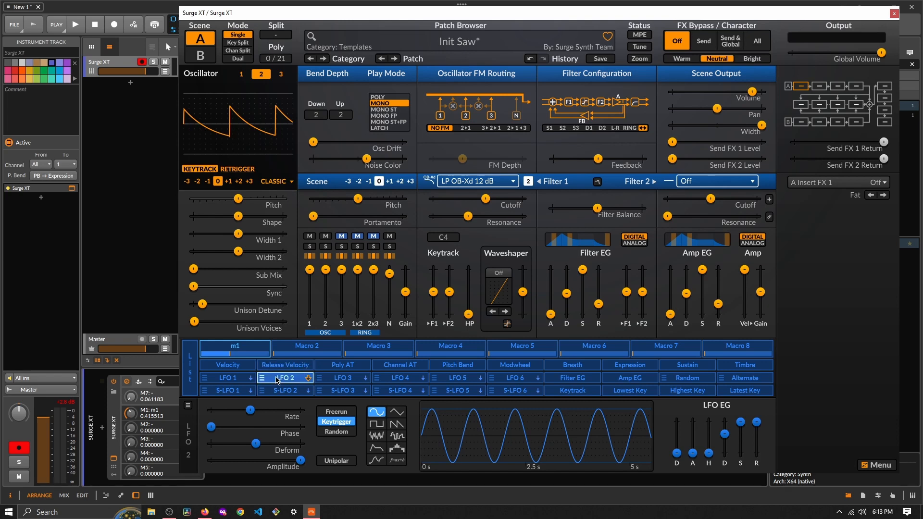
click(277, 379)
drag(485, 199, 508, 198)
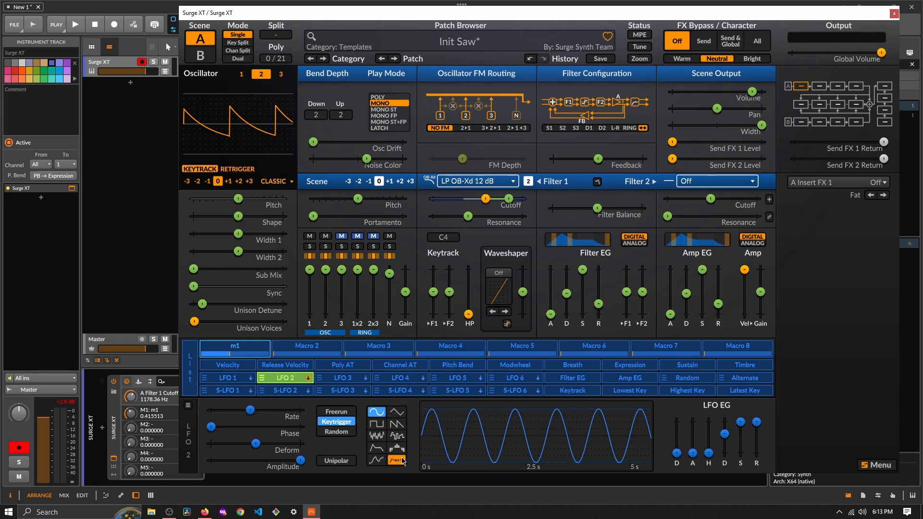
Change LFO 2 to the MSEG type and shape its LFO EG with a longer attack and 11.26 % sustain.
click(377, 461)
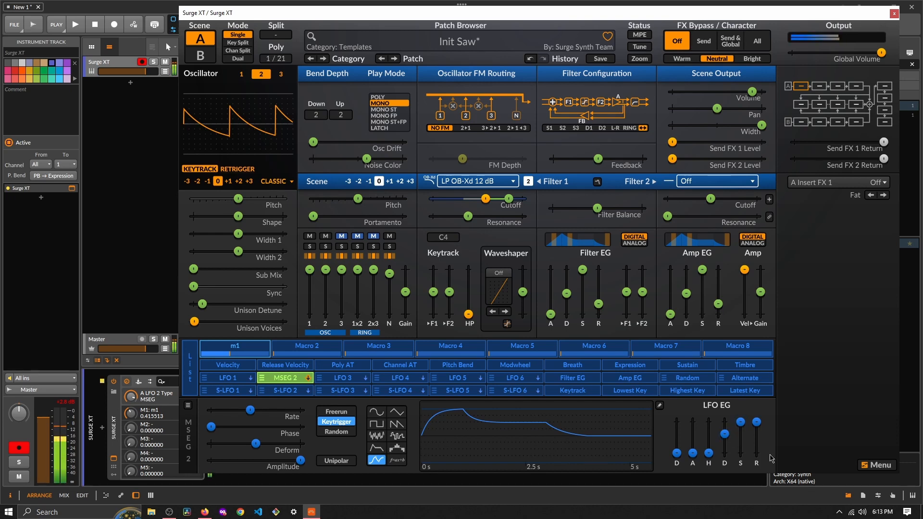
drag(740, 422, 741, 450)
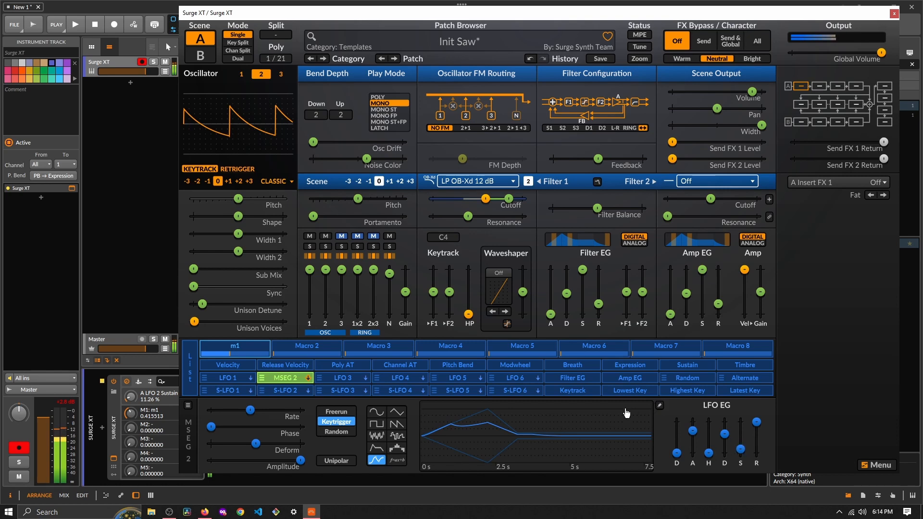
Make LFO 2 unipolar and increase its modulation depth on the Filter 1 Cutoff.
click(337, 460)
mouse_move(508, 198)
mouse_down()
mouse_move(519, 197)
mouse_move(483, 197)
mouse_move(515, 198)
mouse_up()
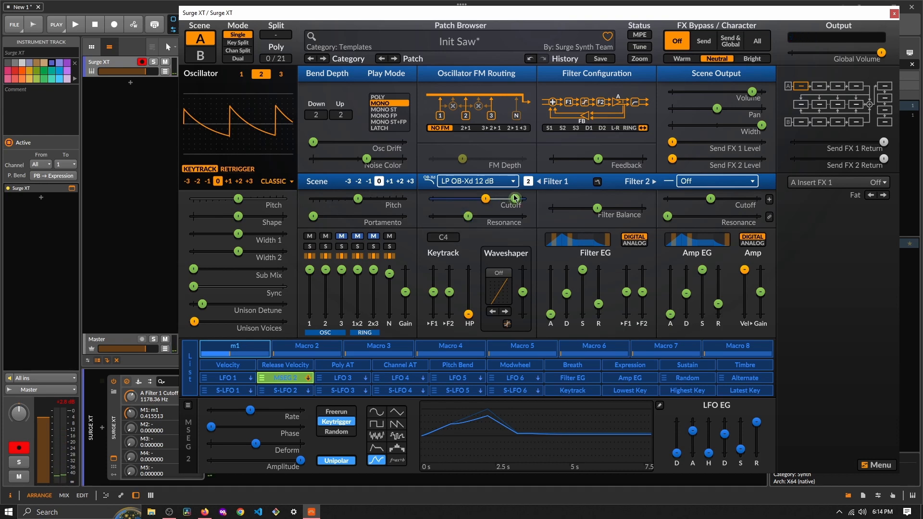
click(293, 378)
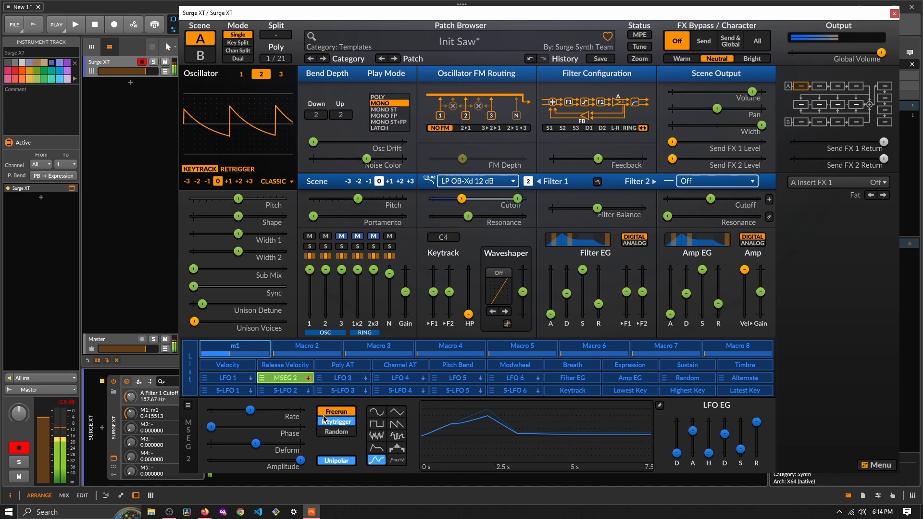
Try the Formula type for LFO 2 and open its type options.
click(397, 461)
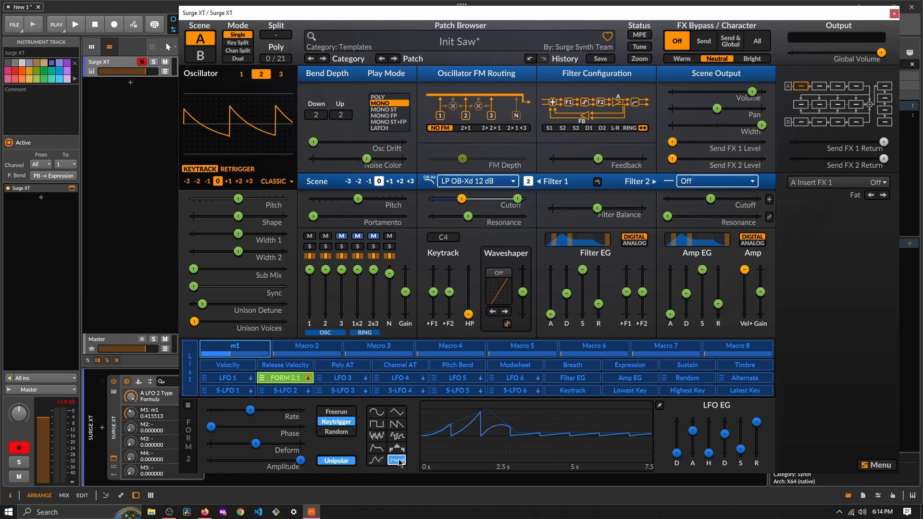
right_click(400, 463)
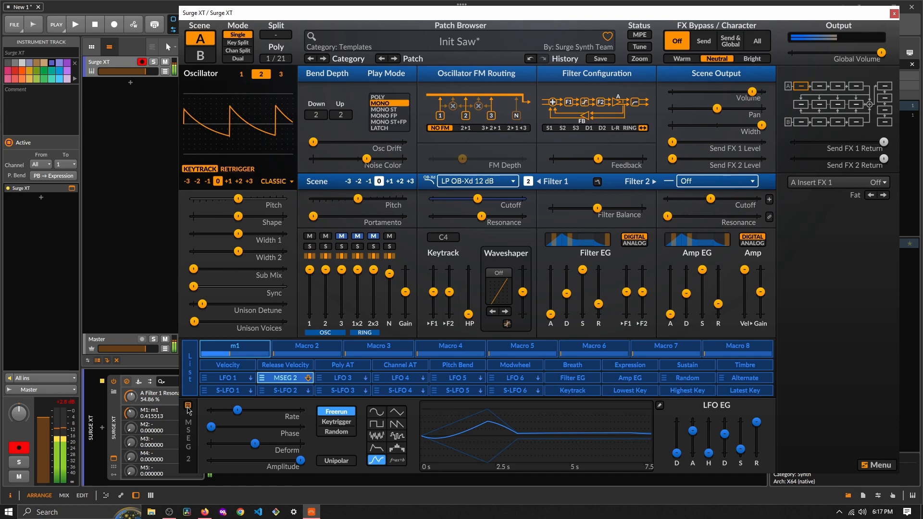
Load the MSEG AR Envelope preset "A - Linear, R - Linear 2" into LFO 2.
click(187, 407)
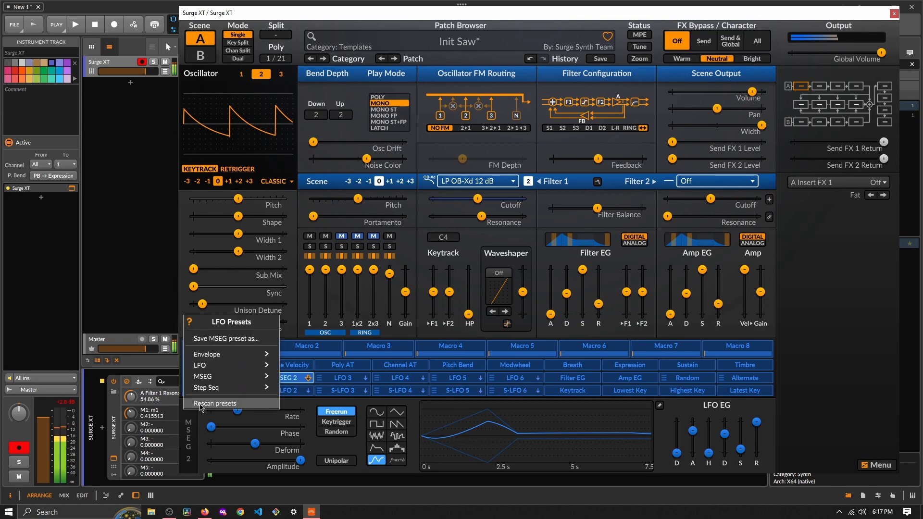
mouse_move(250, 376)
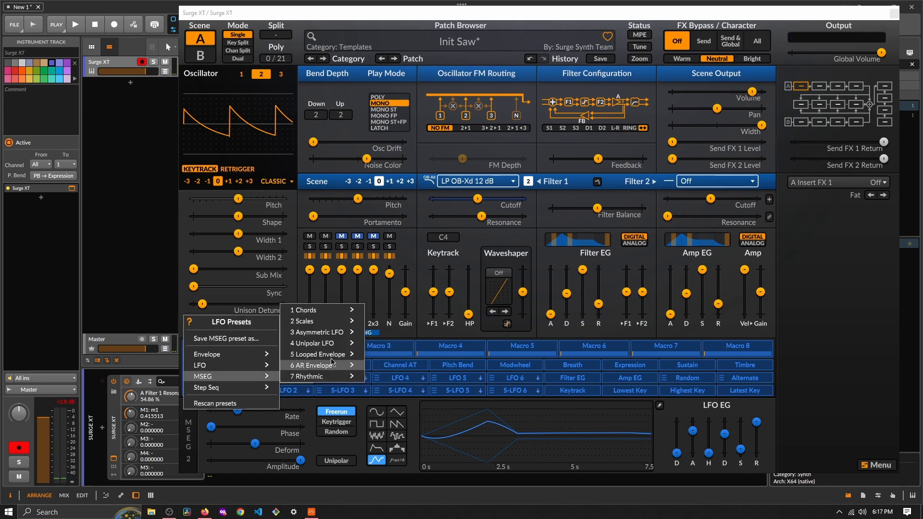
mouse_move(349, 367)
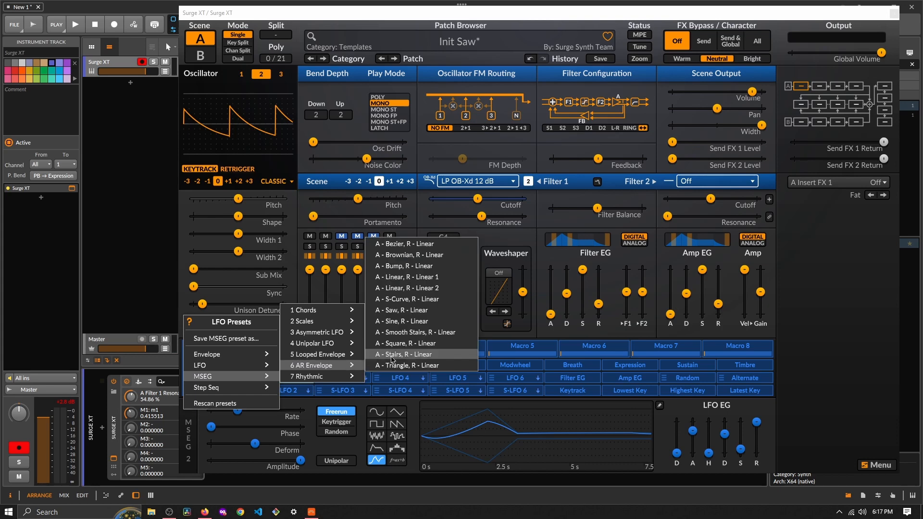
click(451, 288)
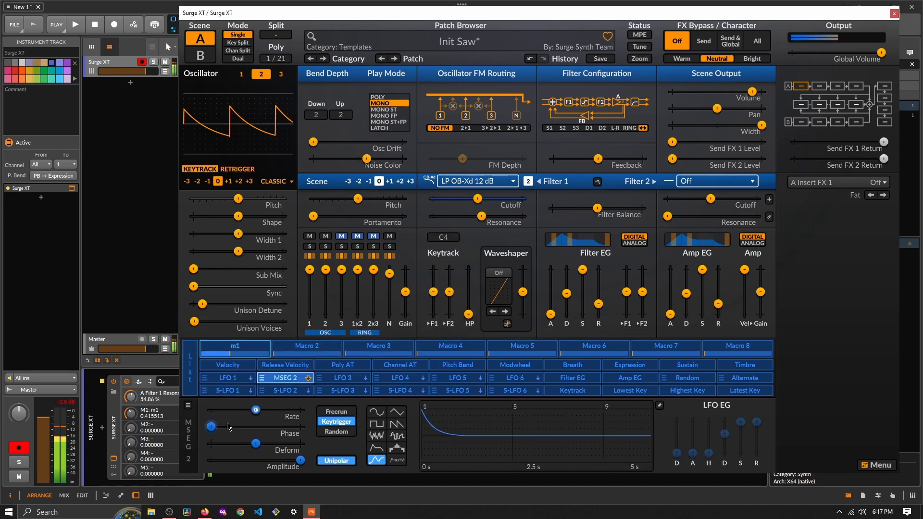
Review the list of available modulator types for LFO 2 and close it without choosing another.
mouse_move(229, 427)
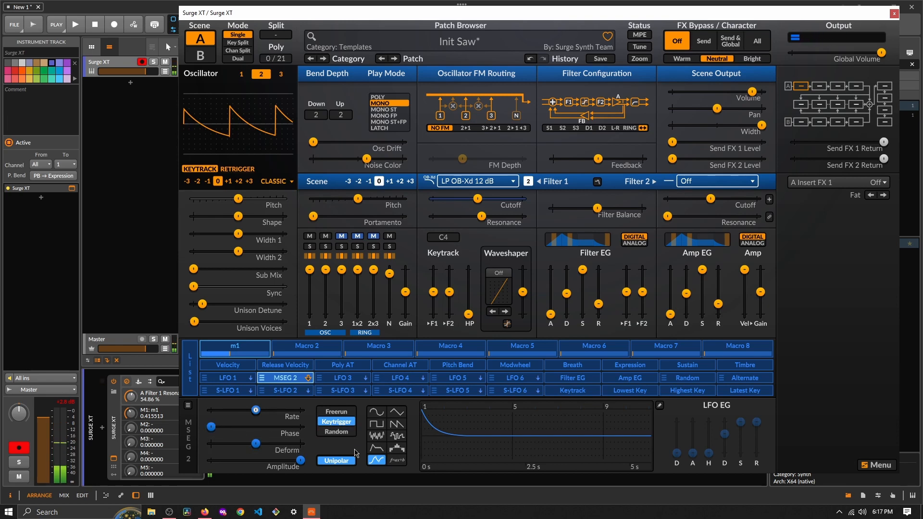
right_click(385, 465)
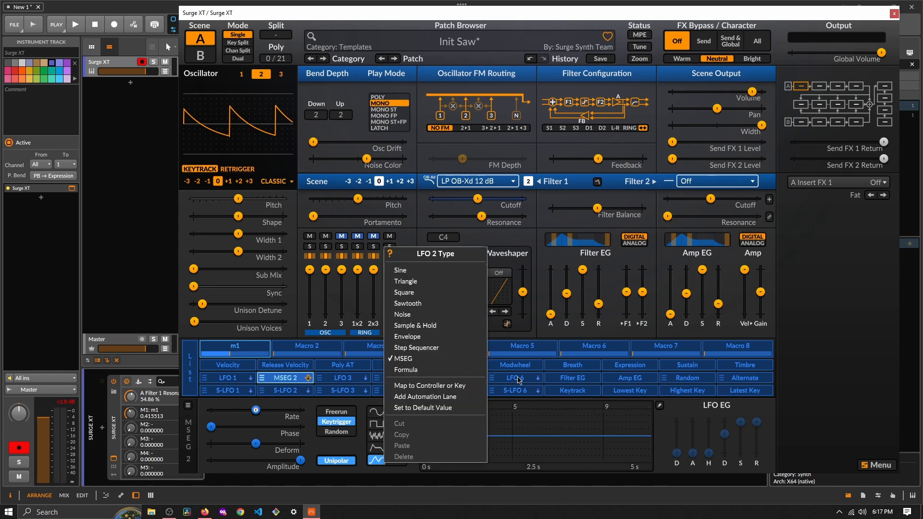
click(546, 418)
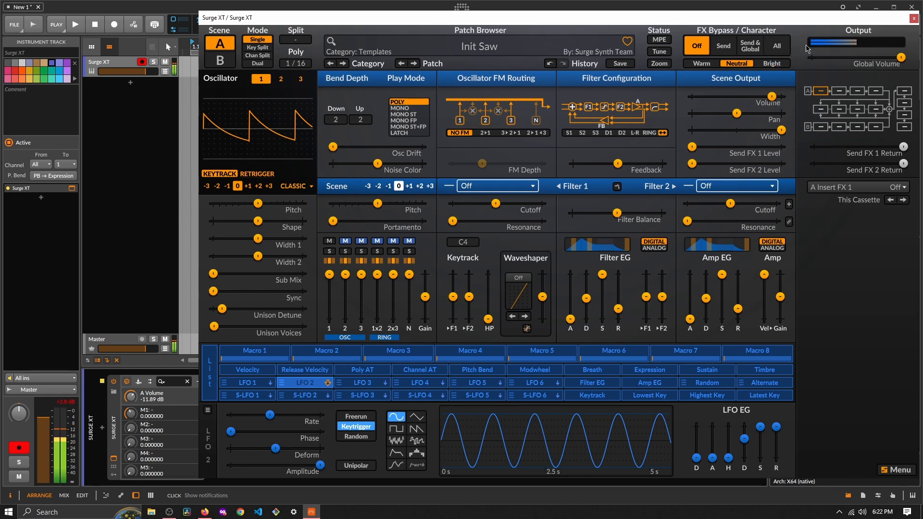
Compare the Bright and Warm output characters and return the Character setting to Neutral.
click(773, 64)
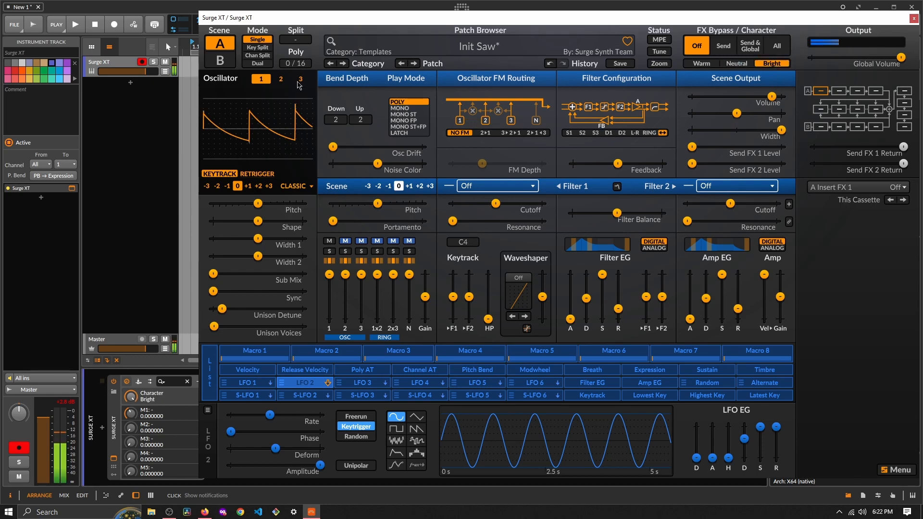
click(736, 64)
click(710, 65)
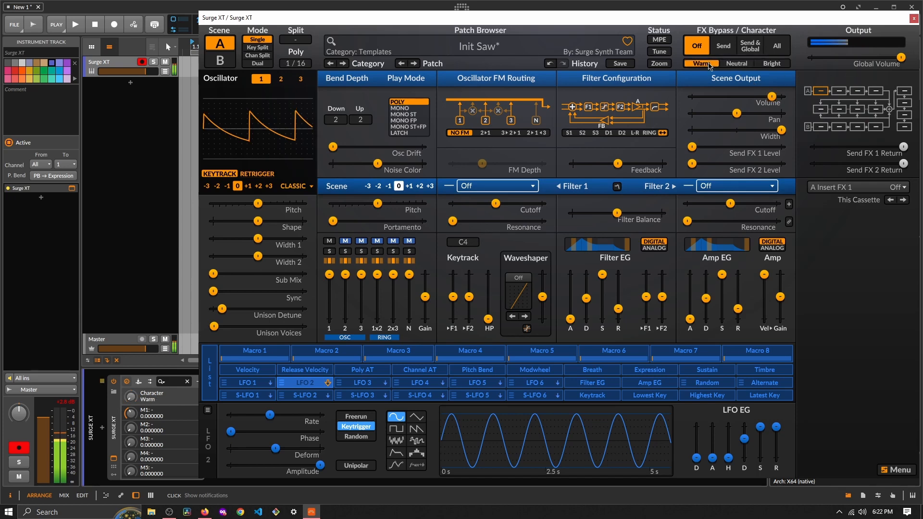
click(733, 67)
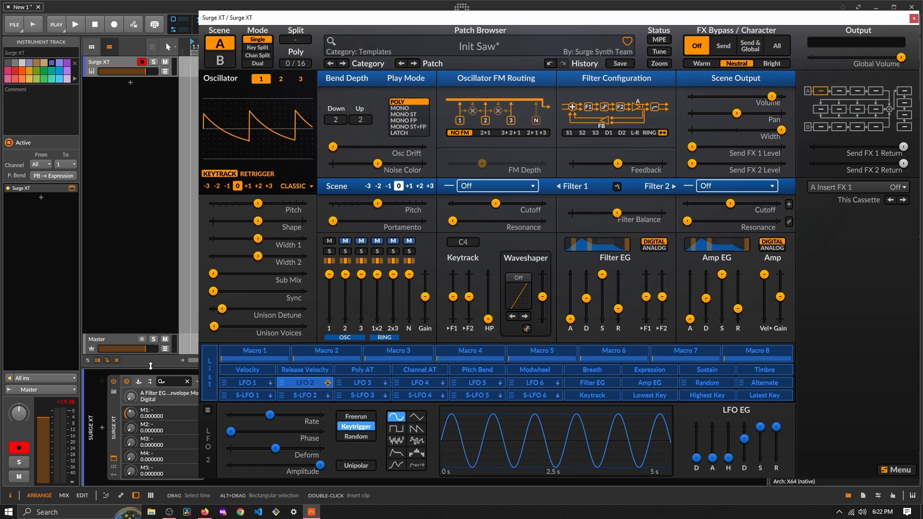
Cycle the Filter EG's release curve through its shapes, and adjust its attack curve, leaving the attack shape at Linear.
click(627, 248)
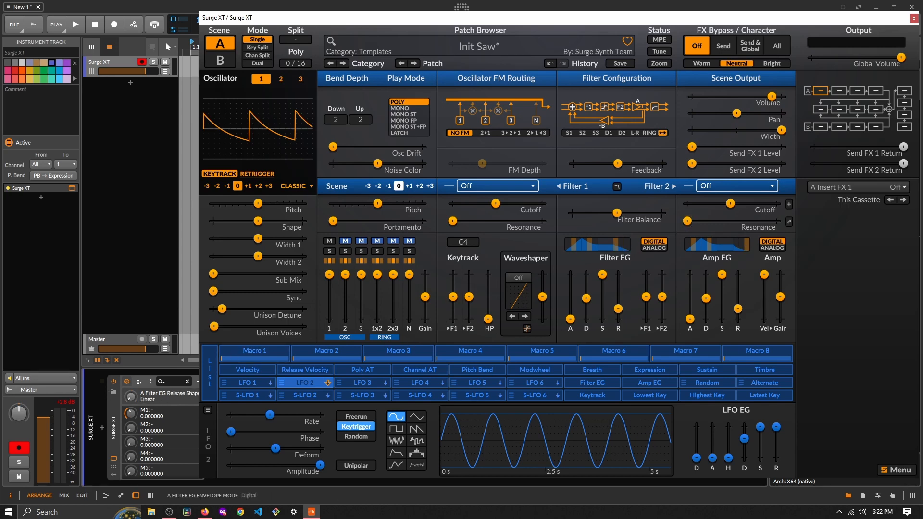
click(622, 245)
click(622, 245)
click(622, 245)
click(622, 245)
click(622, 245)
click(621, 245)
click(621, 246)
click(591, 246)
drag(595, 249, 574, 249)
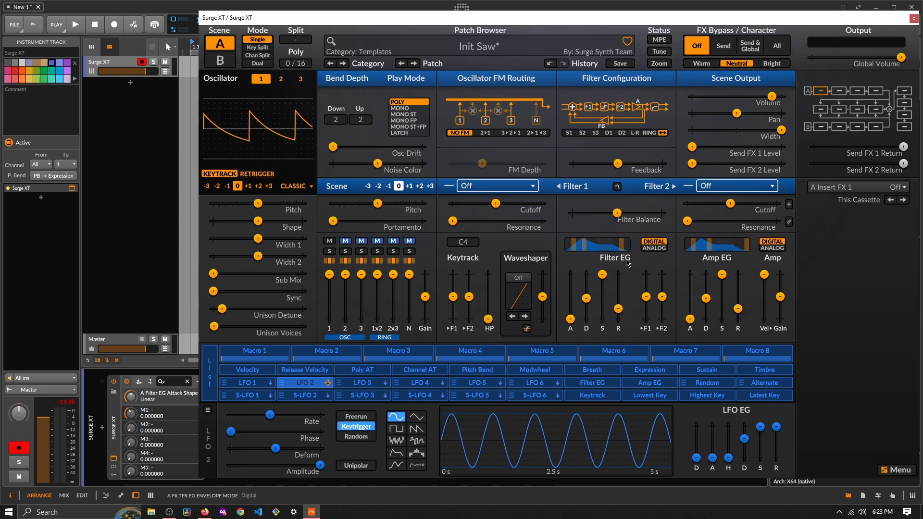
Compare the Filter EG's Analog mode with Digital and return the envelope to Digital.
click(653, 247)
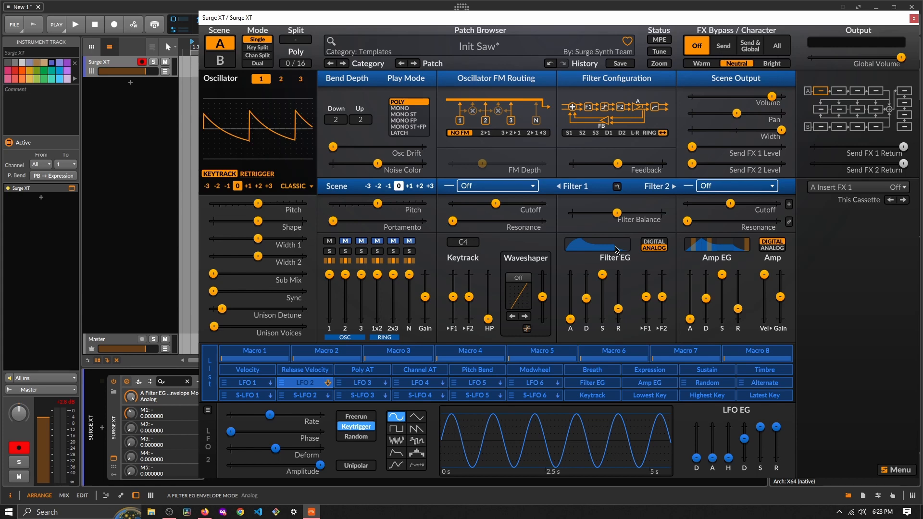
click(657, 248)
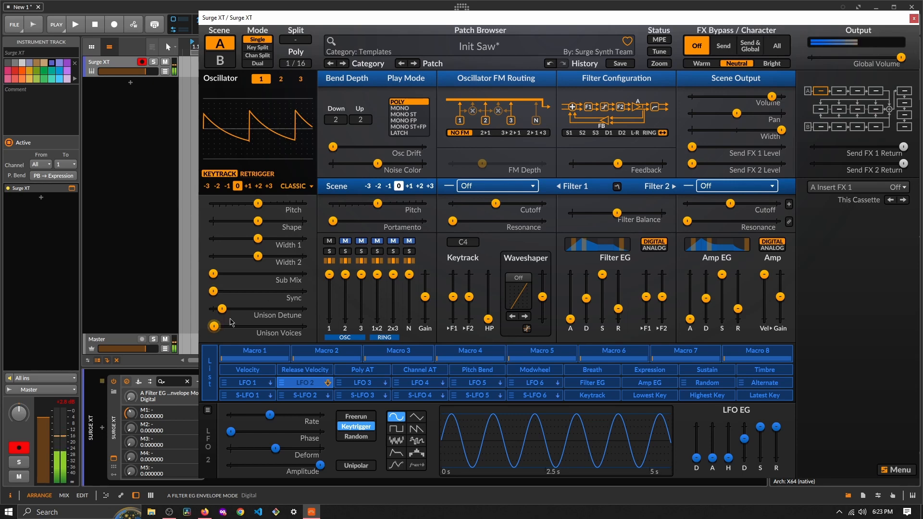
Raise oscillator 1's Unison Voices and Shape, lower Width 1, and set Sub Mix to about 20%.
drag(214, 327, 220, 308)
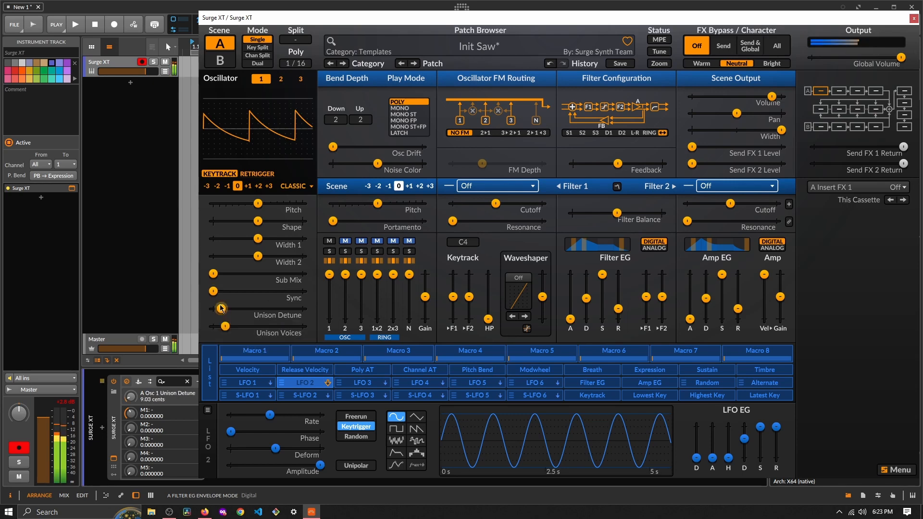
drag(259, 220, 248, 238)
drag(213, 274, 230, 273)
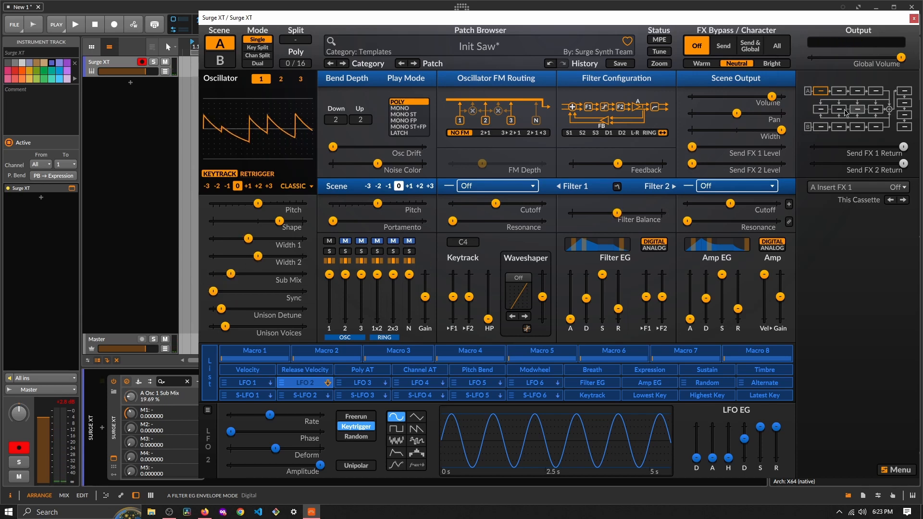
Load the Neuron preset "This Cassette" into the A Insert FX 1 slot.
click(844, 190)
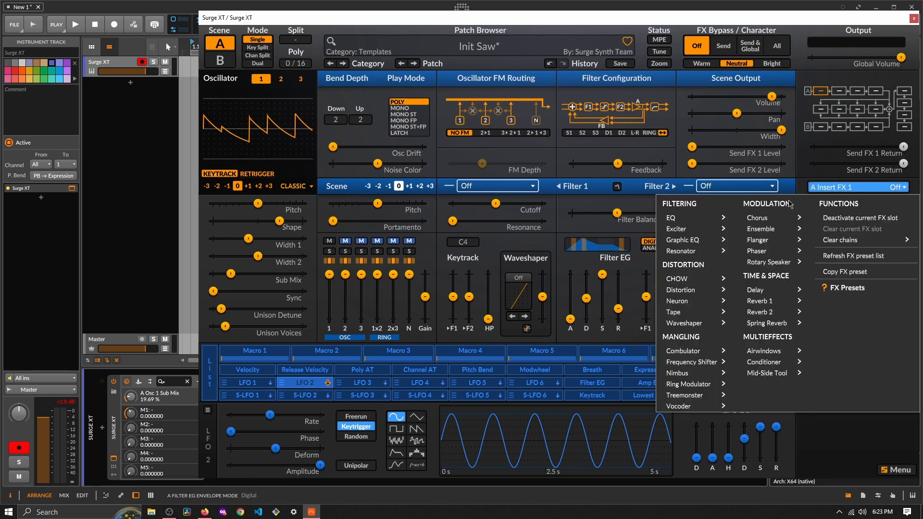
mouse_move(697, 304)
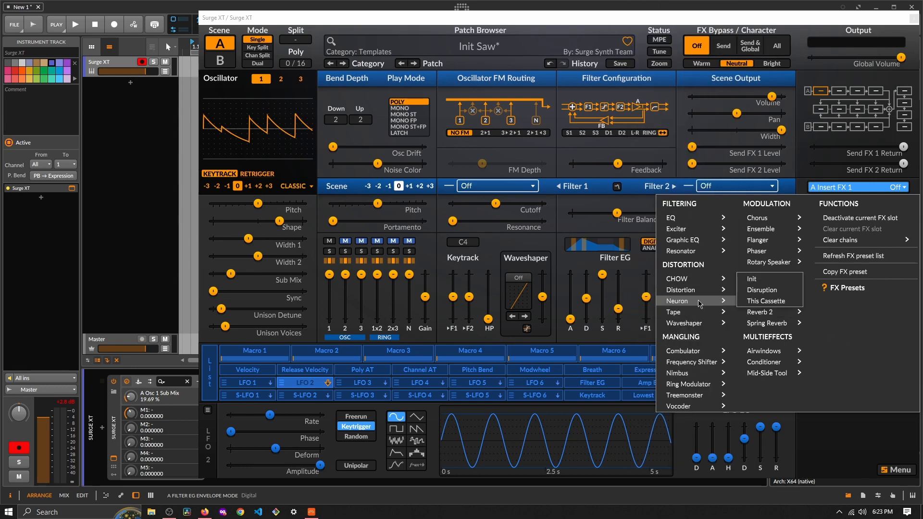
click(742, 302)
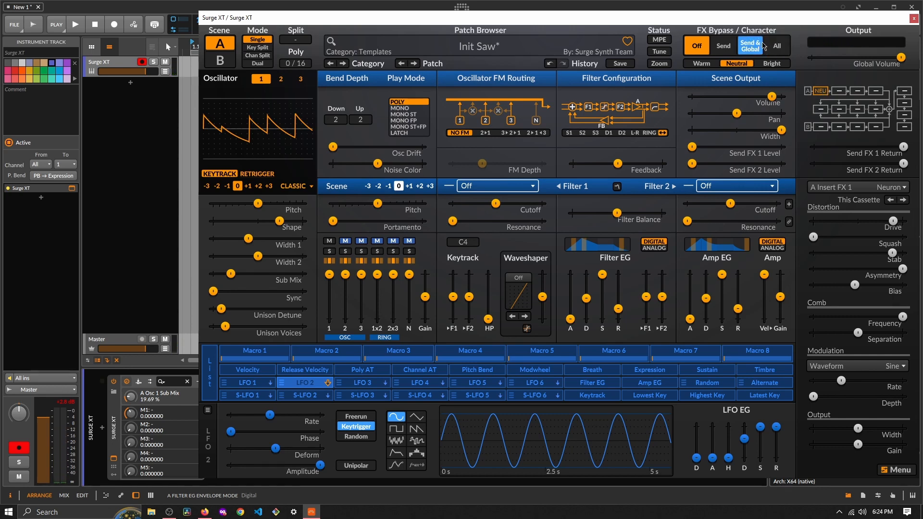
Audition the Send & Global, All and Send FX bypass modes, and return FX bypass to Off.
click(731, 45)
click(741, 50)
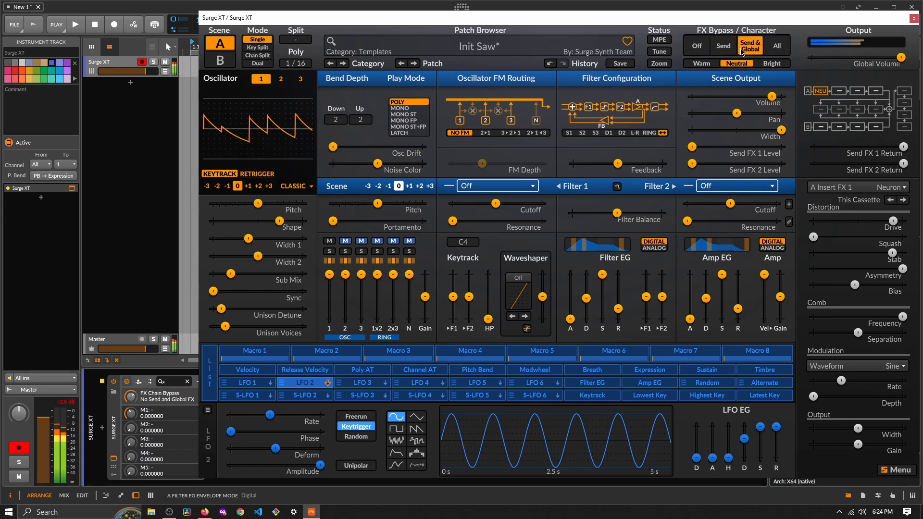
click(776, 47)
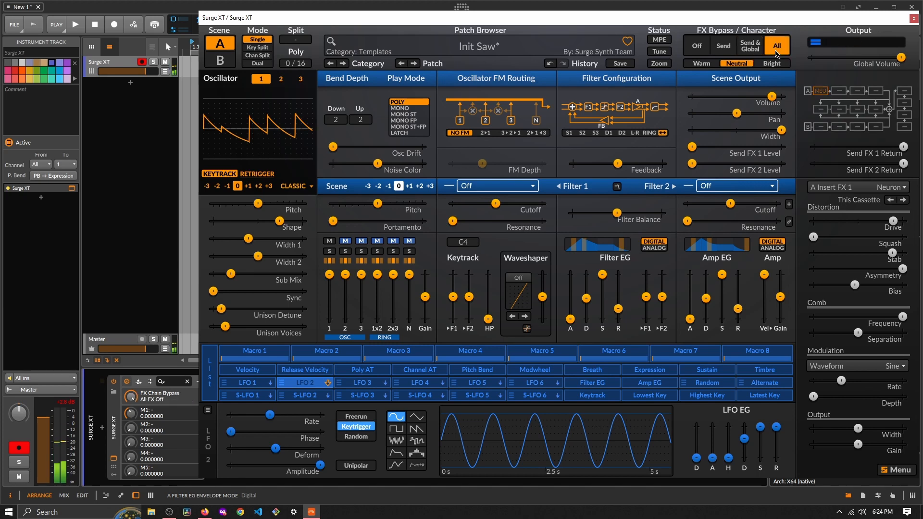
click(727, 49)
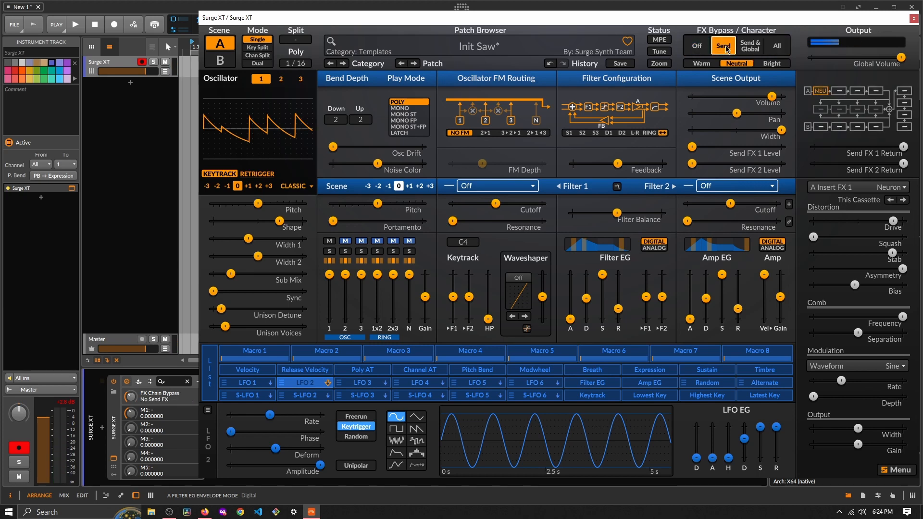
click(697, 47)
Load the Rotary Speaker preset "Rotor Chorus" into the A Insert FX 2 slot.
click(839, 91)
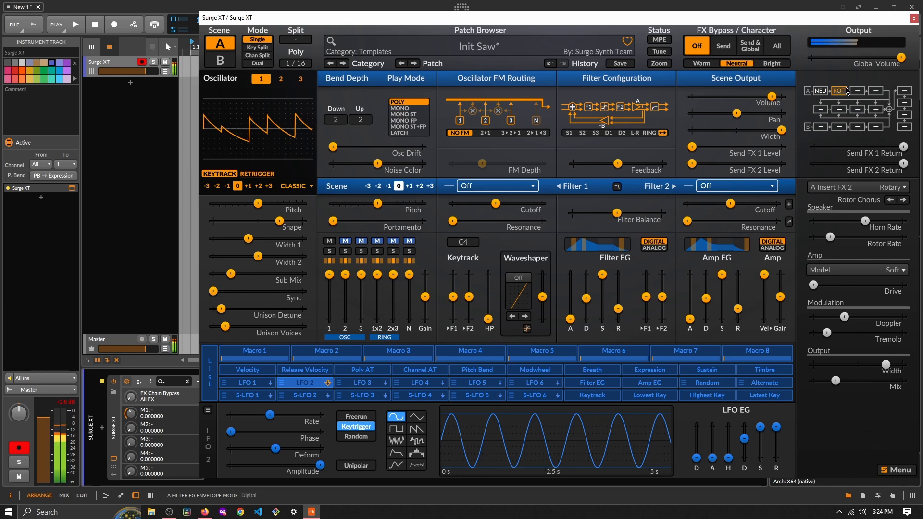
Load the Reverb 1 preset "Warm Hall" into the Send FX 1 slot.
click(822, 110)
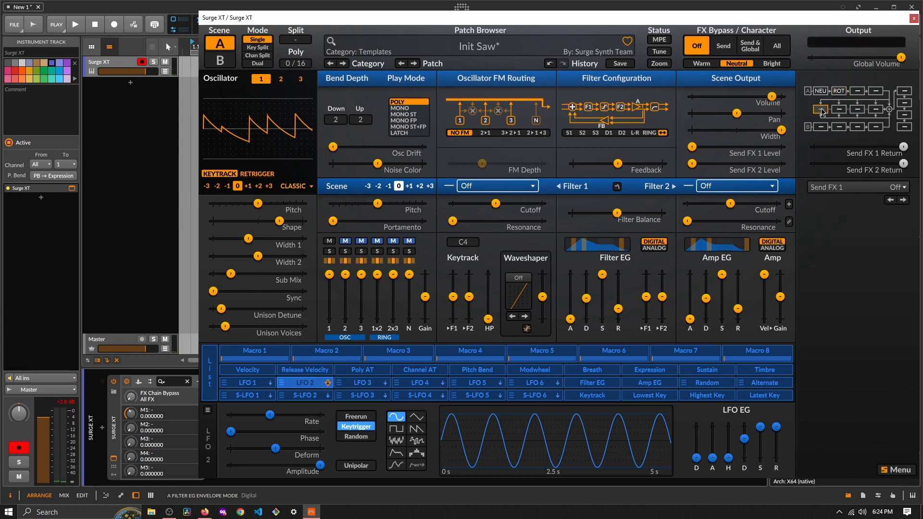
click(857, 188)
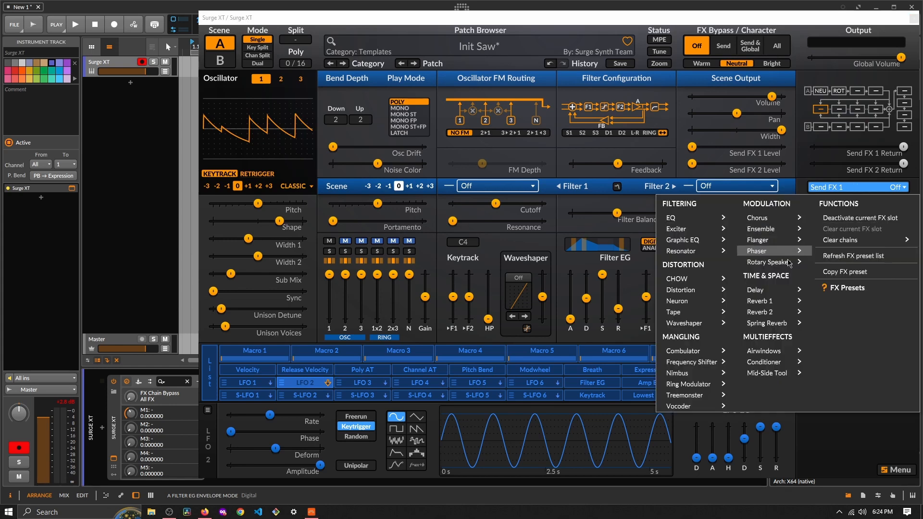
mouse_move(712, 218)
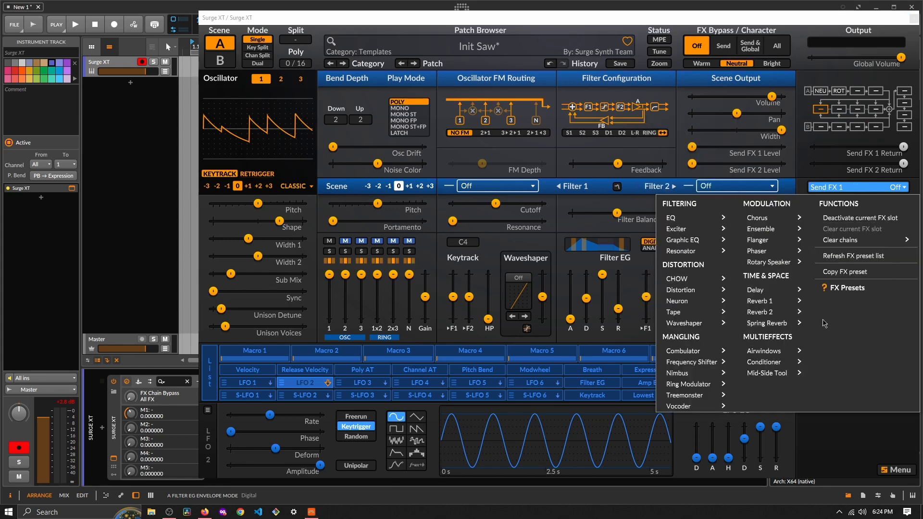
mouse_move(794, 302)
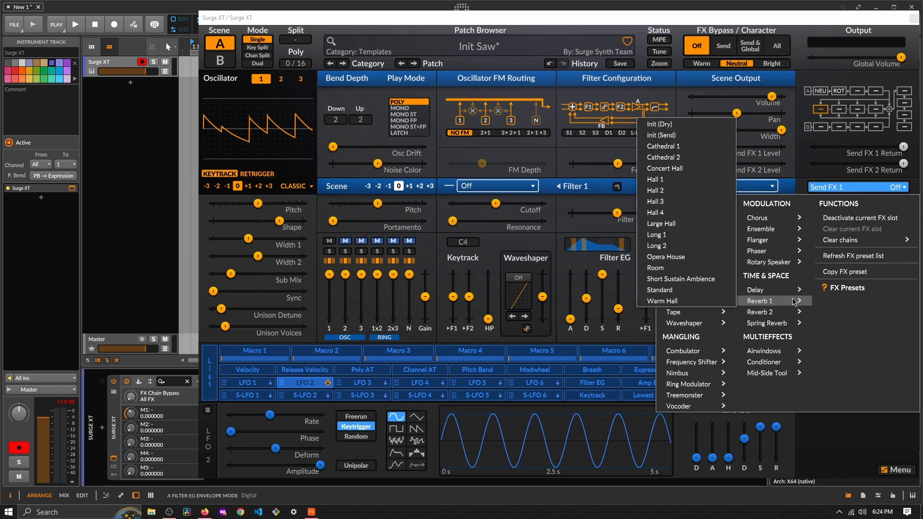
click(710, 302)
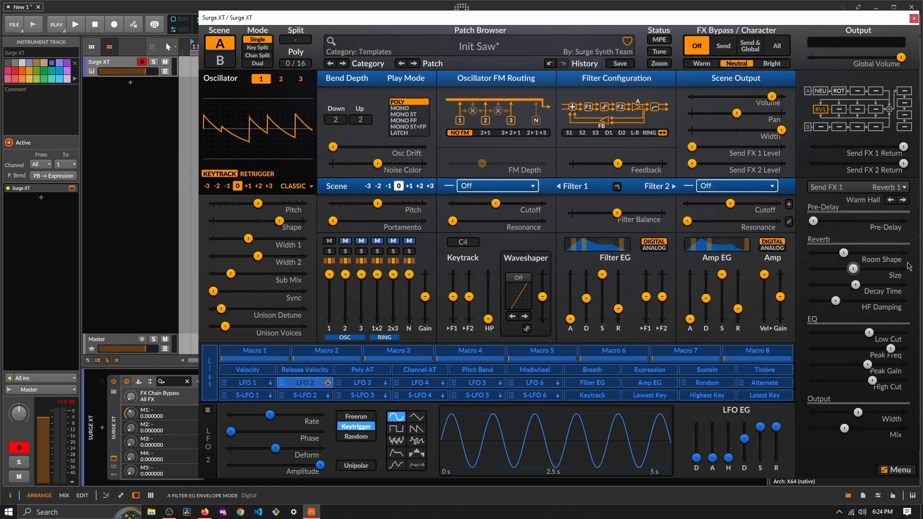
Set the reverb's Mix to 100% and raise Send FX 1 Level to about 7.5 dB.
drag(844, 428, 903, 428)
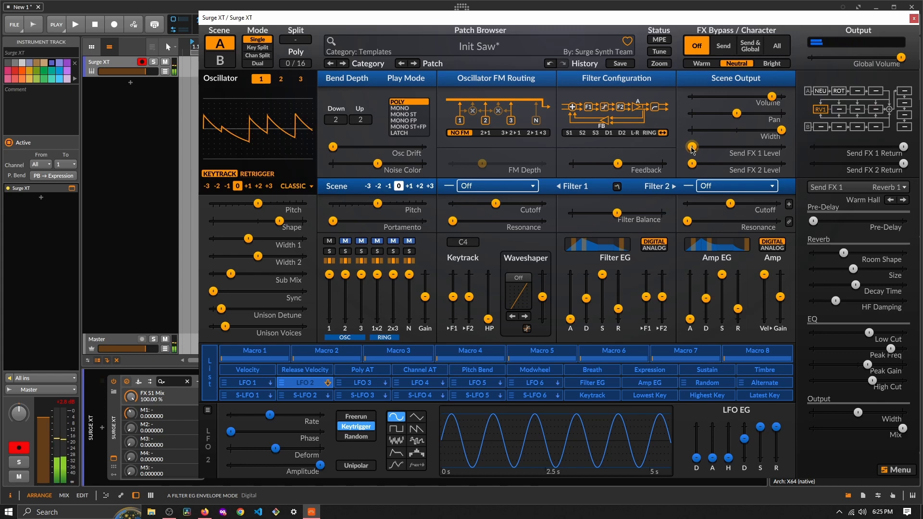
drag(693, 147, 768, 147)
mouse_move(768, 146)
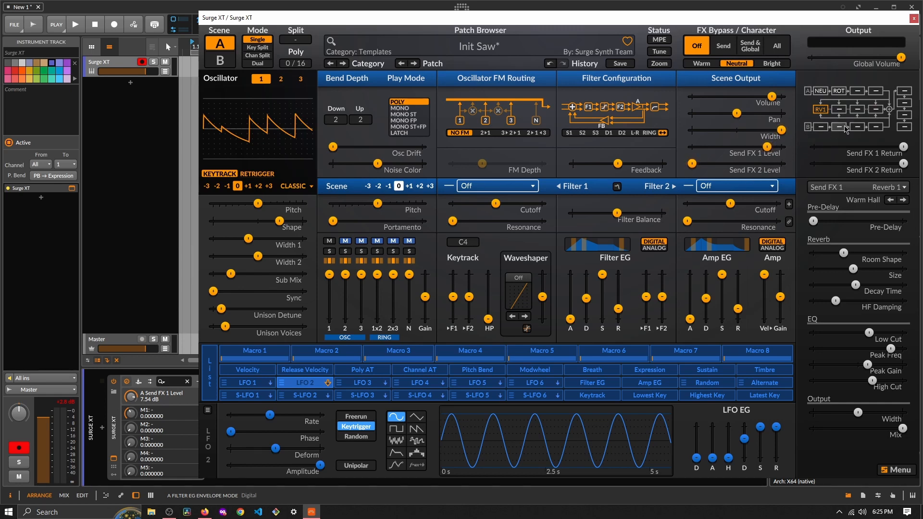
Load the Delay preset "Ping-Pong 1/8" into Send FX 3 and raise Send FX 3 Level to about 4.2 dB.
click(860, 111)
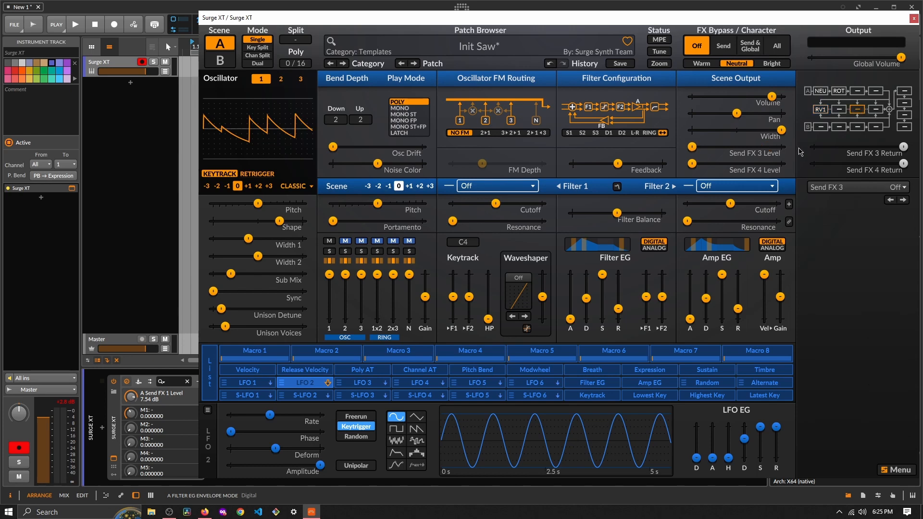
click(820, 191)
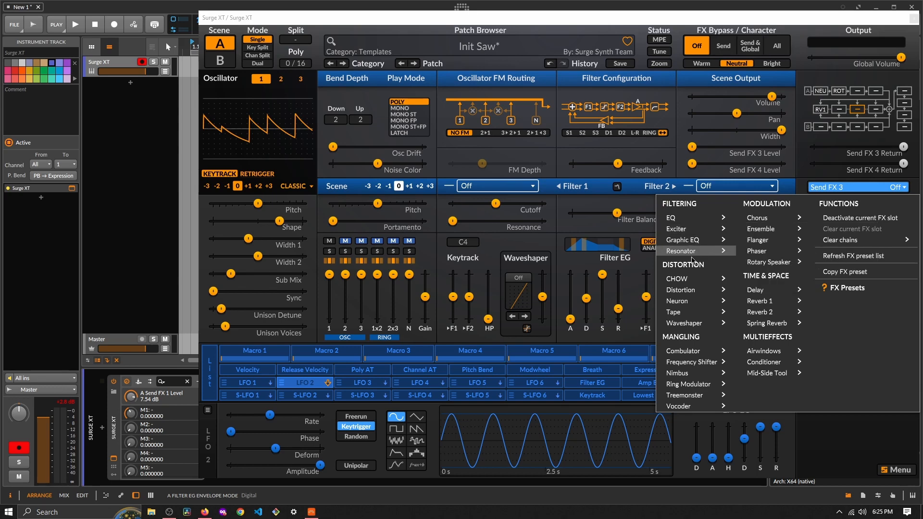
mouse_move(765, 290)
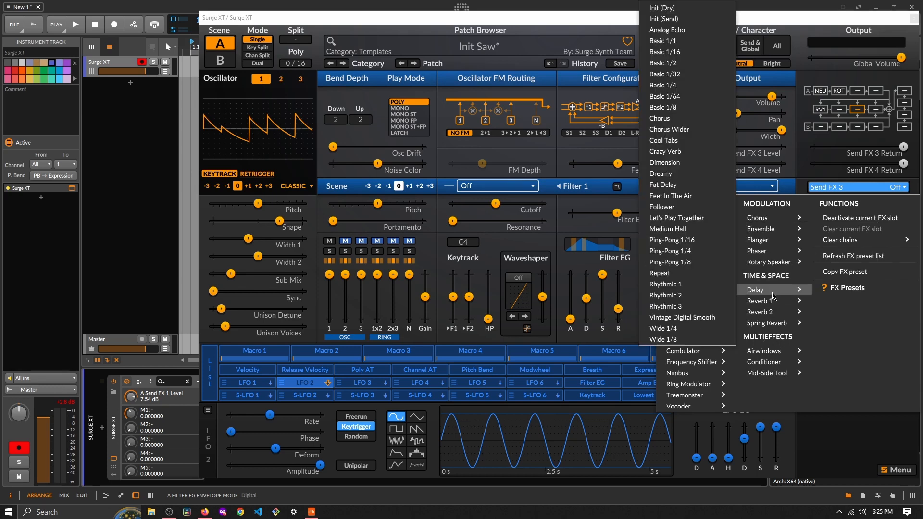
click(701, 268)
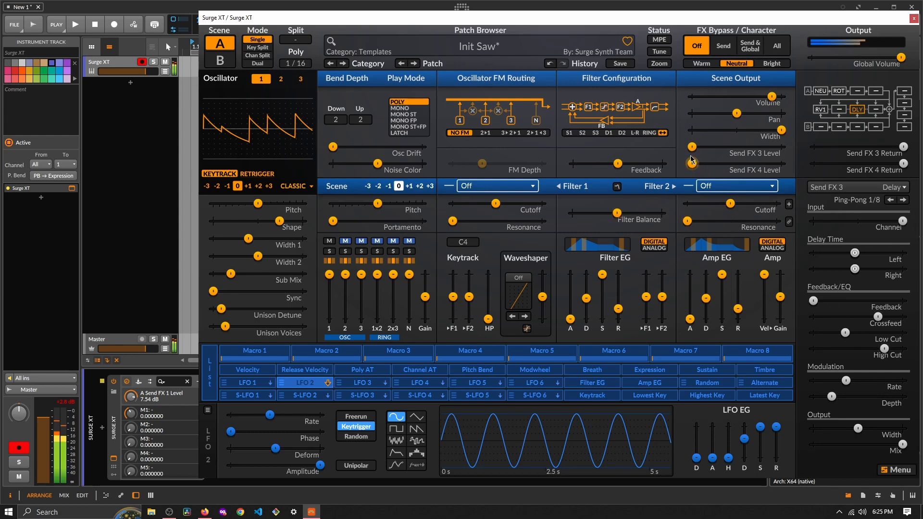
drag(692, 147, 758, 140)
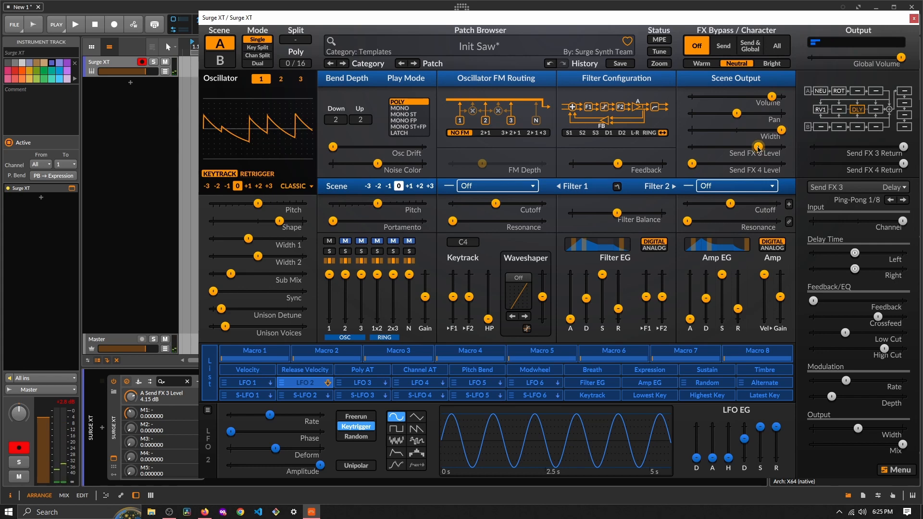
Load the Airwindows Lo-Fi effect "Deck Wrecka" into Global FX 1 and set its Amount to about 67%.
click(907, 93)
click(825, 187)
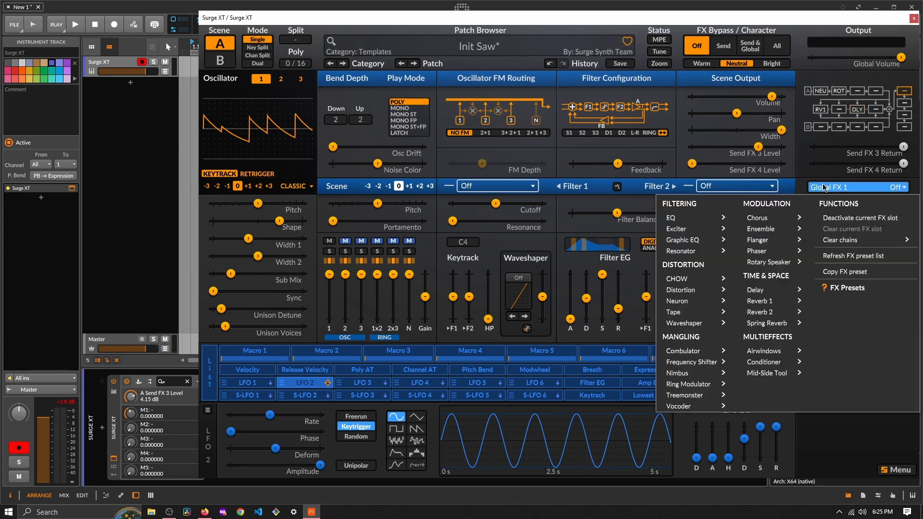
mouse_move(783, 353)
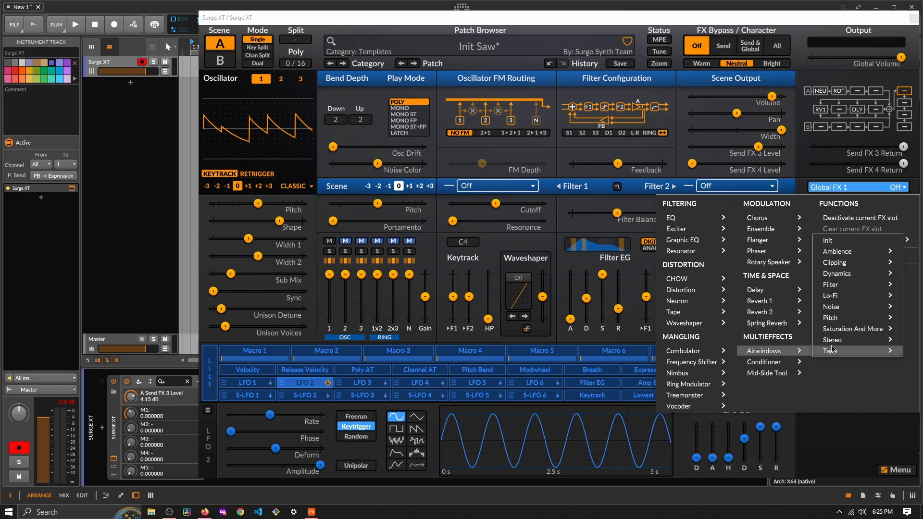
mouse_move(852, 345)
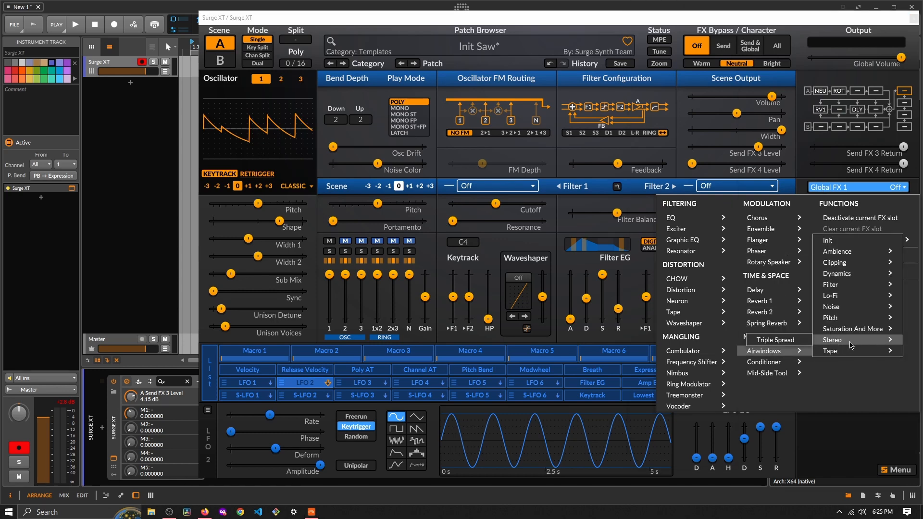
mouse_move(836, 295)
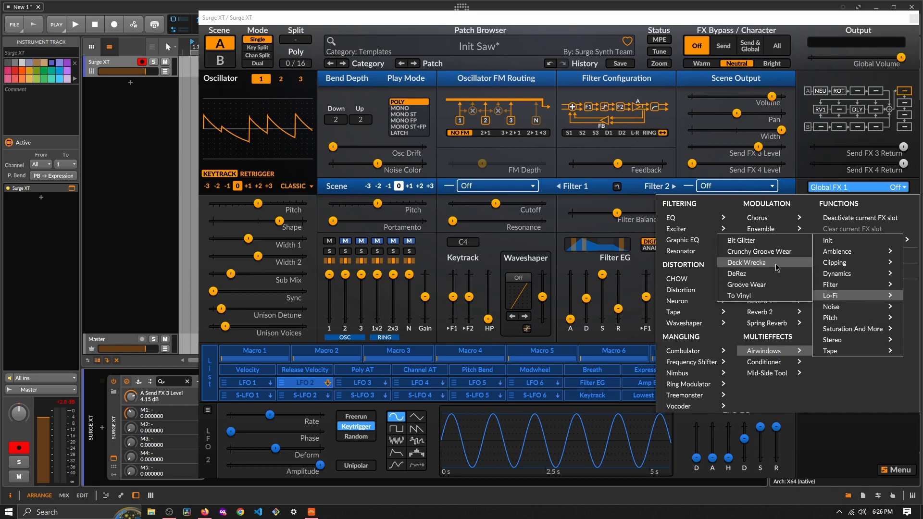
click(778, 267)
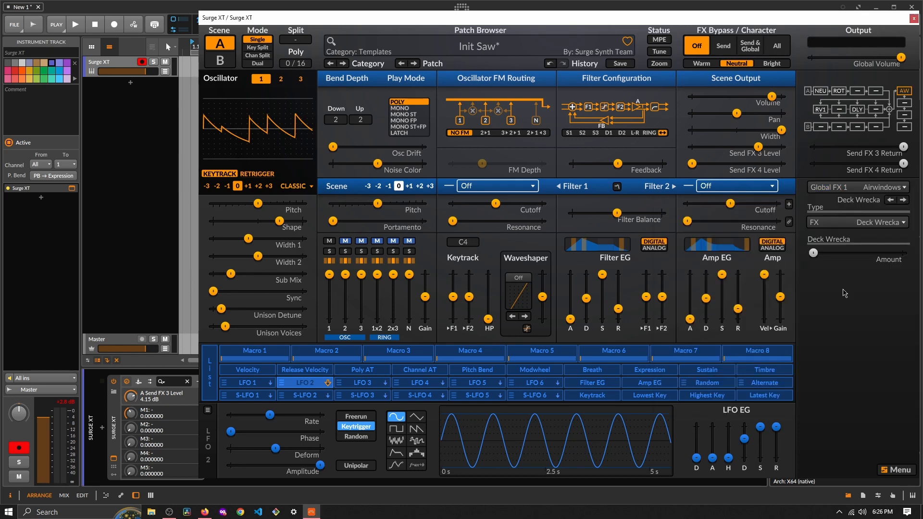
click(816, 257)
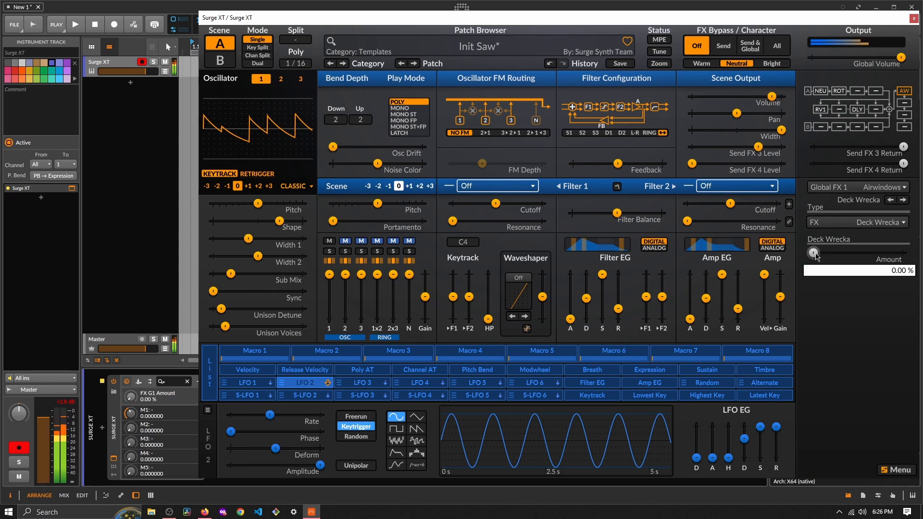
drag(816, 257, 874, 252)
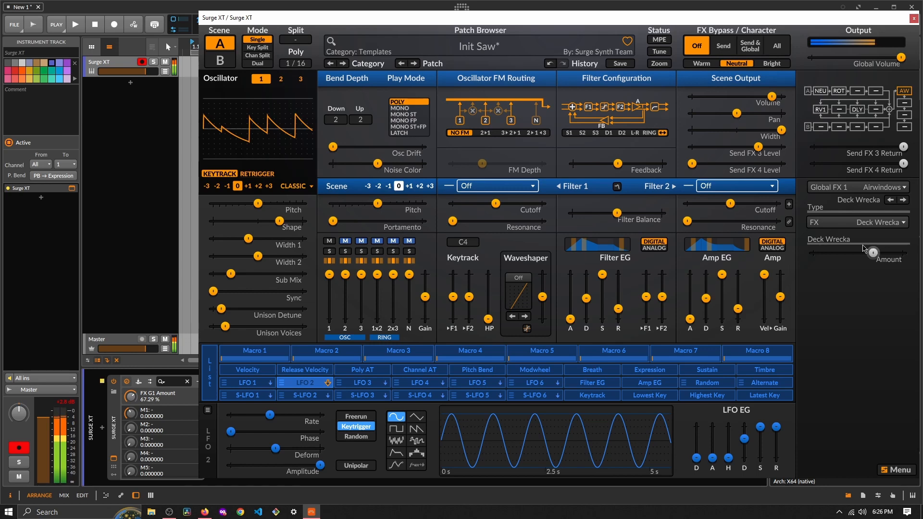
Load the Conditioner preset "Peak Suppressor" into the Global FX 2 slot.
click(905, 102)
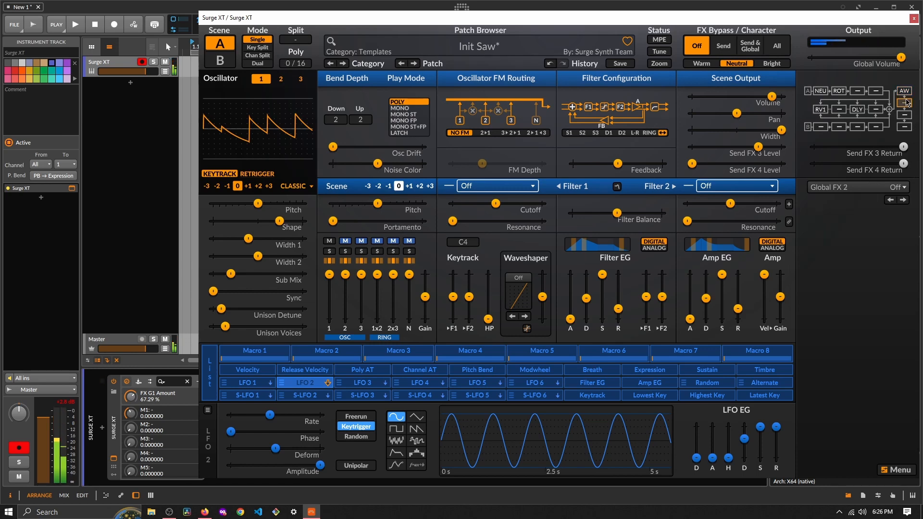
click(846, 189)
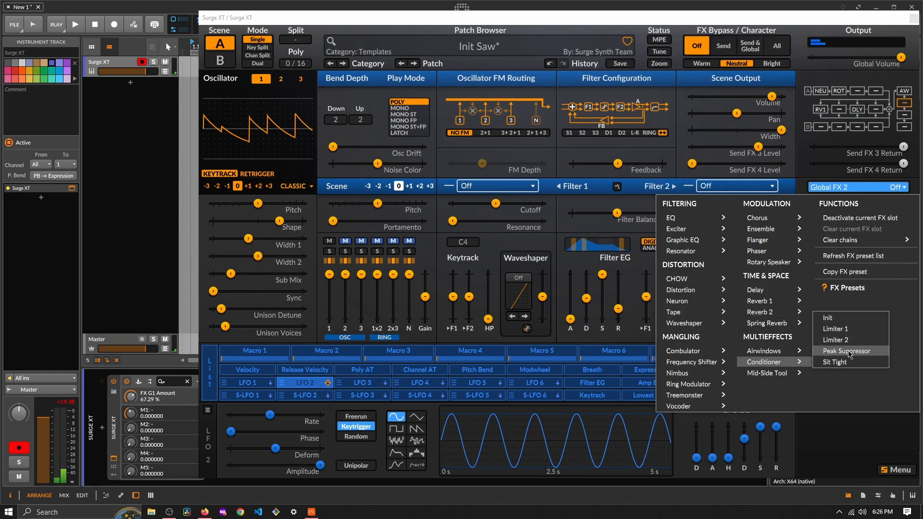
click(849, 351)
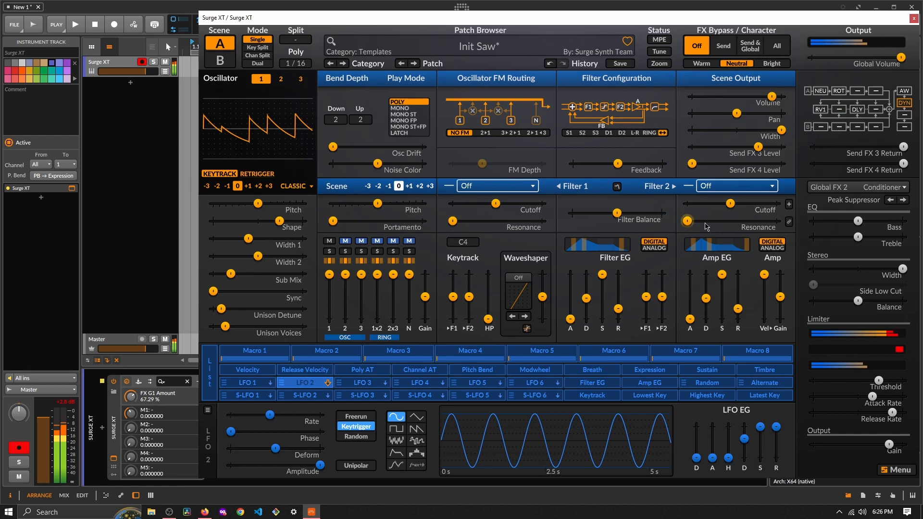
Set Filter 1 to the OB-Xd 12 dB lowpass, with a slightly raised Cutoff and Resonance at about 40%.
right_click(506, 191)
mouse_move(552, 224)
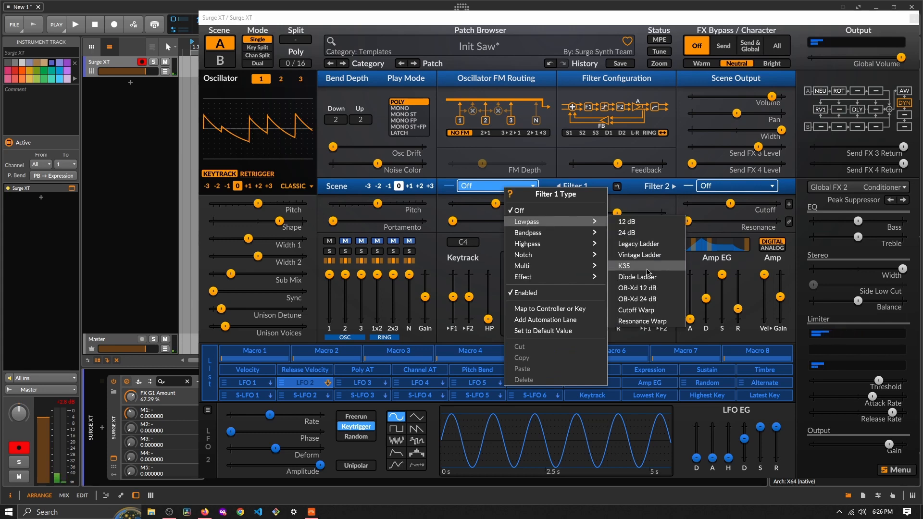
click(656, 289)
drag(496, 206, 504, 206)
drag(453, 221, 488, 221)
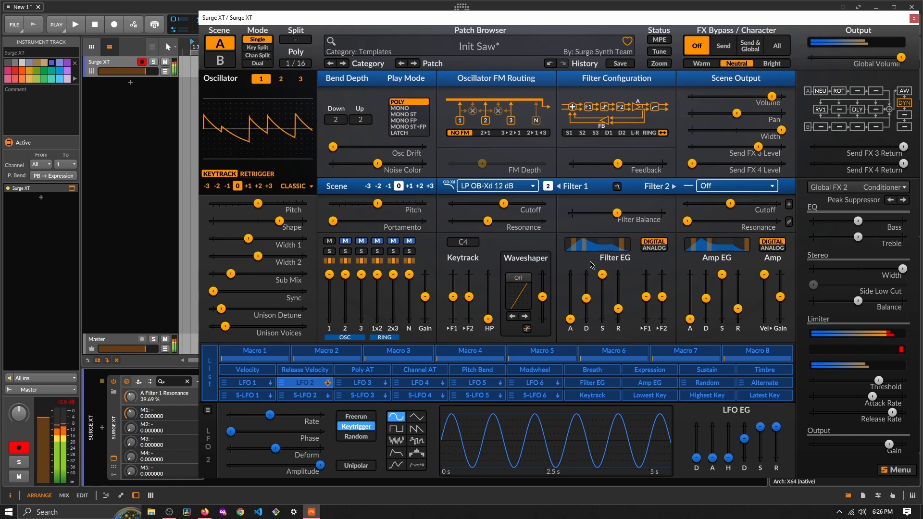
Lower the Filter EG sustain and set its modulation amount for Filter 1 to 96 semitones.
drag(646, 296, 602, 314)
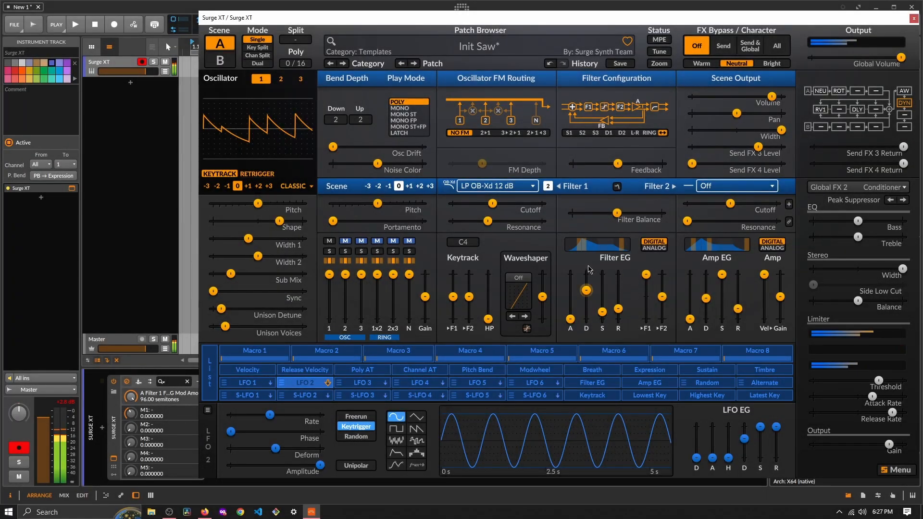
With the waveshaper analysis open, set the waveshaper type to Additive 1+3 and its drive to about 15.5 dB.
click(527, 329)
click(524, 316)
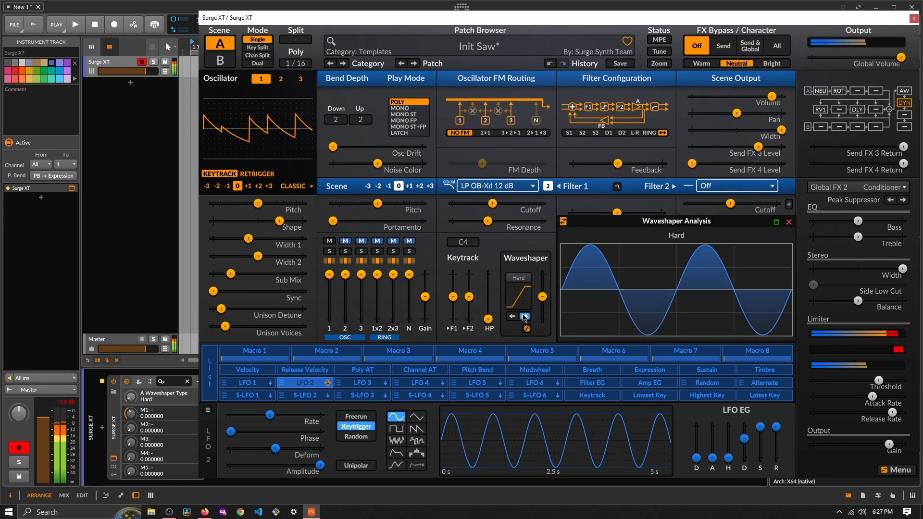
click(525, 316)
click(525, 316)
click(525, 316)
click(524, 317)
click(525, 317)
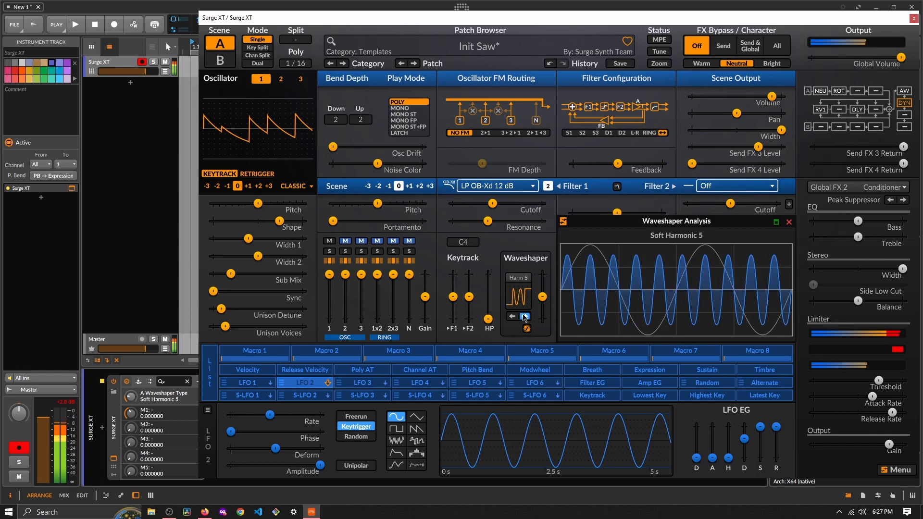
click(524, 316)
click(525, 317)
click(513, 316)
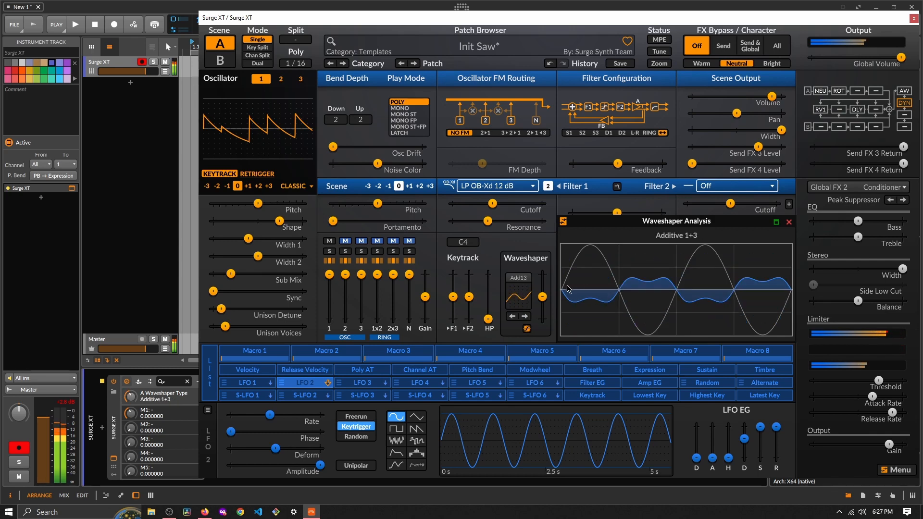
drag(543, 296, 542, 282)
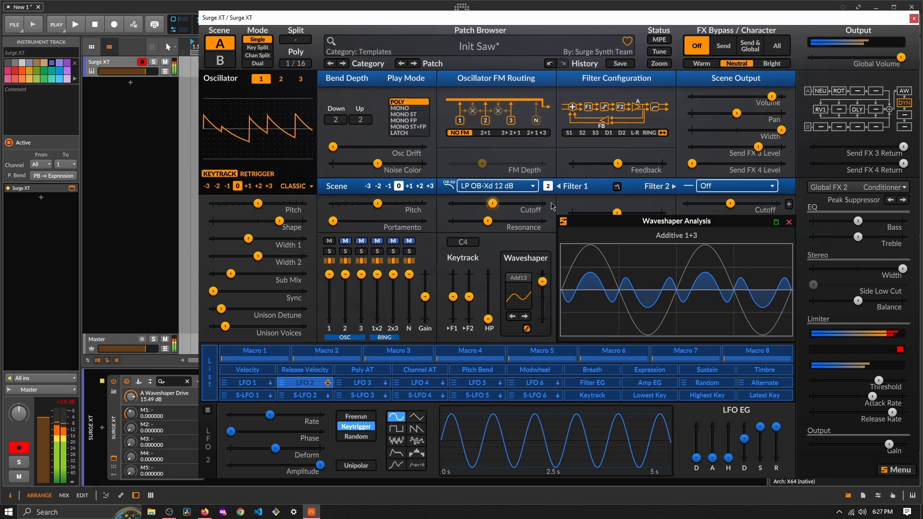
Lower the Filter 1 Cutoff to about 130 Hz and close the waveshaper analysis.
drag(488, 221, 478, 204)
mouse_move(540, 208)
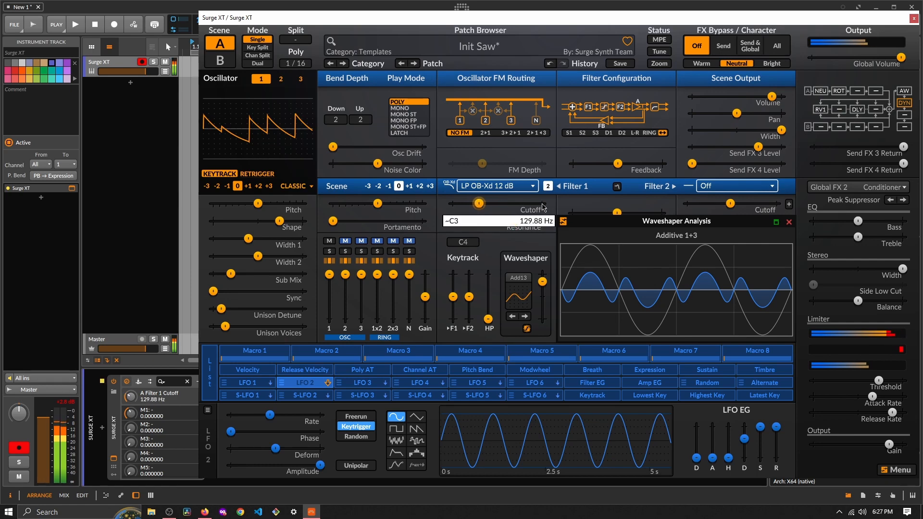
click(789, 222)
Lower the Amp EG sustain and set its release to about 0.058 s.
click(738, 307)
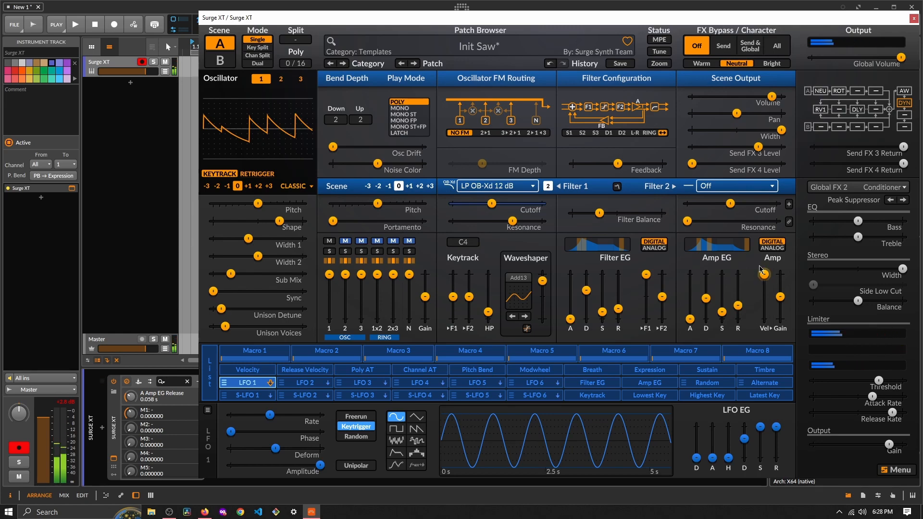
mouse_move(768, 272)
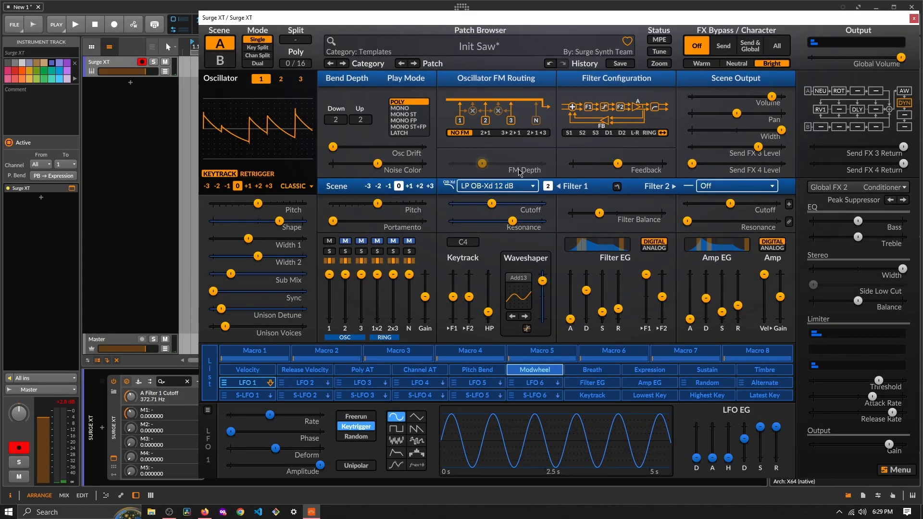
click(282, 188)
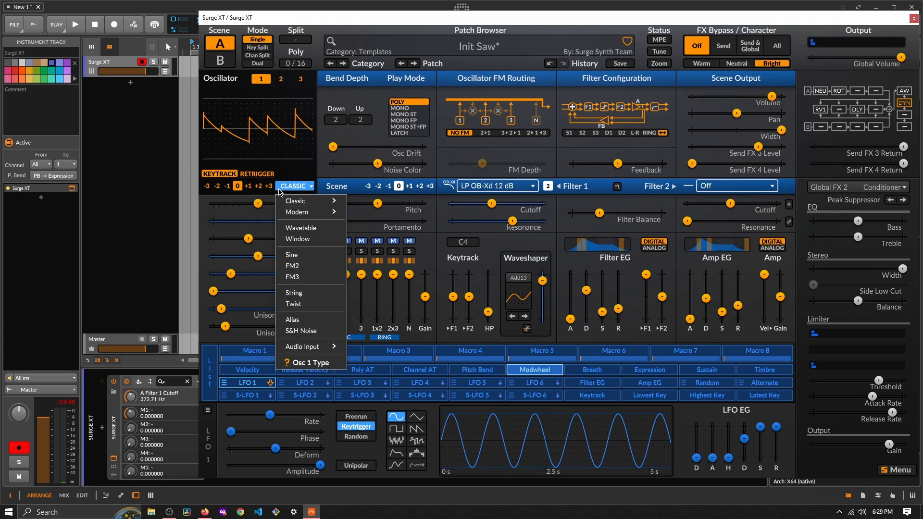
click(294, 191)
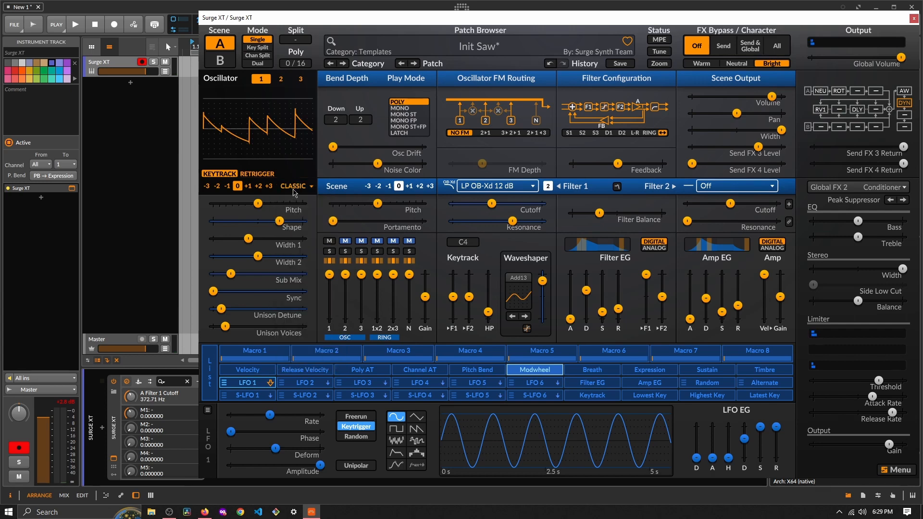